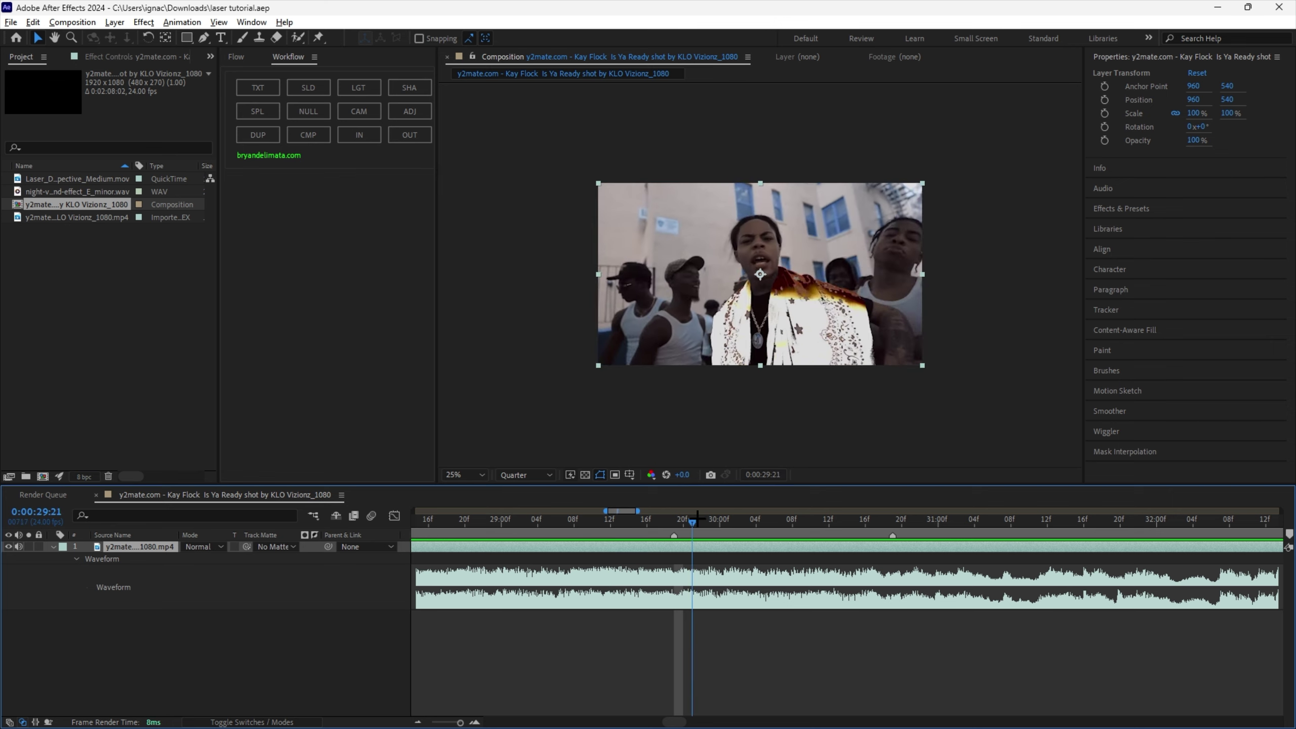
Step: Duplicate the video layer and trim the copy's start to the first marker at 0:00:29:19
key("space")
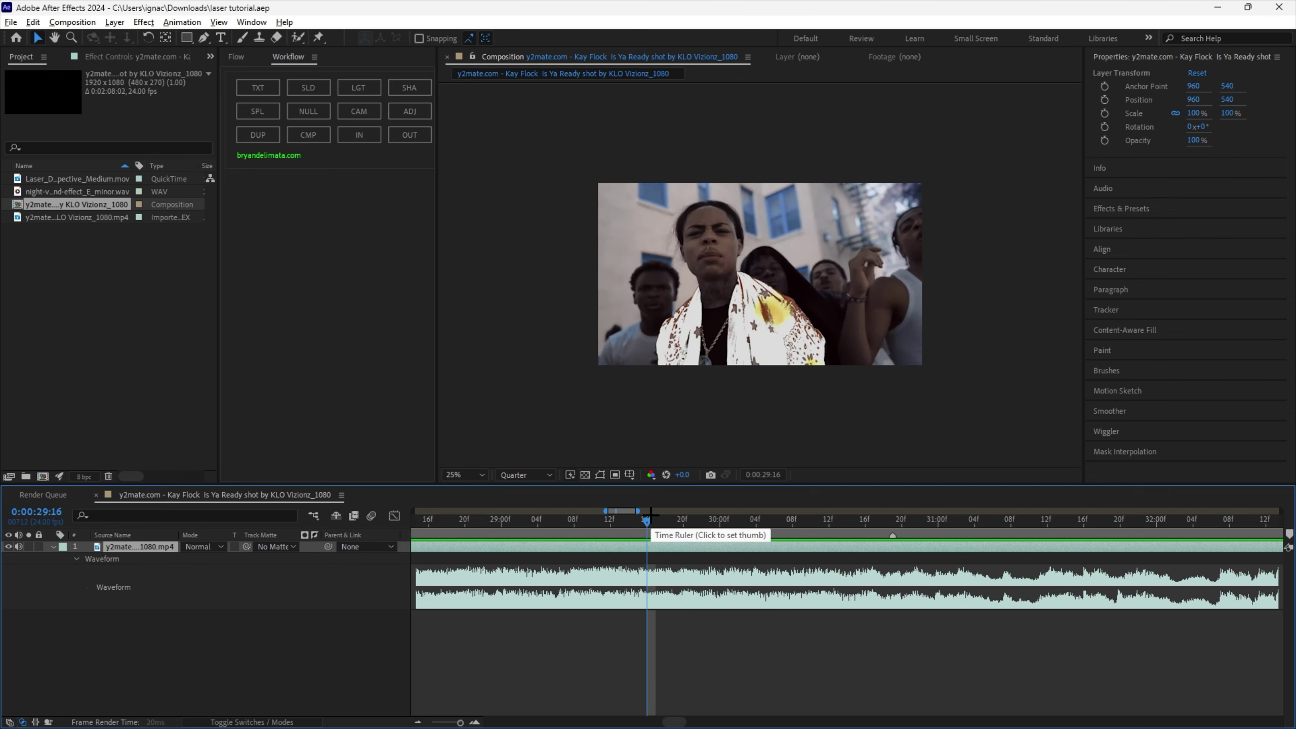
left_click_drag(654, 517, 673, 521)
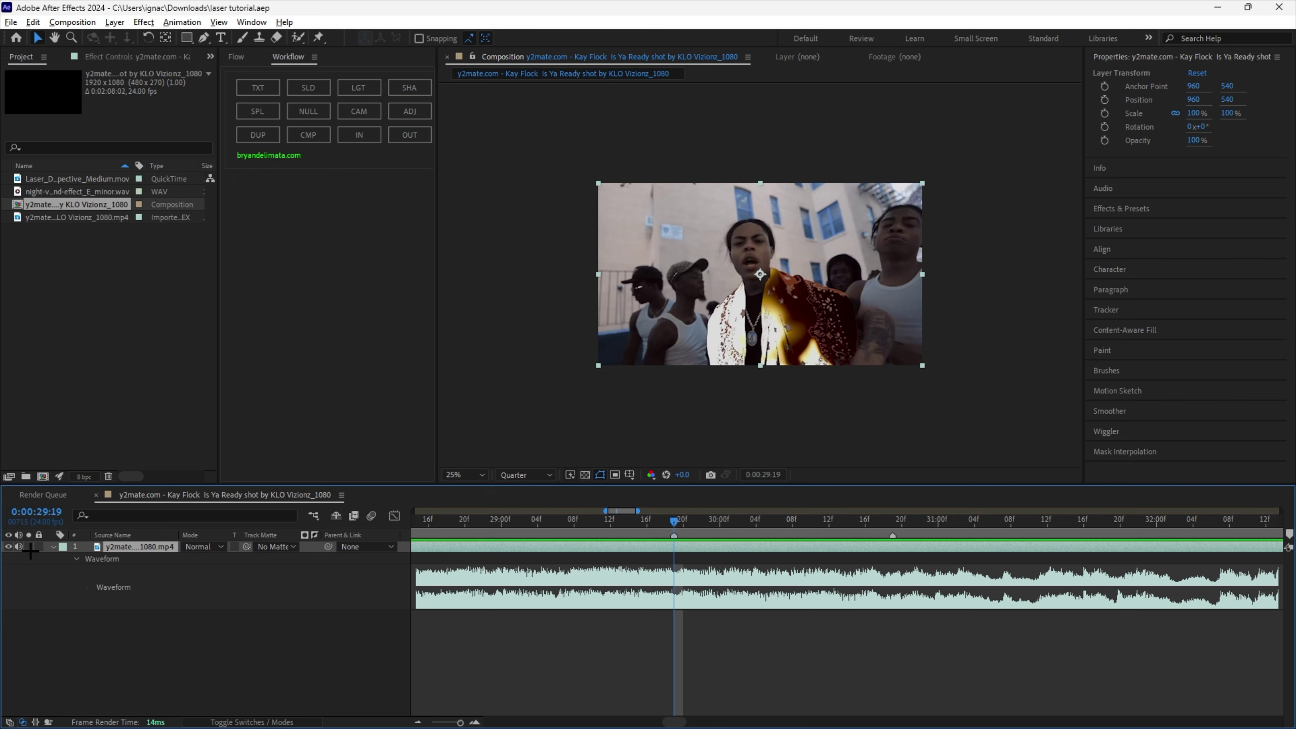
key("ctrl+d")
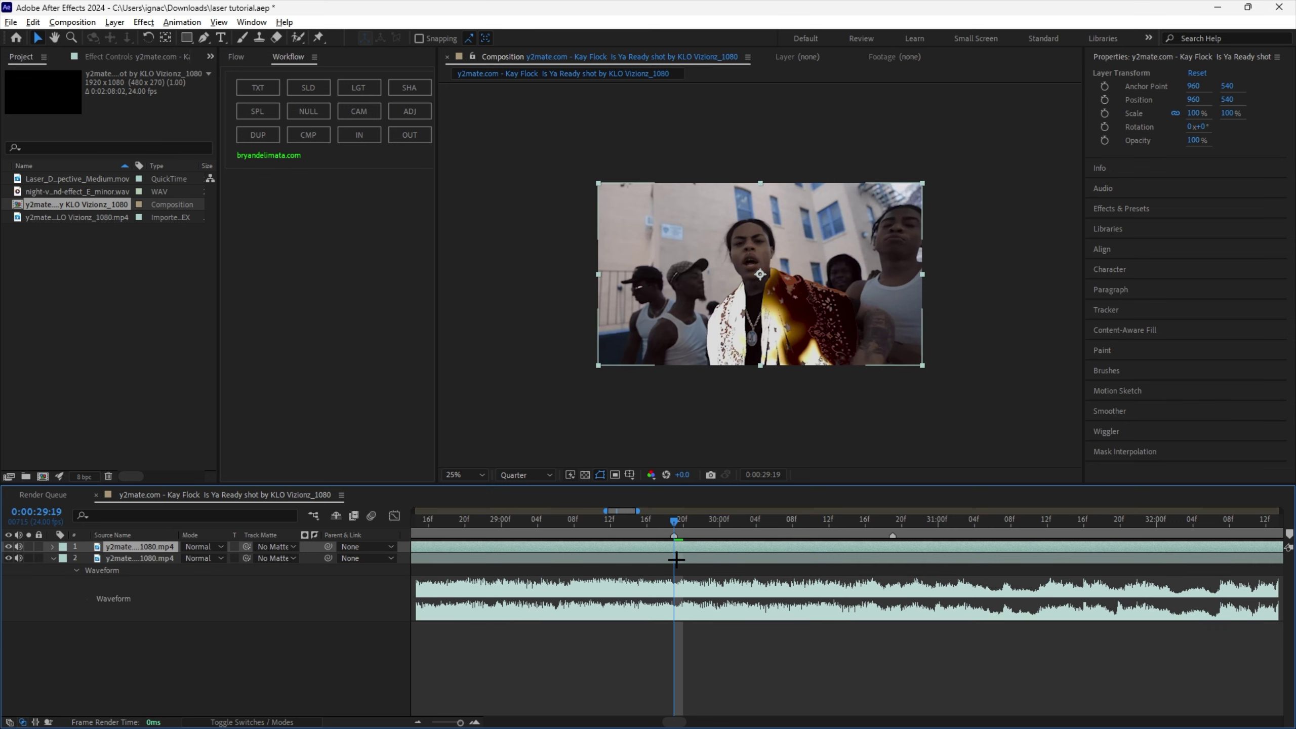
key("alt+bracketleft")
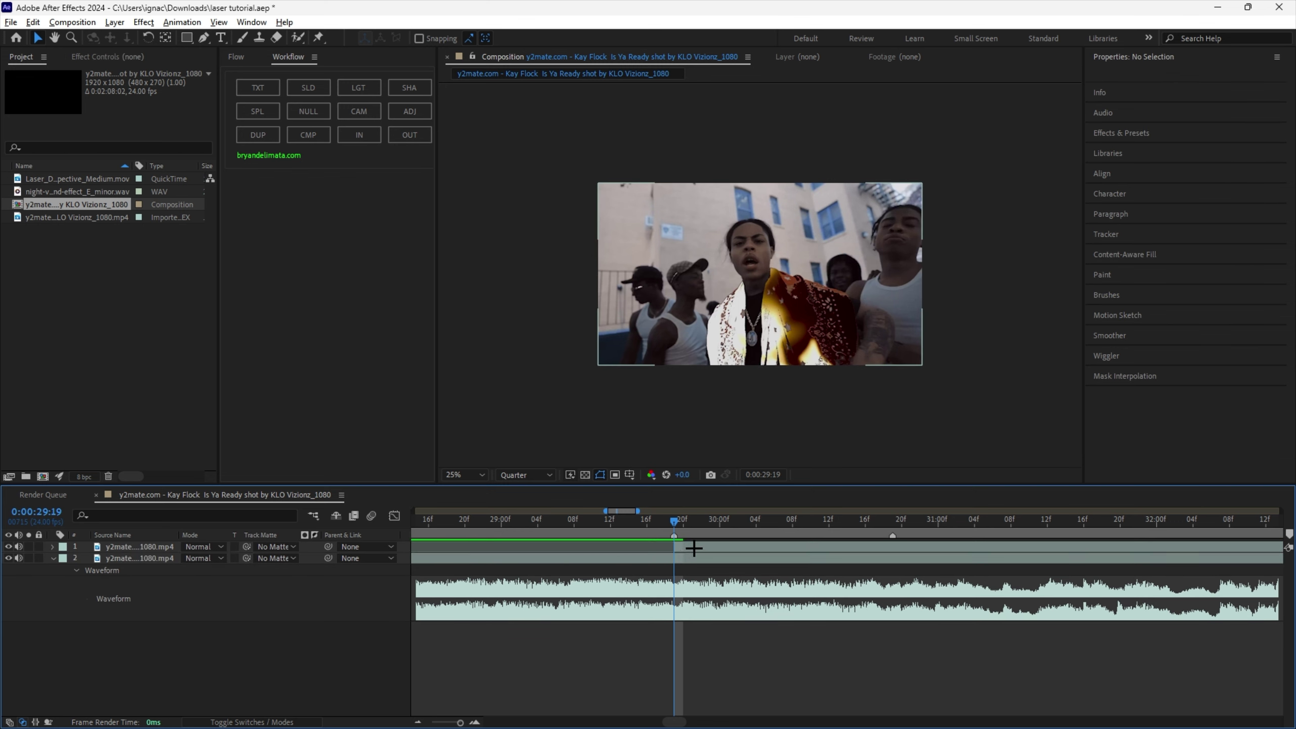
Step: Cut the duplicate layer off at the second marker, 0:00:30:19, removing the part after it
left_click_drag(673, 521, 890, 523)
key("alt+bracketright")
key("ctrl+shift+a")
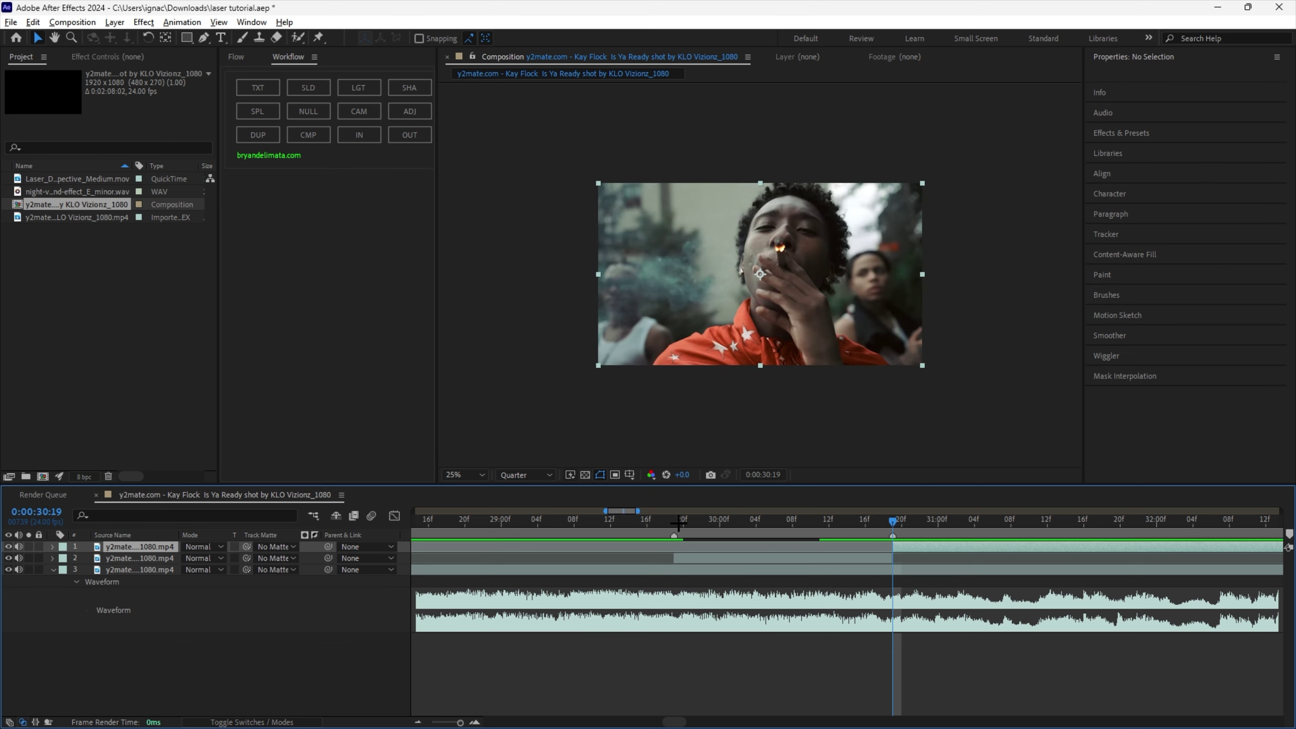
left_click(674, 521)
left_click(701, 542)
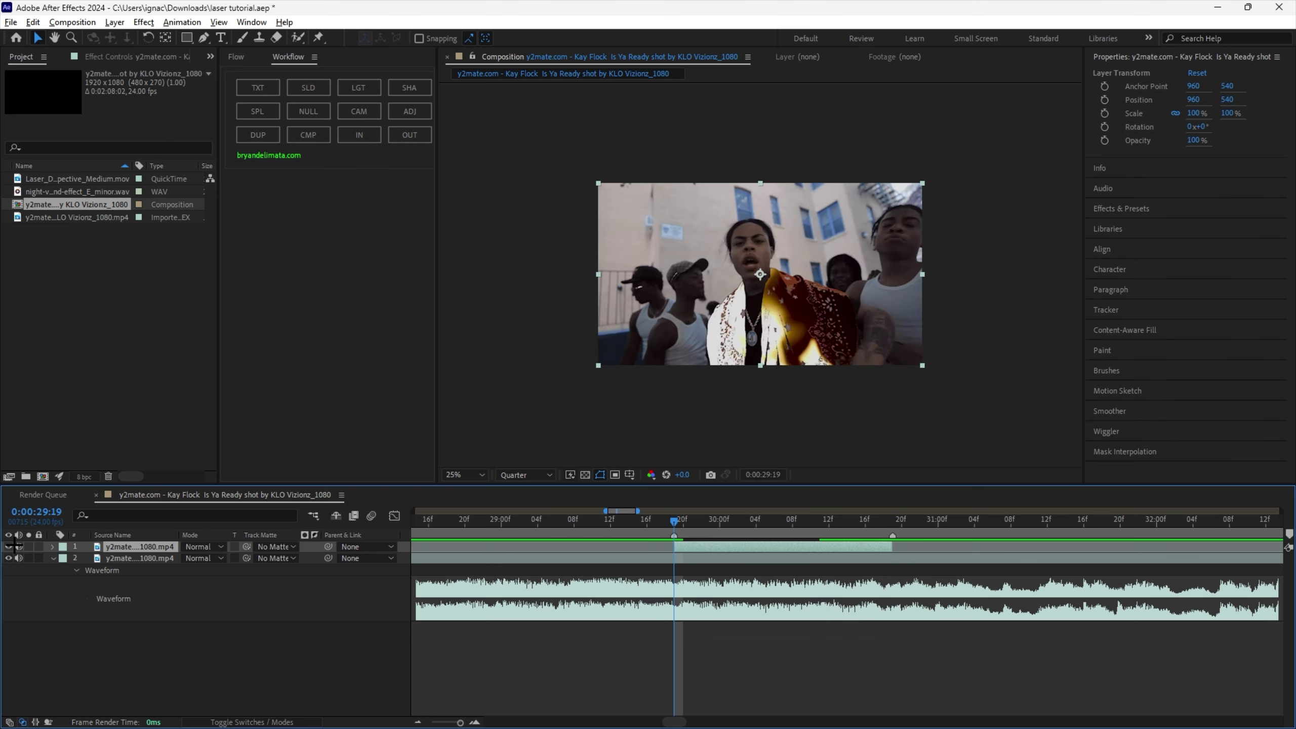
Step: Mute the trimmed clip's audio and add an adjustment layer above it spanning the same one-second length
key("ctrl+shift+a")
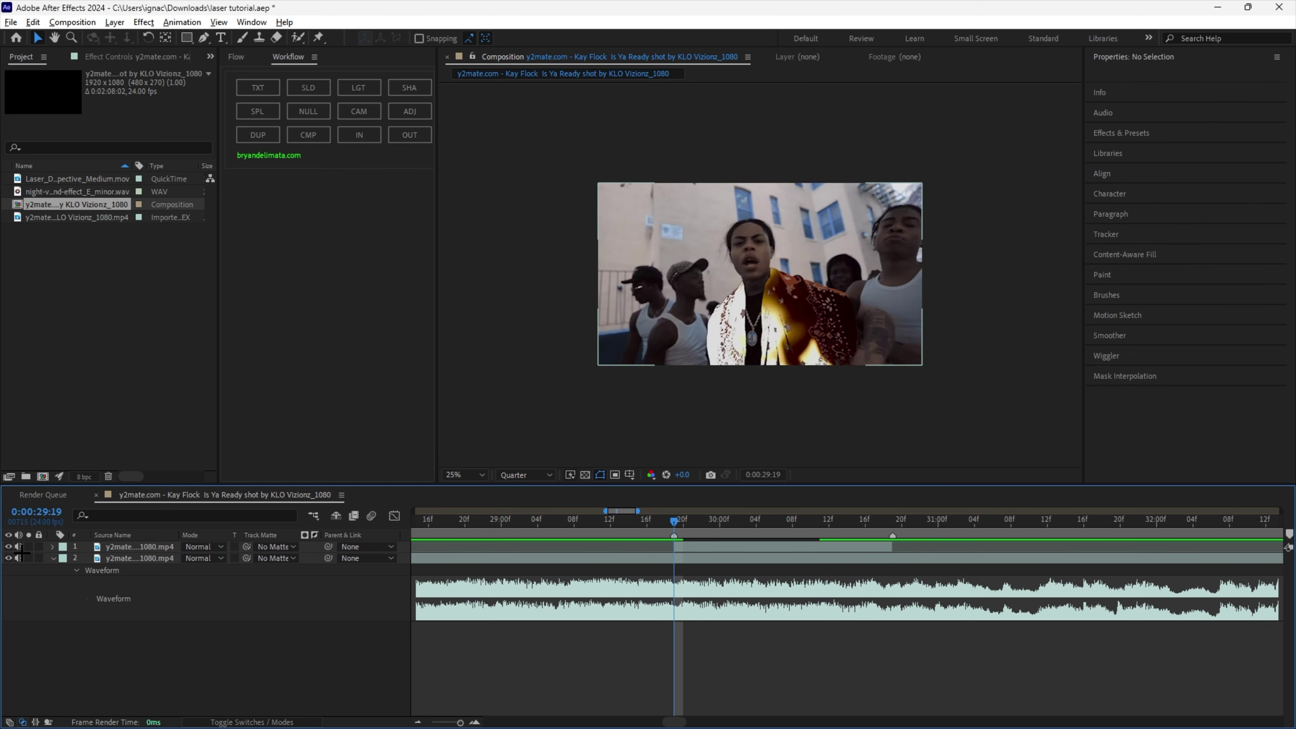
left_click(681, 547)
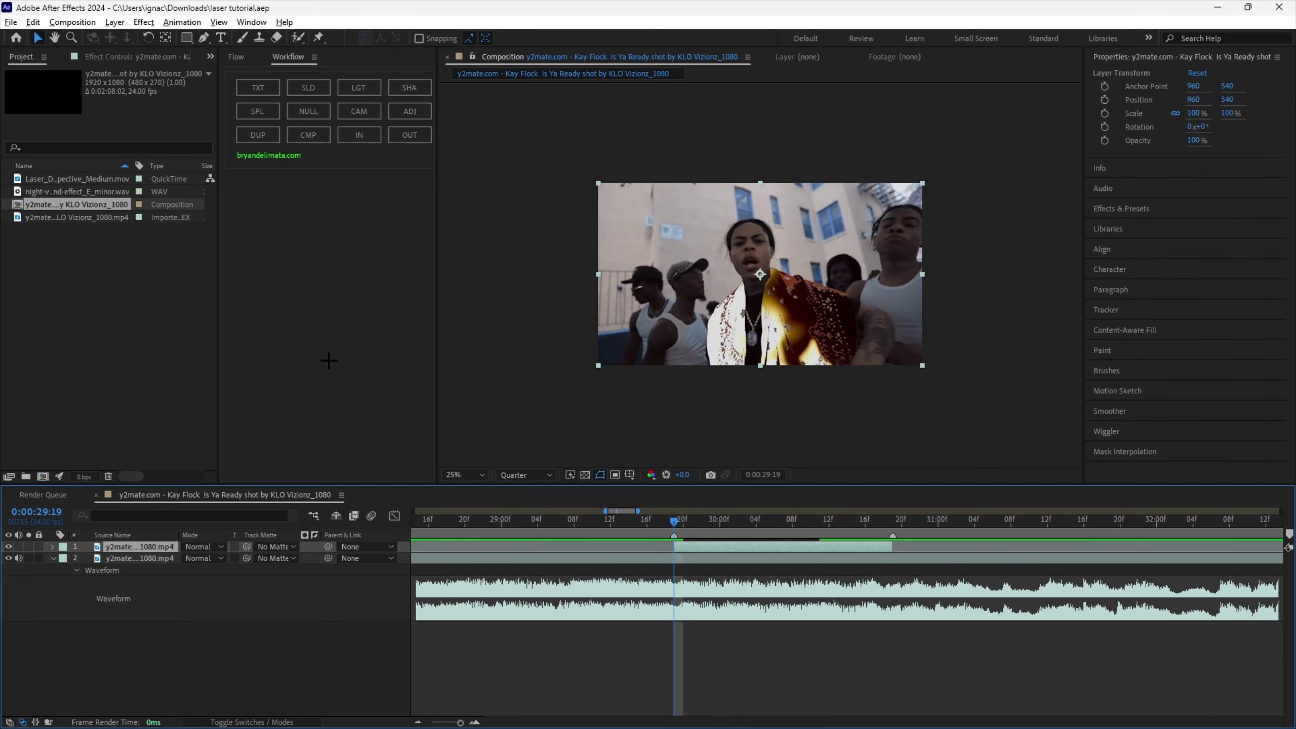
left_click(409, 111)
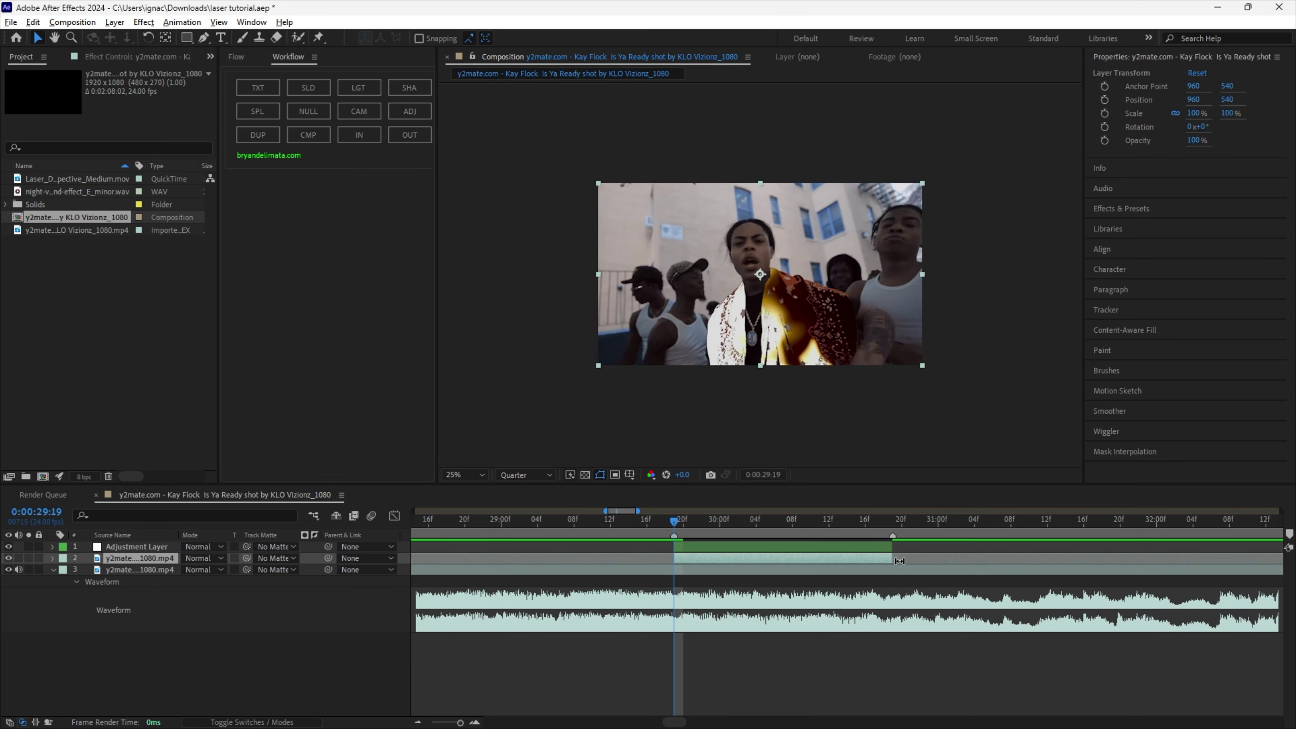
mouse_move(892, 547)
left_mouse_down()
mouse_move(704, 547)
mouse_move(890, 540)
left_mouse_up()
Step: Apply the Motion Tile effect to the adjustment layer
key("ctrl+space")
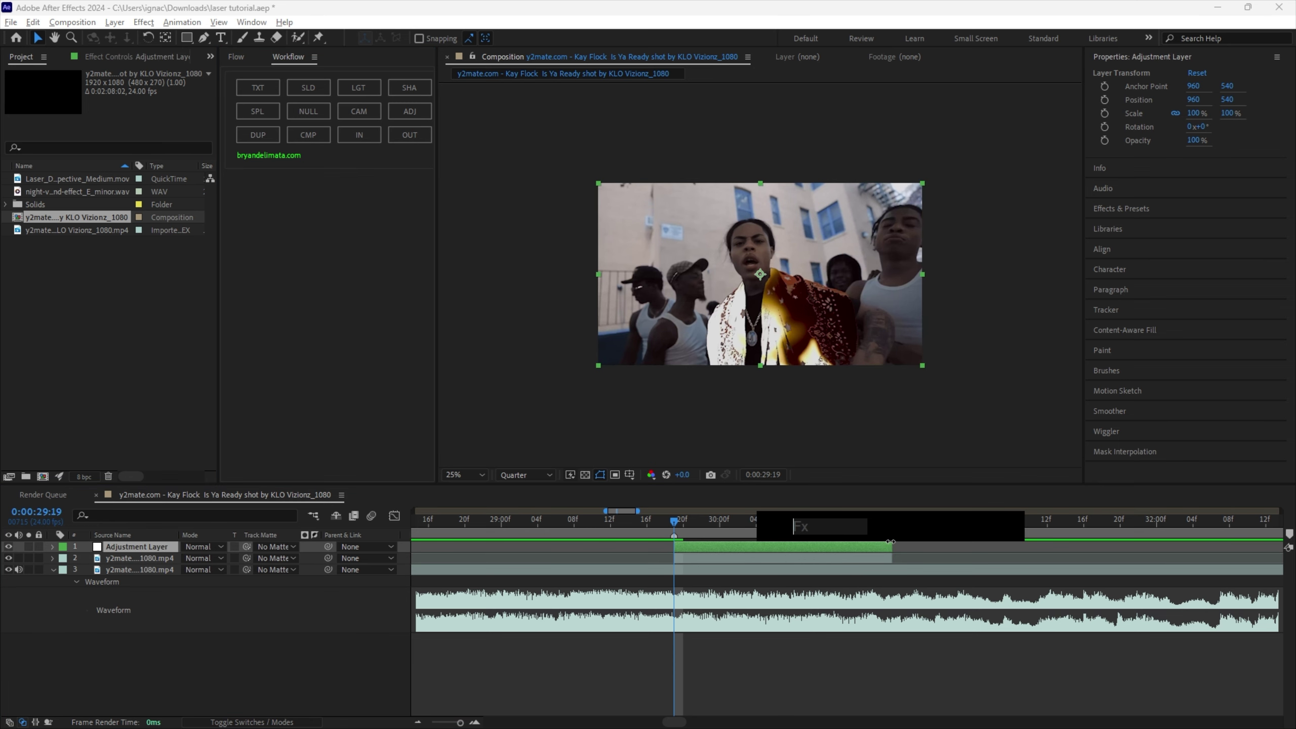
type("mpo")
key("BackSpace")
key("BackSpace")
type("otion t")
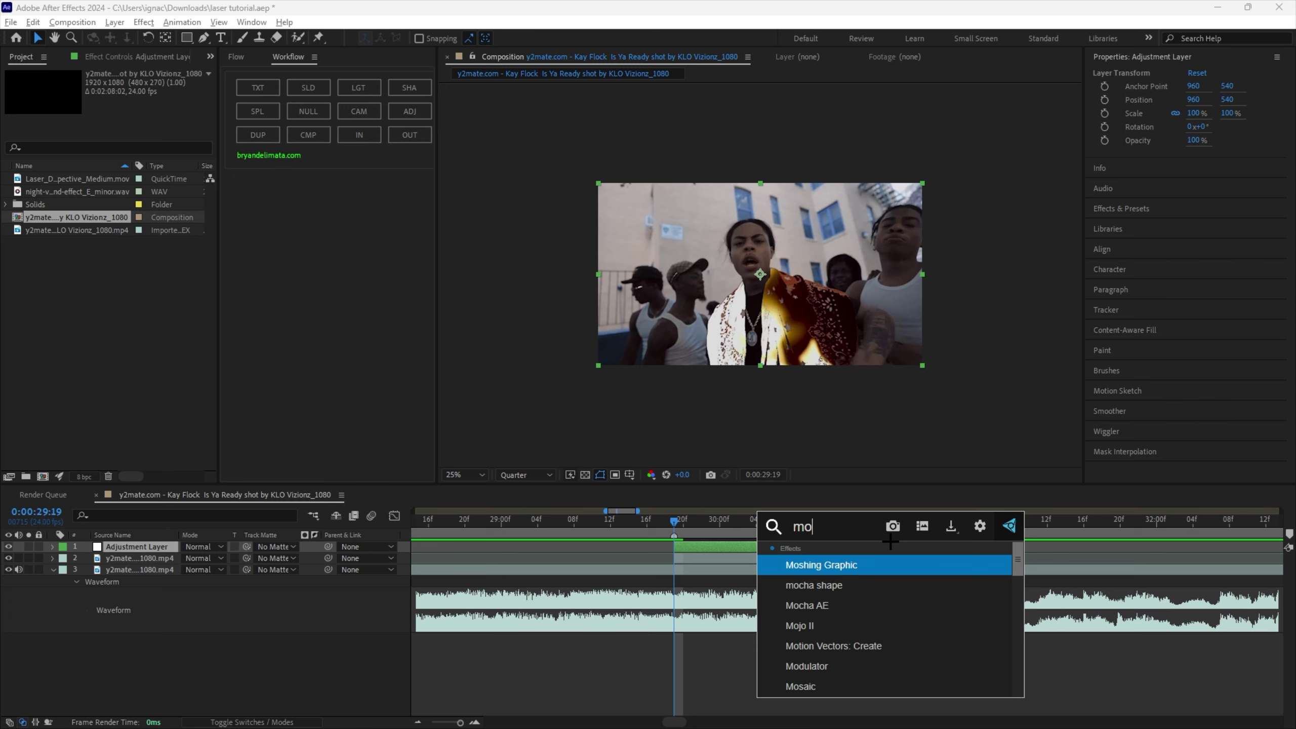
key("Return")
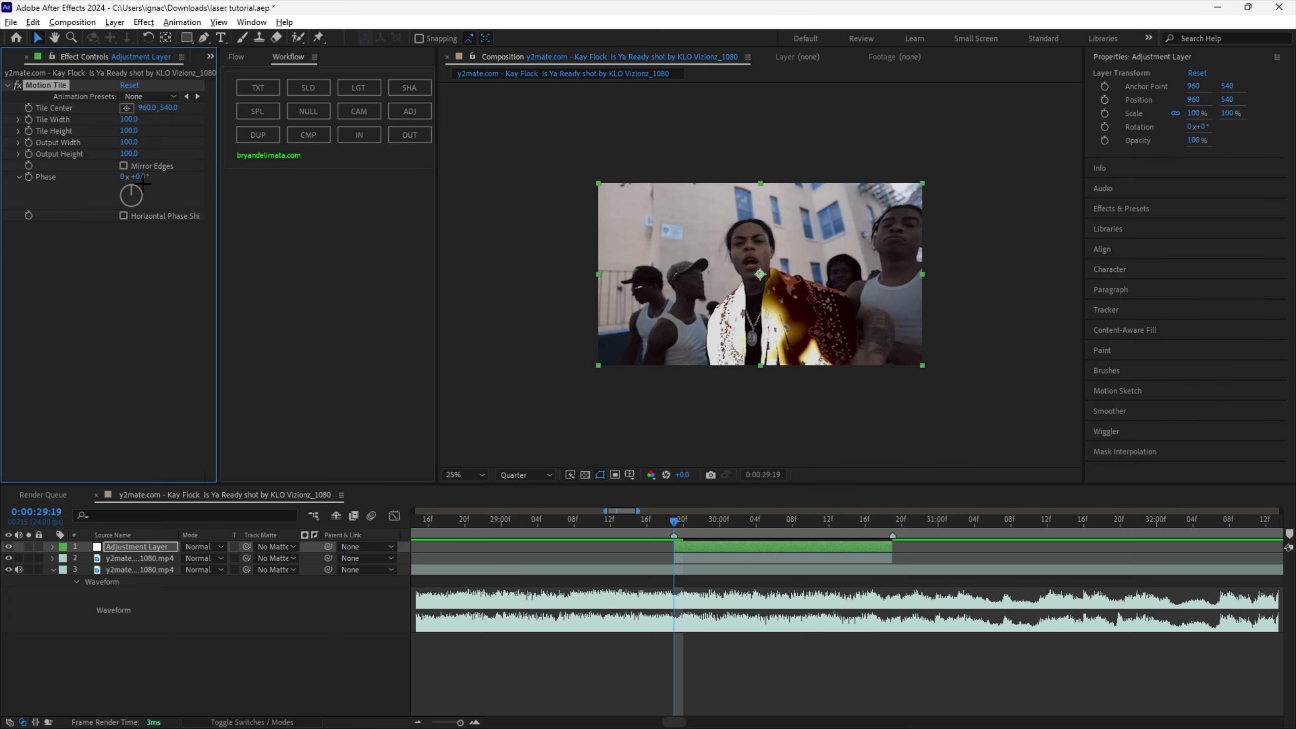
Step: Set Motion Tile's Output Width and Output Height to 133 and enable Mirror Edges
left_click(138, 149)
type("133")
left_click(133, 142)
type("13")
key("Return")
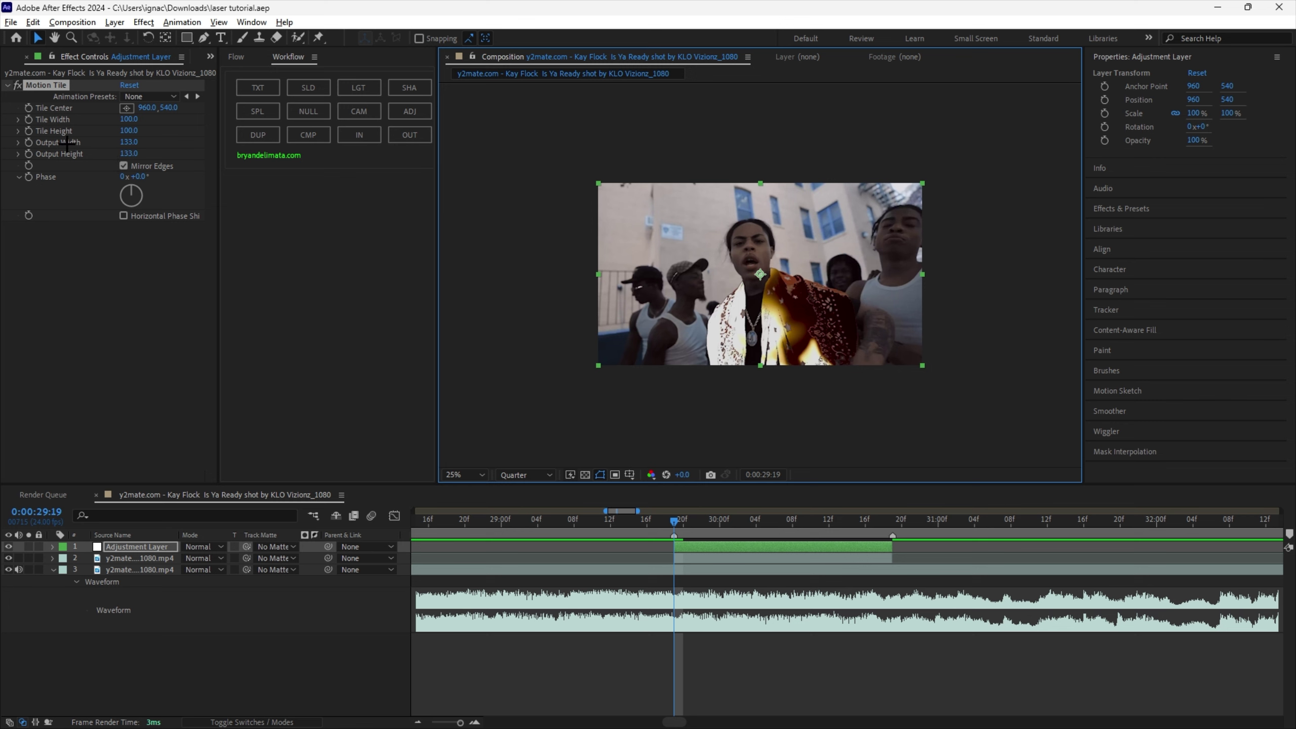
Step: Raise Motion Tile's Output Width and Output Height to 144
left_click(136, 154)
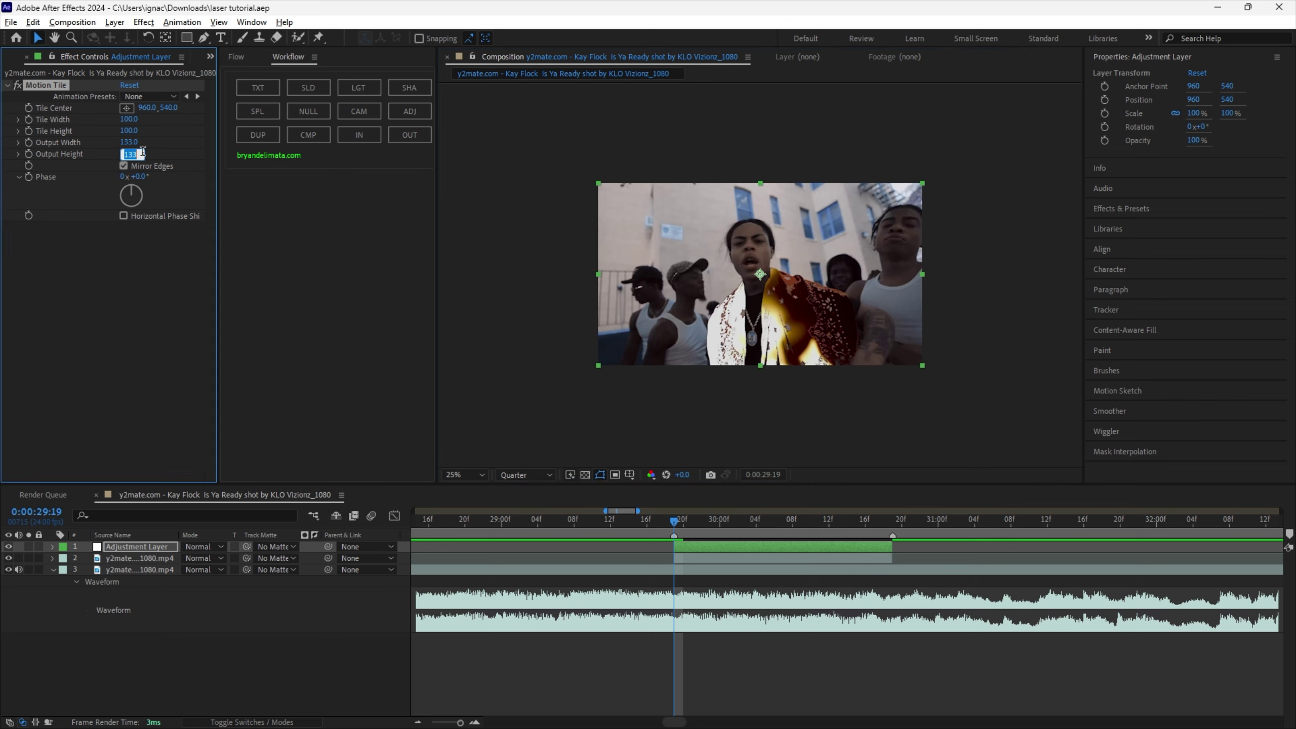
type("144")
left_click(133, 142)
Step: Apply S_BlurMoCurves to the adjustment layer and keyframe its Z Dist at 0.1 at 0:00:29:19
key("ctrl+space")
type("blurmo")
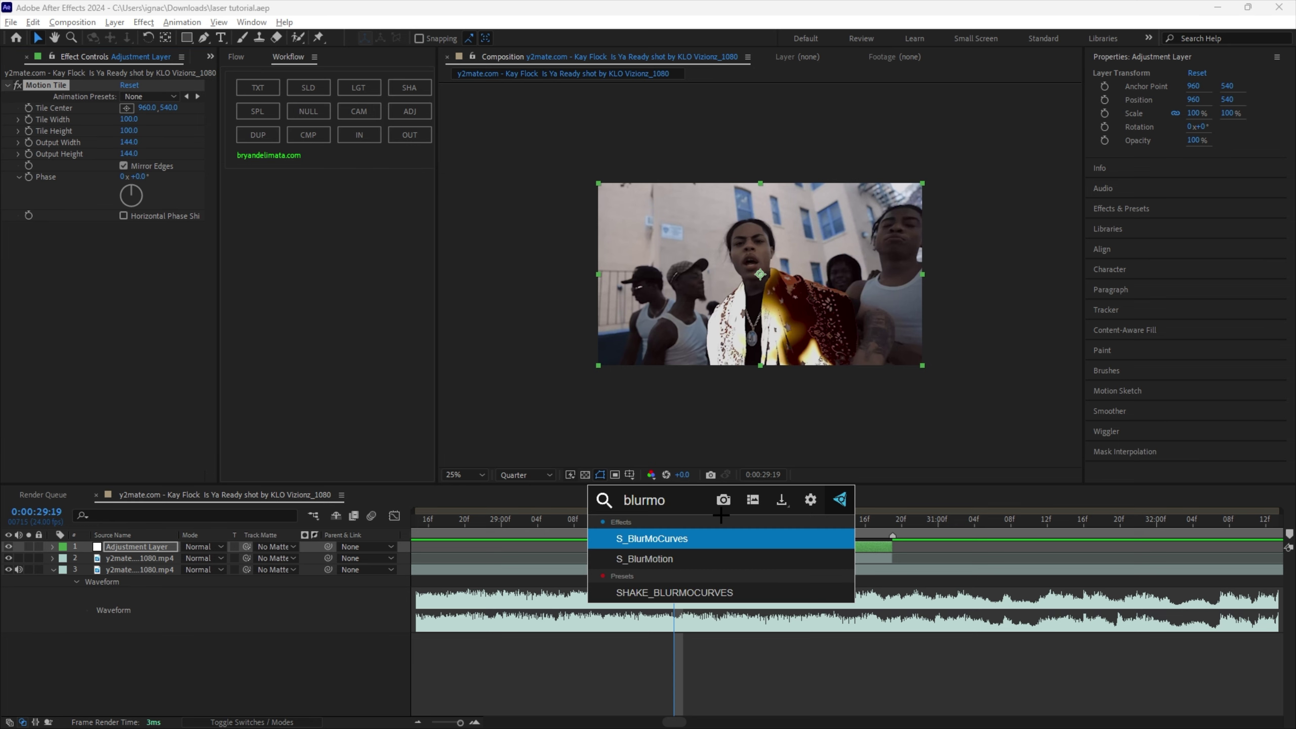
key("Return")
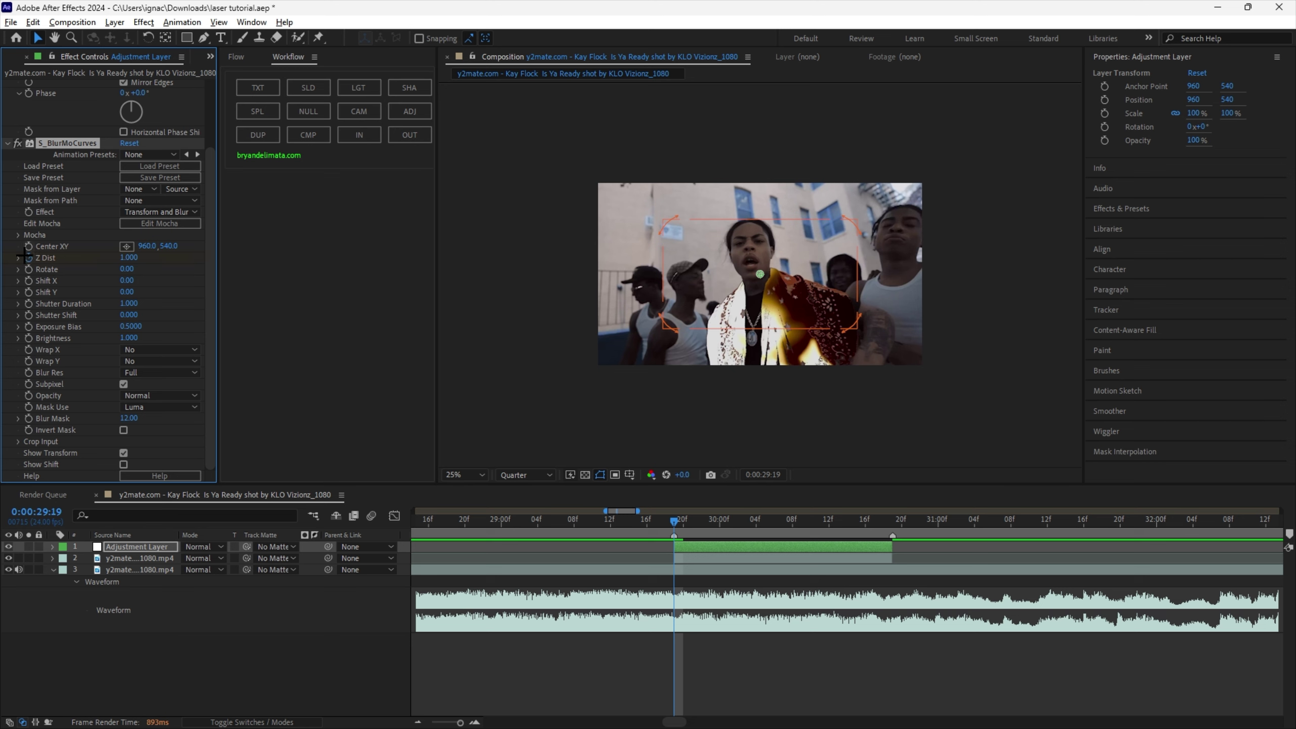
mouse_move(123, 259)
left_mouse_down()
mouse_move(71, 263)
mouse_move(123, 262)
left_mouse_up()
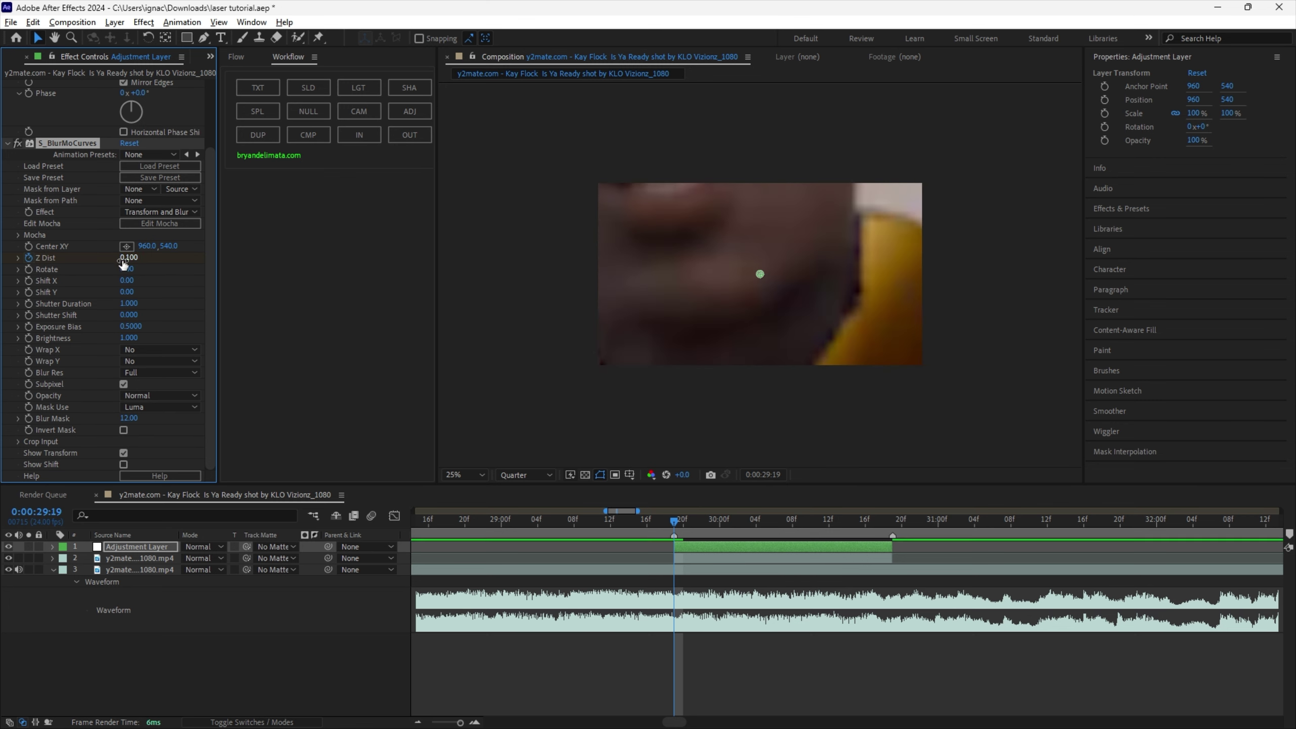
Step: Add a Z Dist keyframe of 1 at the end of the adjustment layer, 0:00:30:19
key("space")
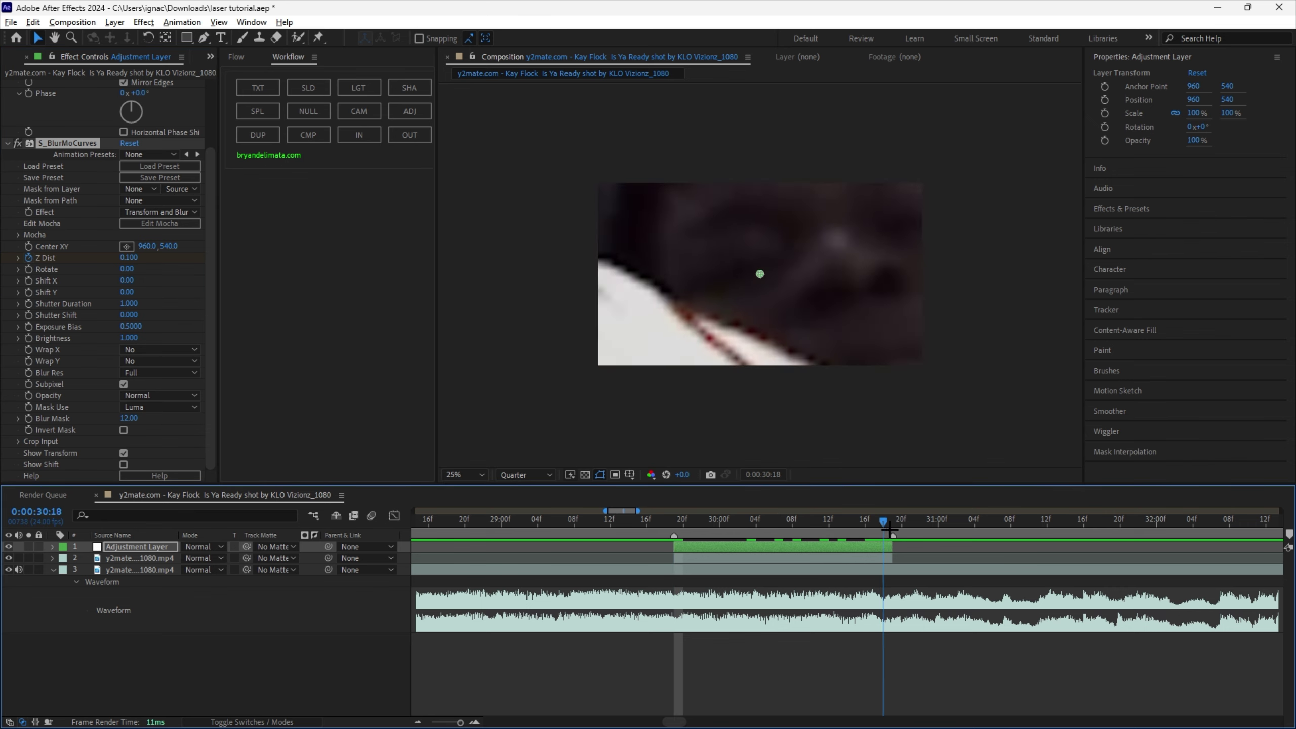
left_click(123, 260)
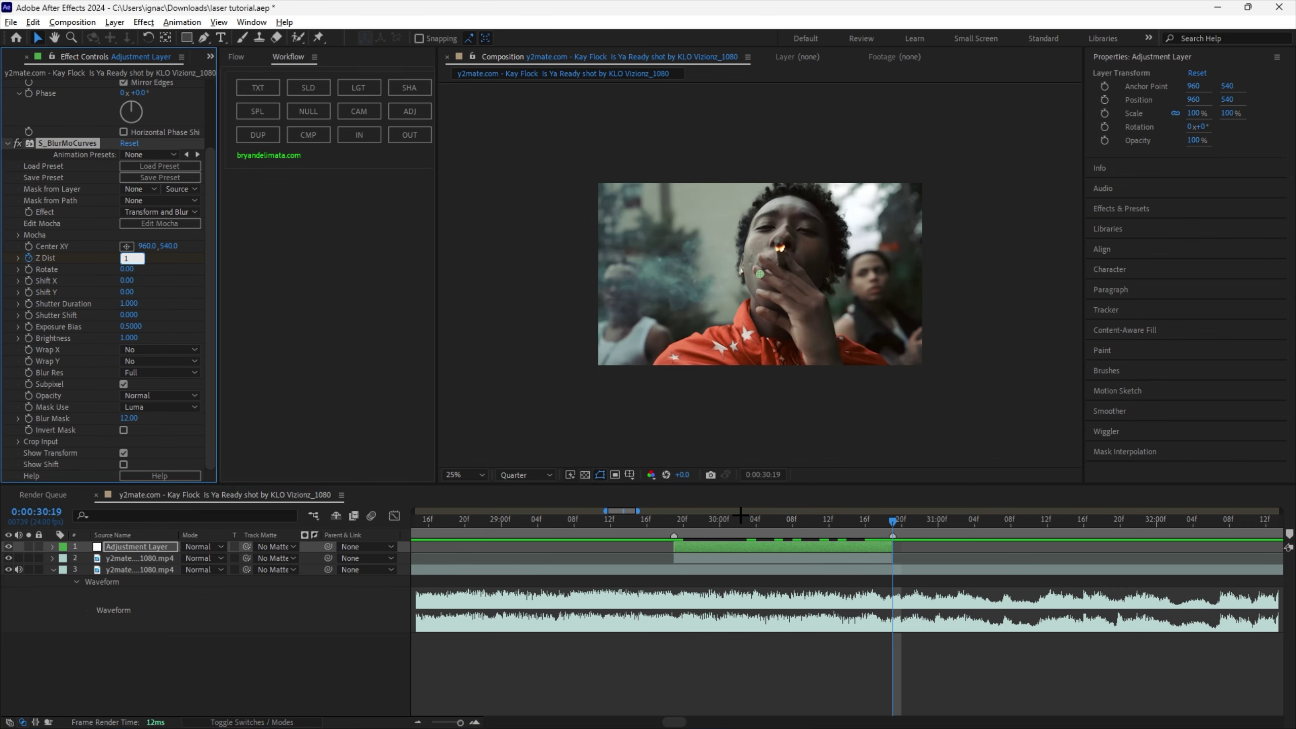
key("Return")
Step: Convert both Z Dist keyframes to Auto Bezier, shape a steep fast-start curve that levels out, and preview the zoom
left_click_drag(842, 530, 673, 529)
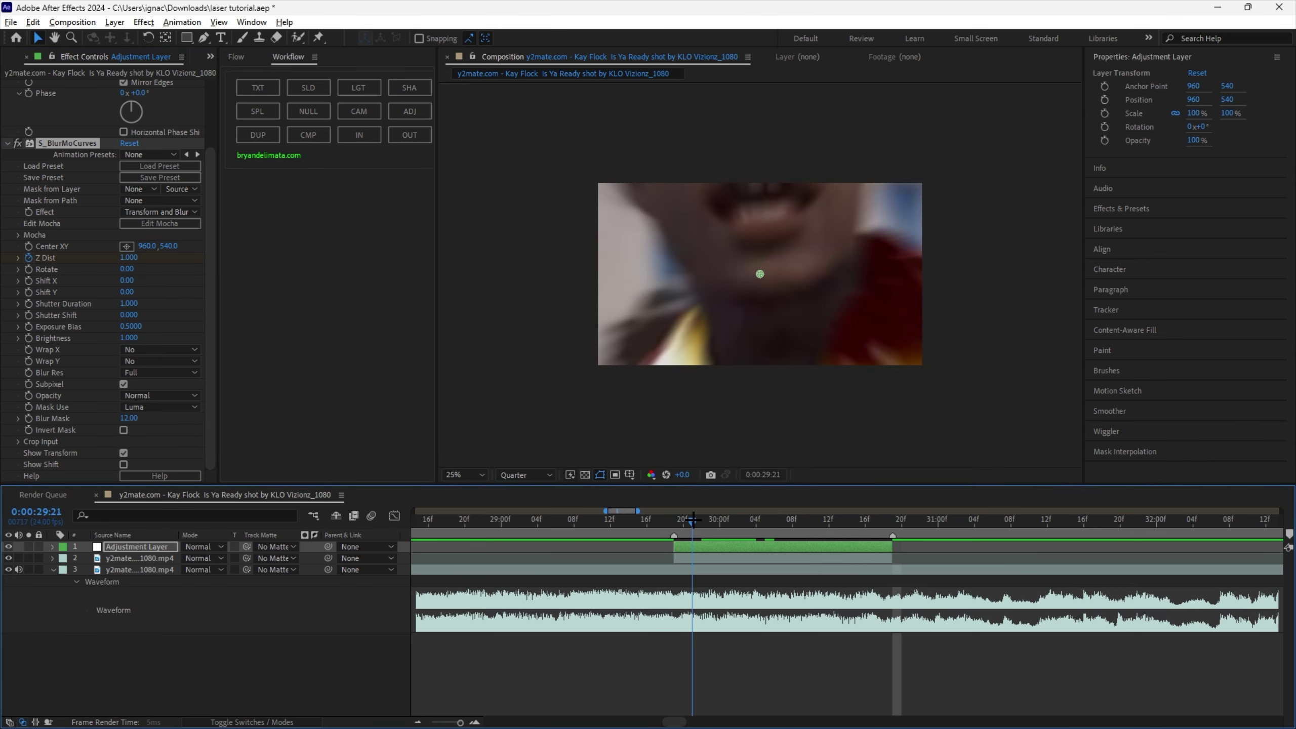
key("u")
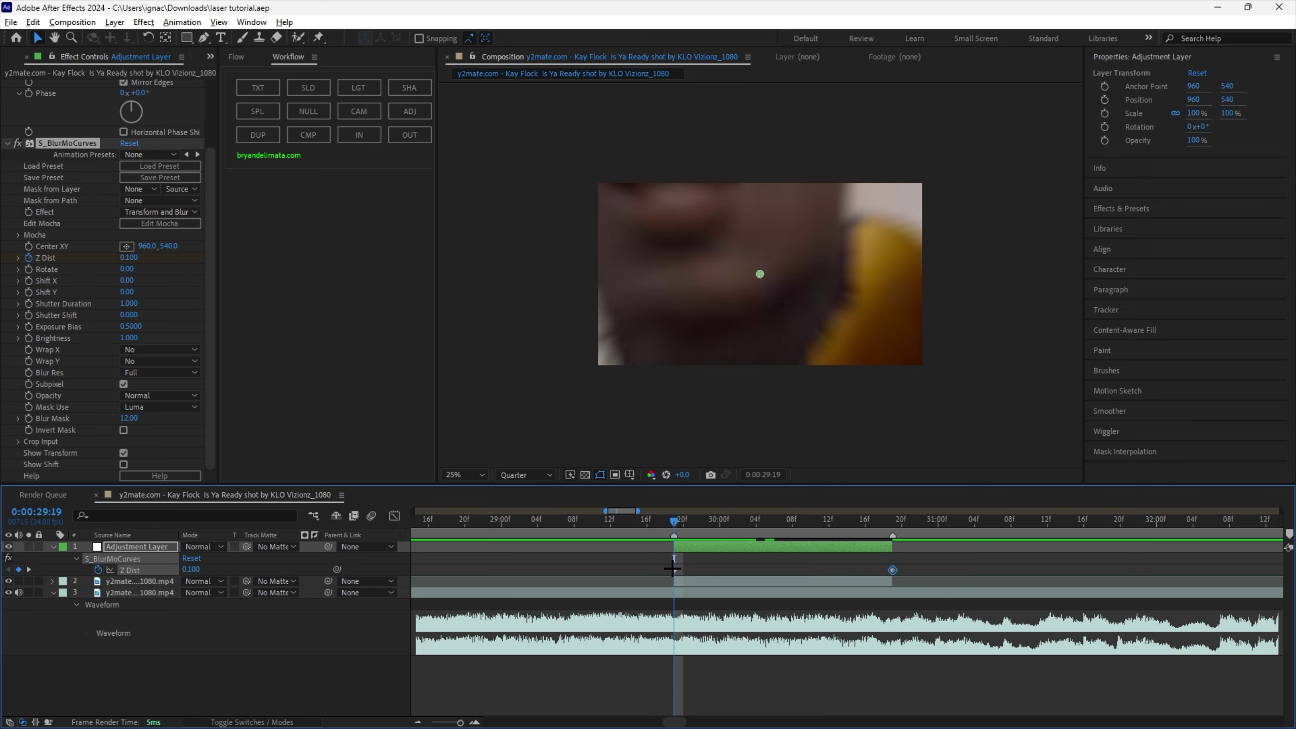
left_click_drag(916, 572, 610, 584)
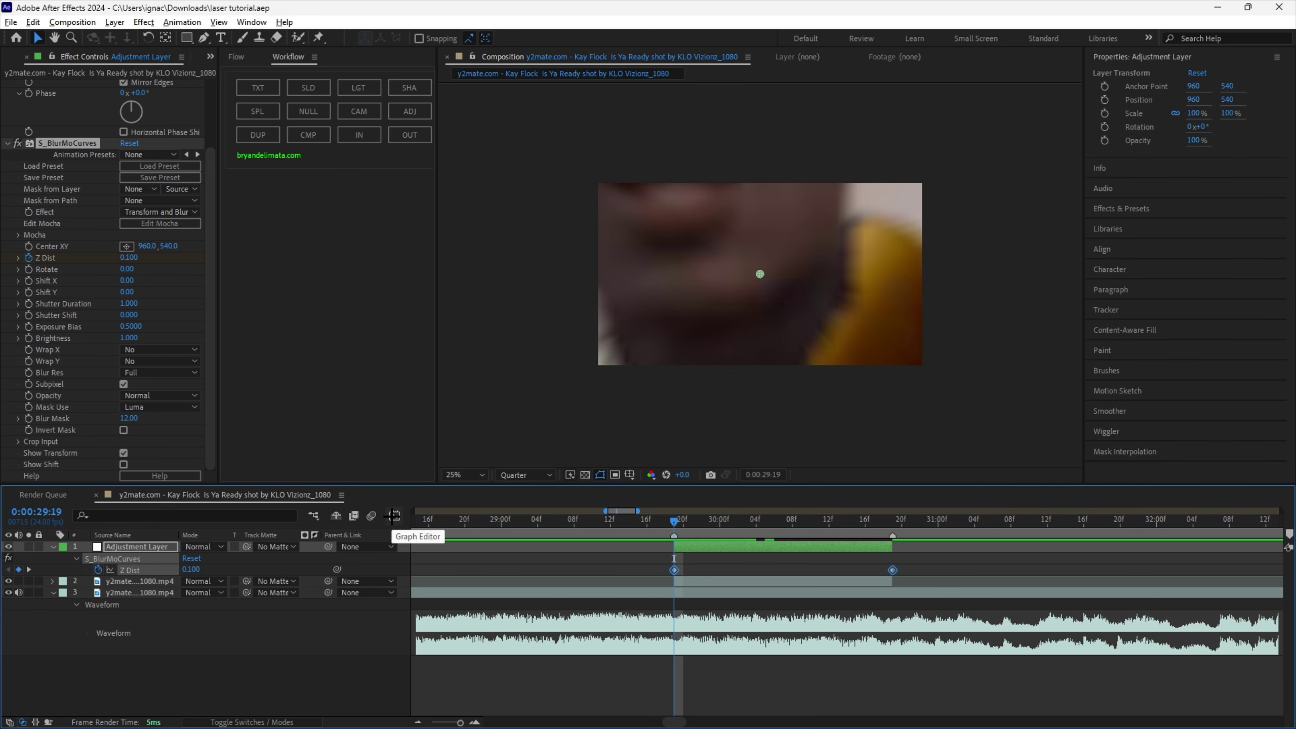
left_click(393, 516)
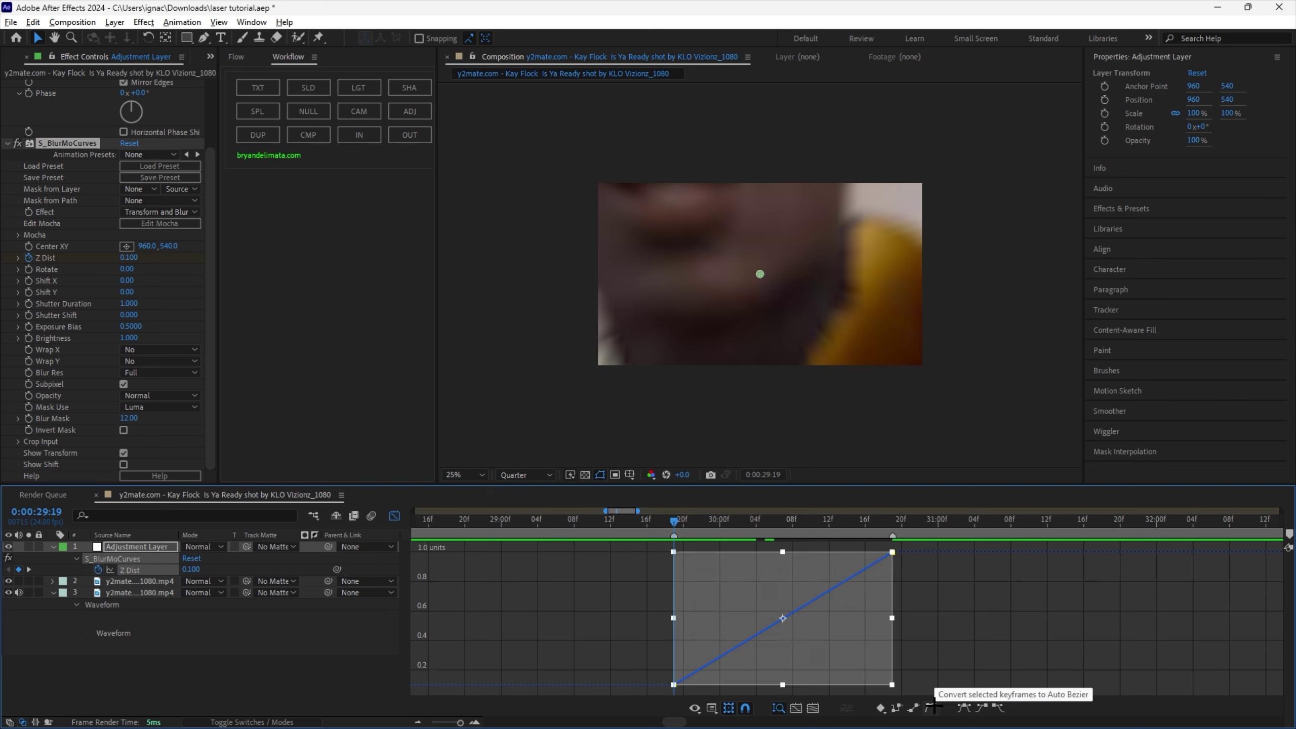
left_click(934, 708)
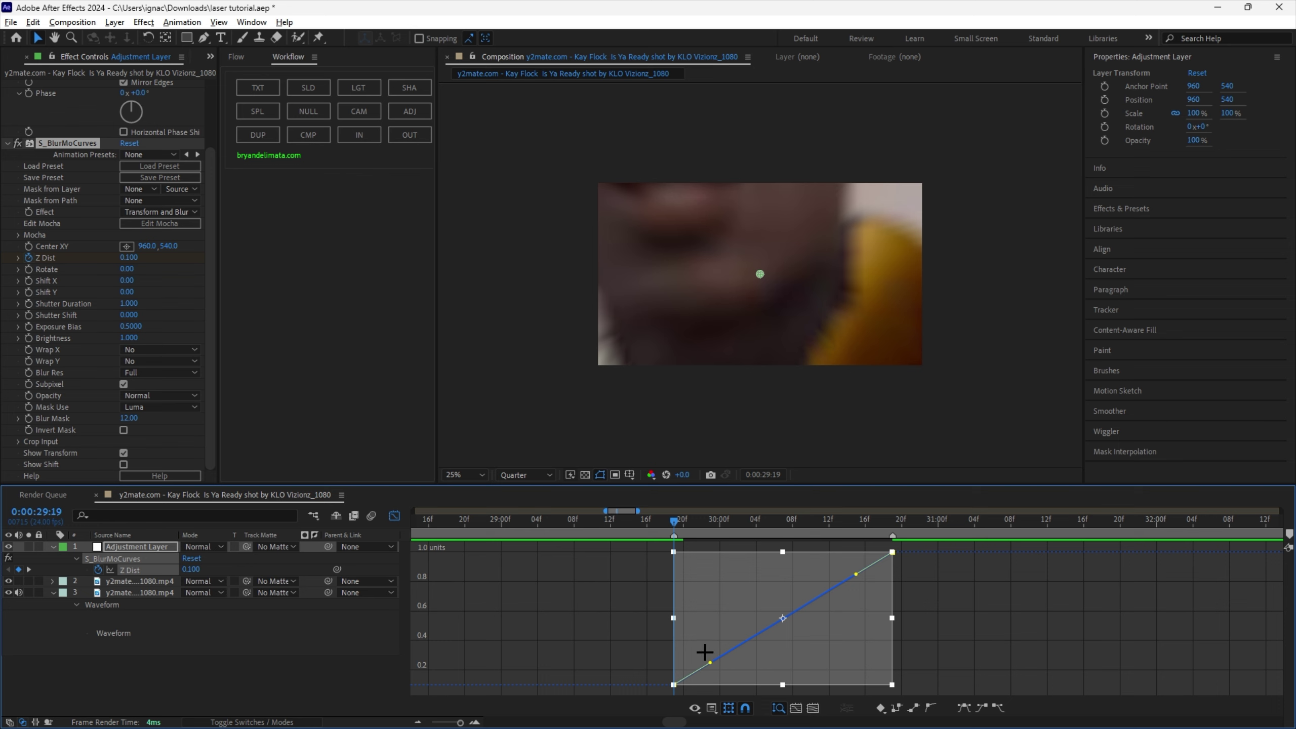
left_click_drag(710, 661, 676, 567)
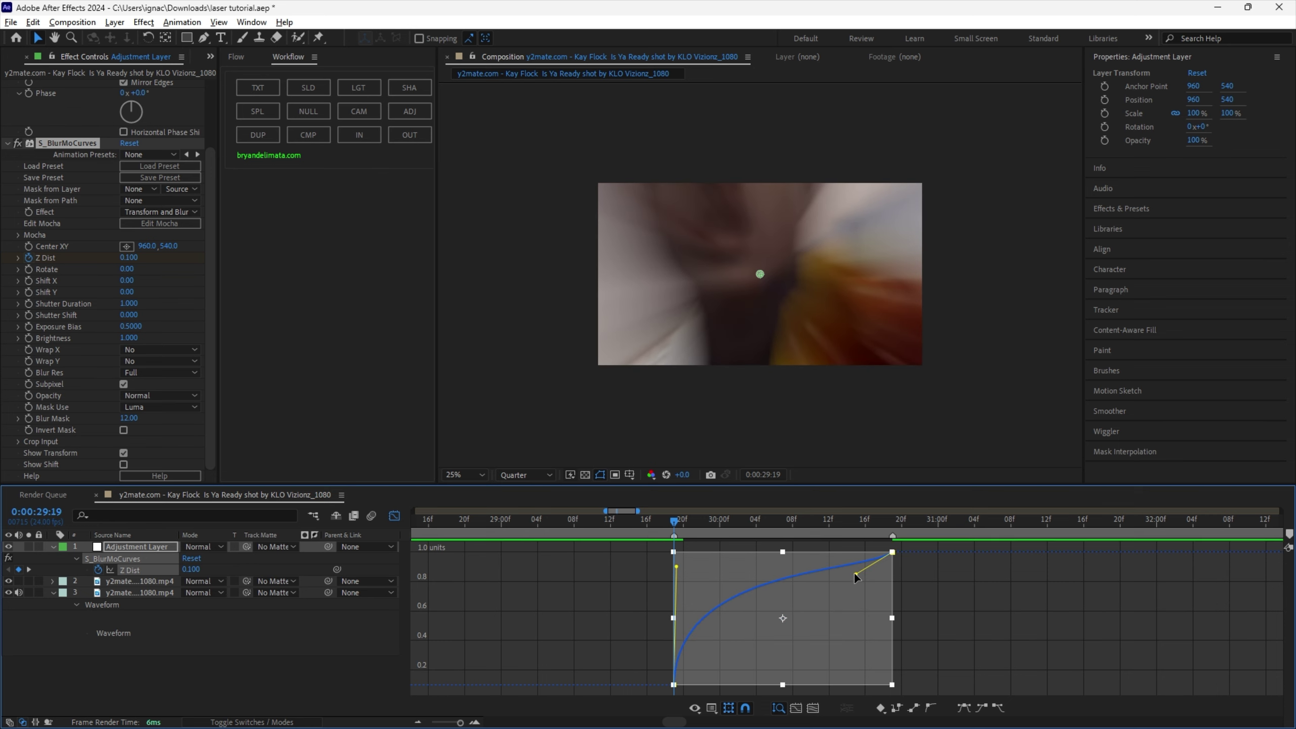
left_click_drag(856, 578, 678, 552)
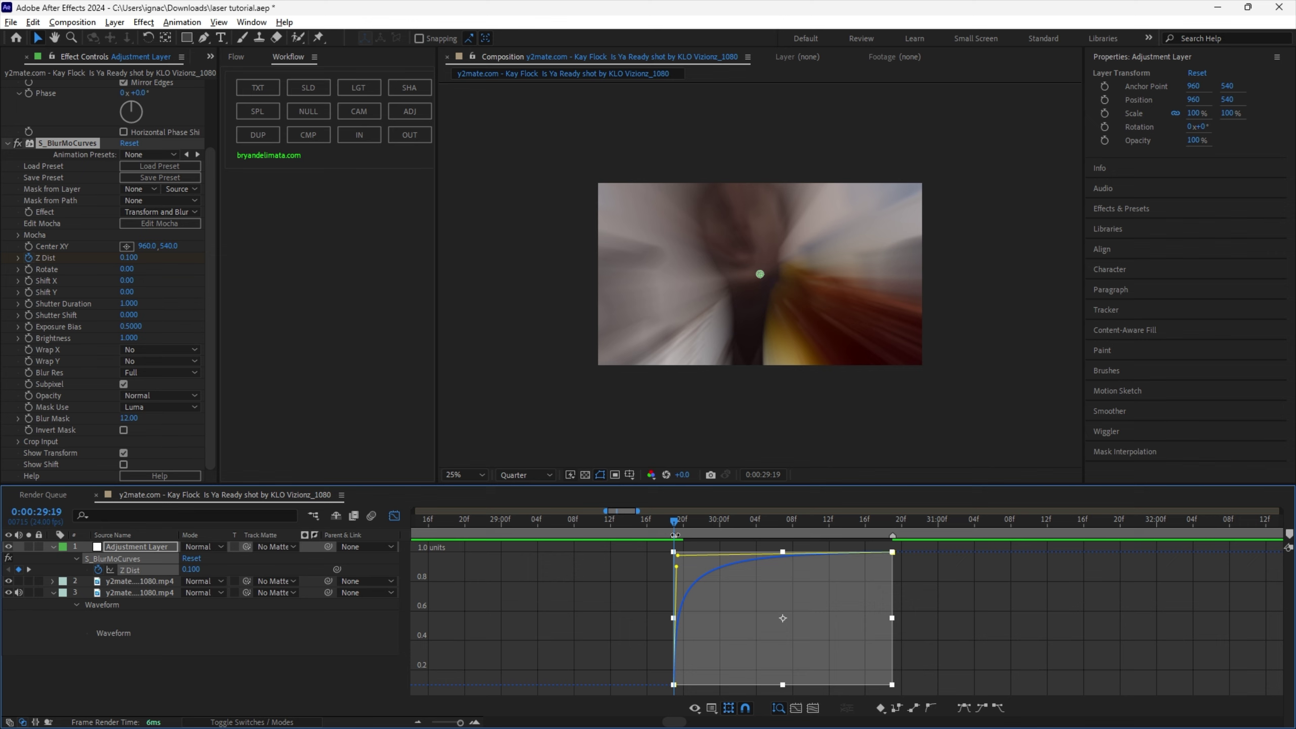
left_click_drag(678, 517, 614, 521)
left_click(395, 515)
key("space")
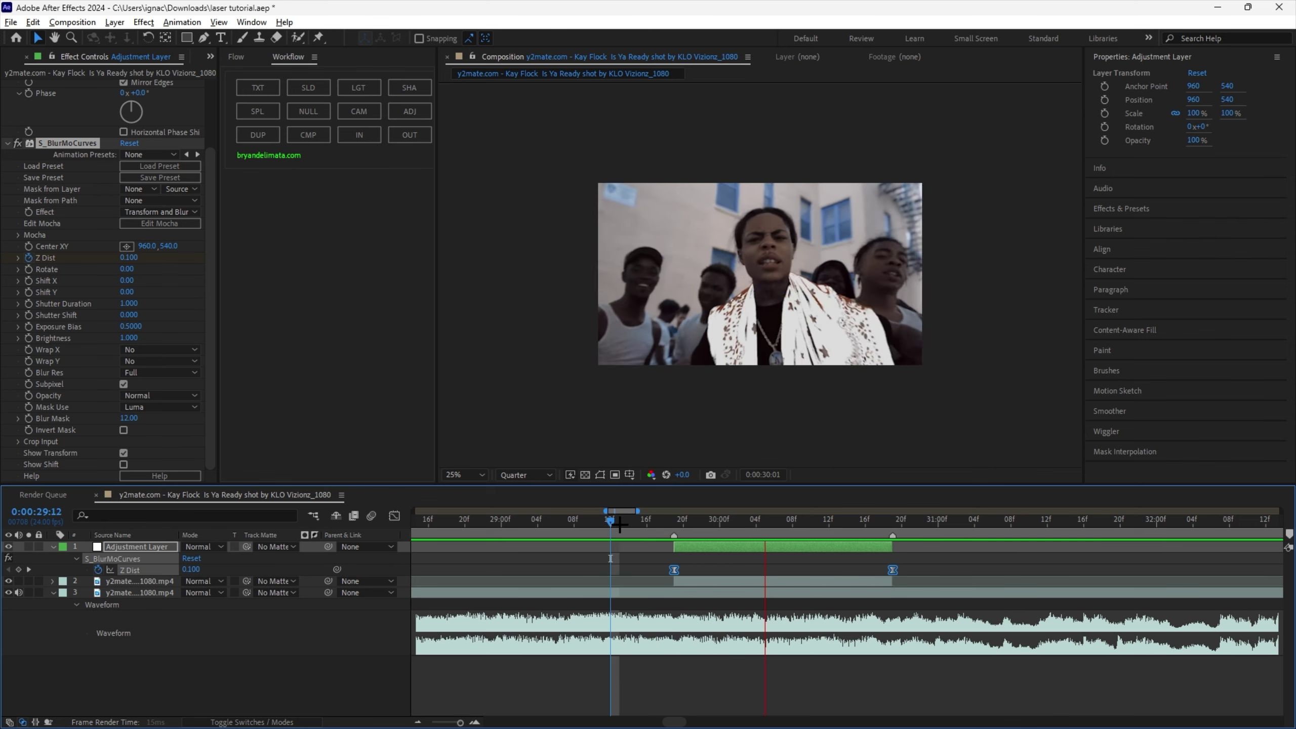
Step: Soften the Z Dist curve by shortening its end ease and lowering its starting steepness, and play back the result
left_click(673, 520)
left_click(394, 515)
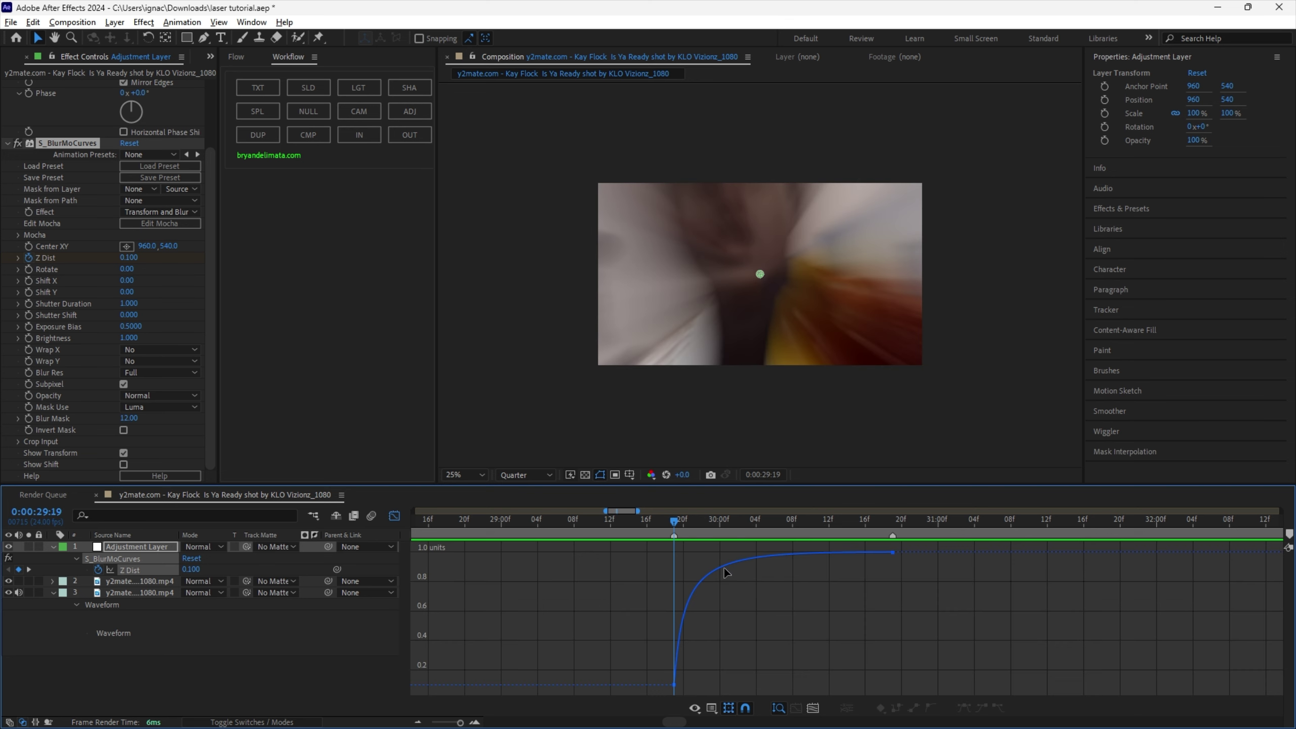
left_click(705, 567)
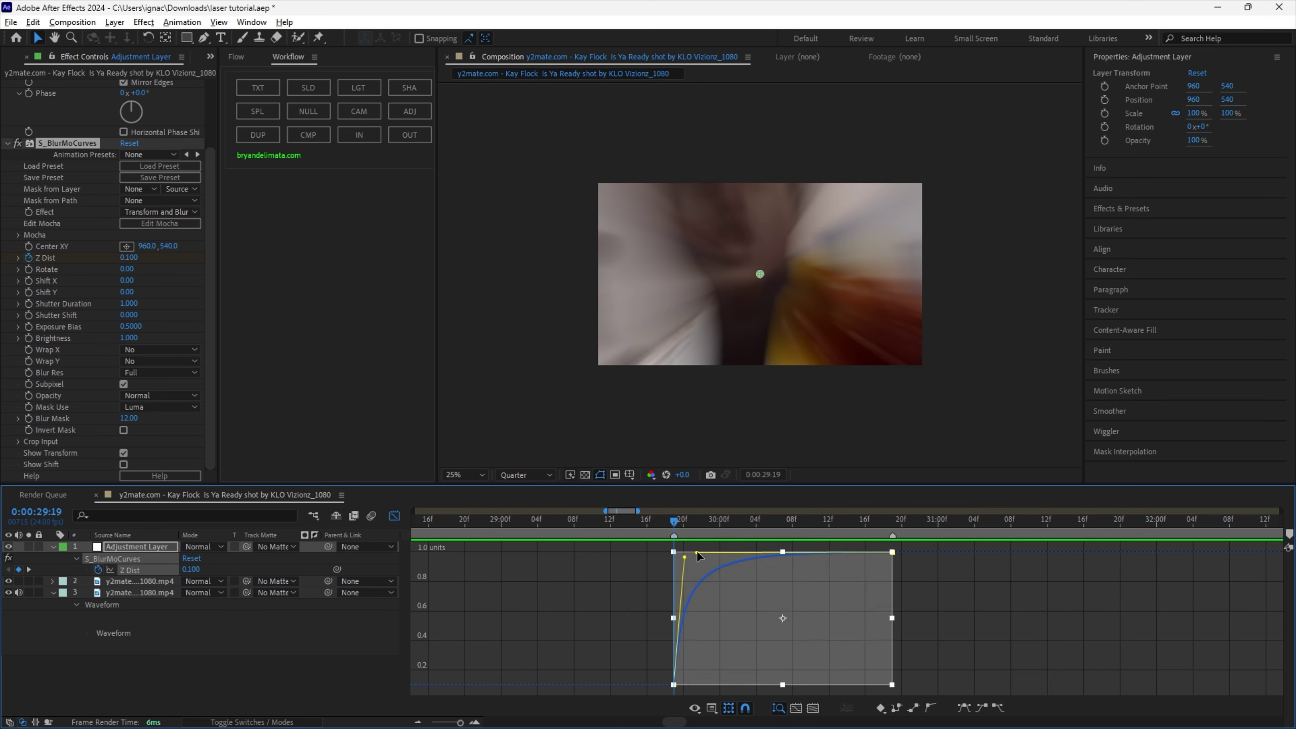
left_click_drag(751, 552, 771, 552)
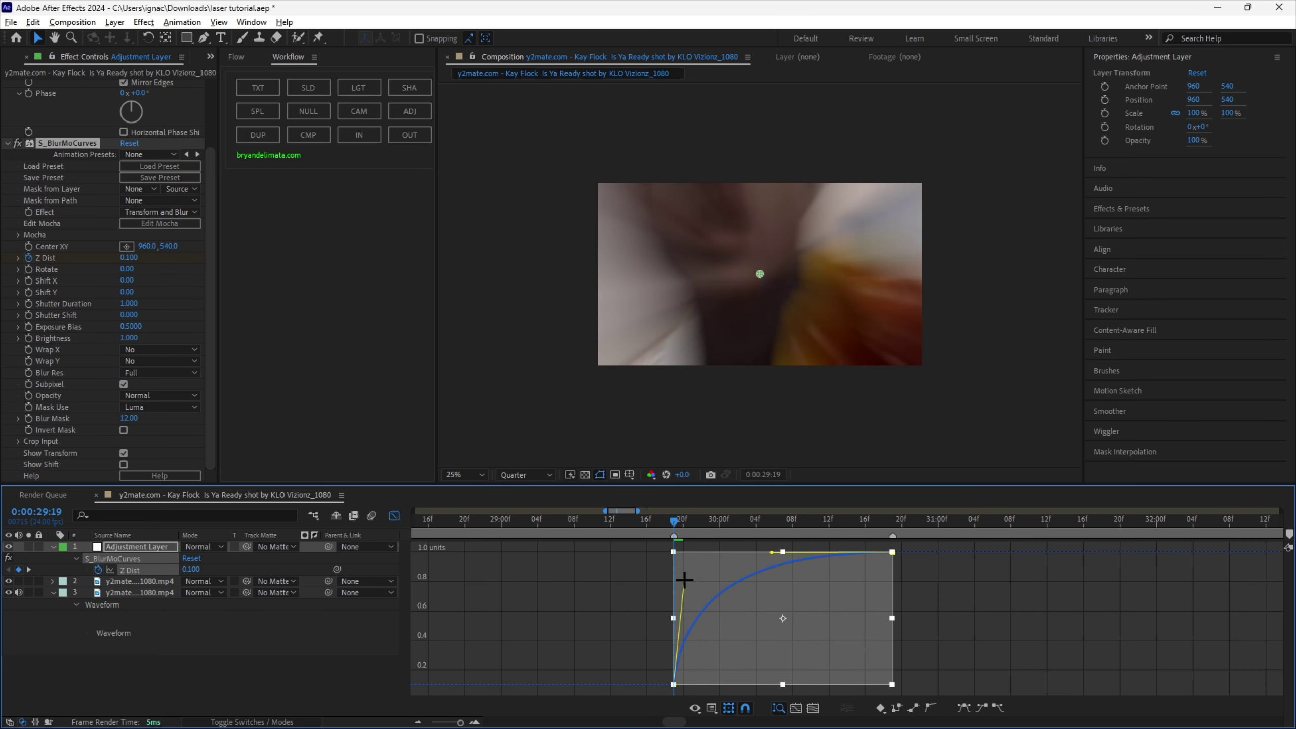
left_click(394, 515)
left_click(630, 520)
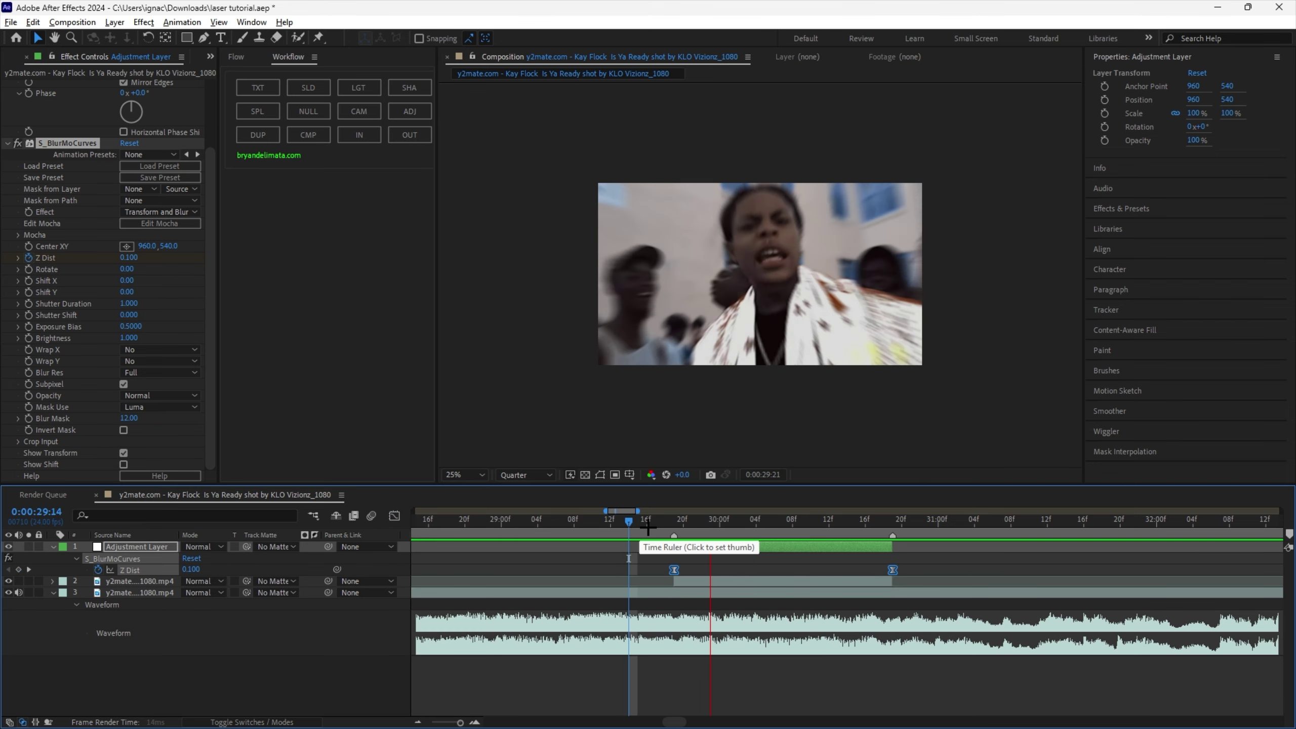
left_click(666, 524)
Step: Return to 0:00:29:19 and apply the S_Shake effect to the adjustment layer
mouse_move(666, 524)
left_mouse_down()
mouse_move(683, 523)
mouse_move(635, 523)
mouse_move(674, 523)
left_mouse_up()
key("ctrl+space")
type("s_shak")
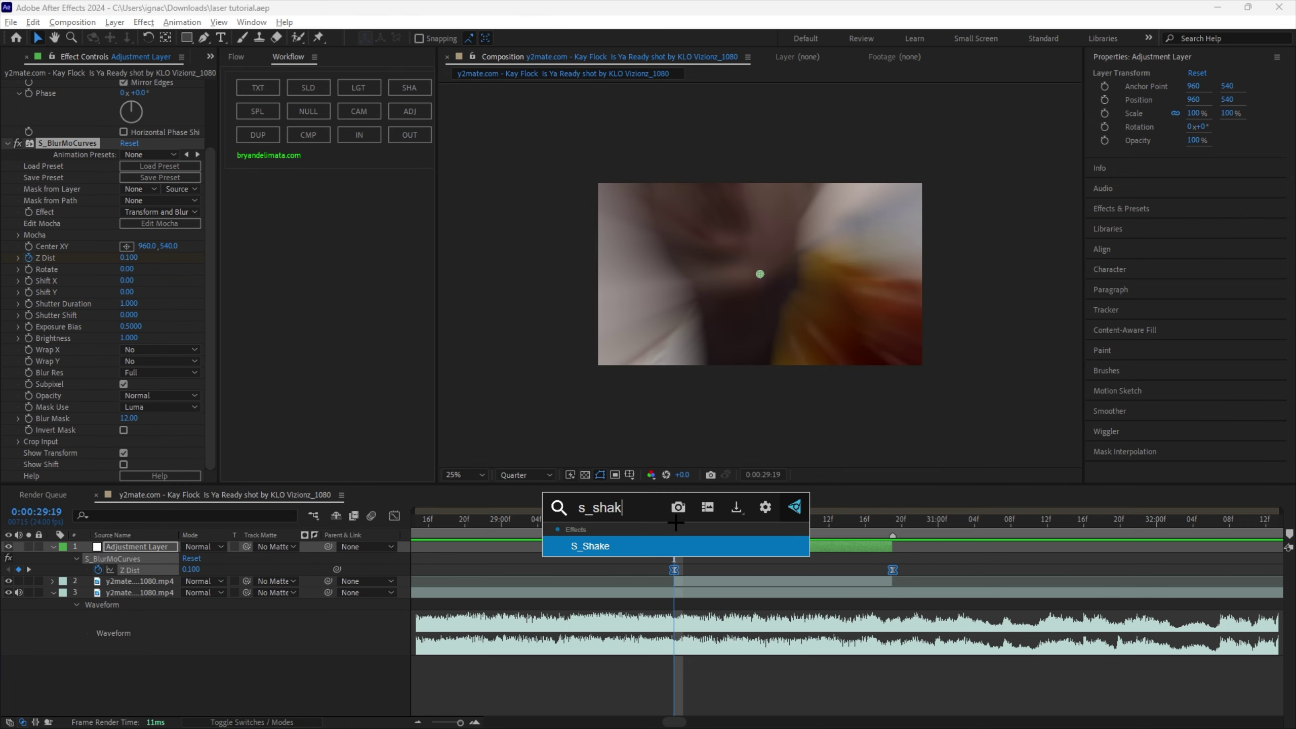
key("Return")
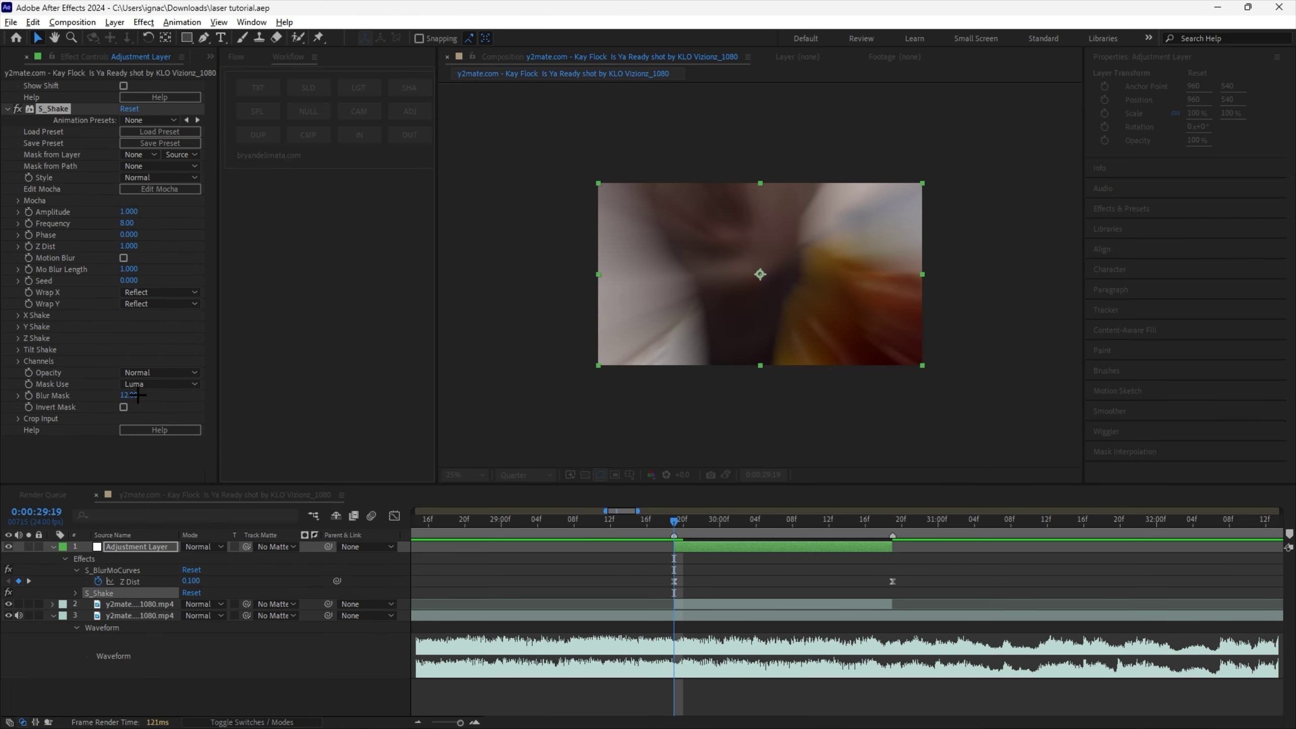
Step: Set S_Shake's X Rand Amp to 50 and Y Rand Amp to 200, and turn on its Motion Blur
left_click(18, 315)
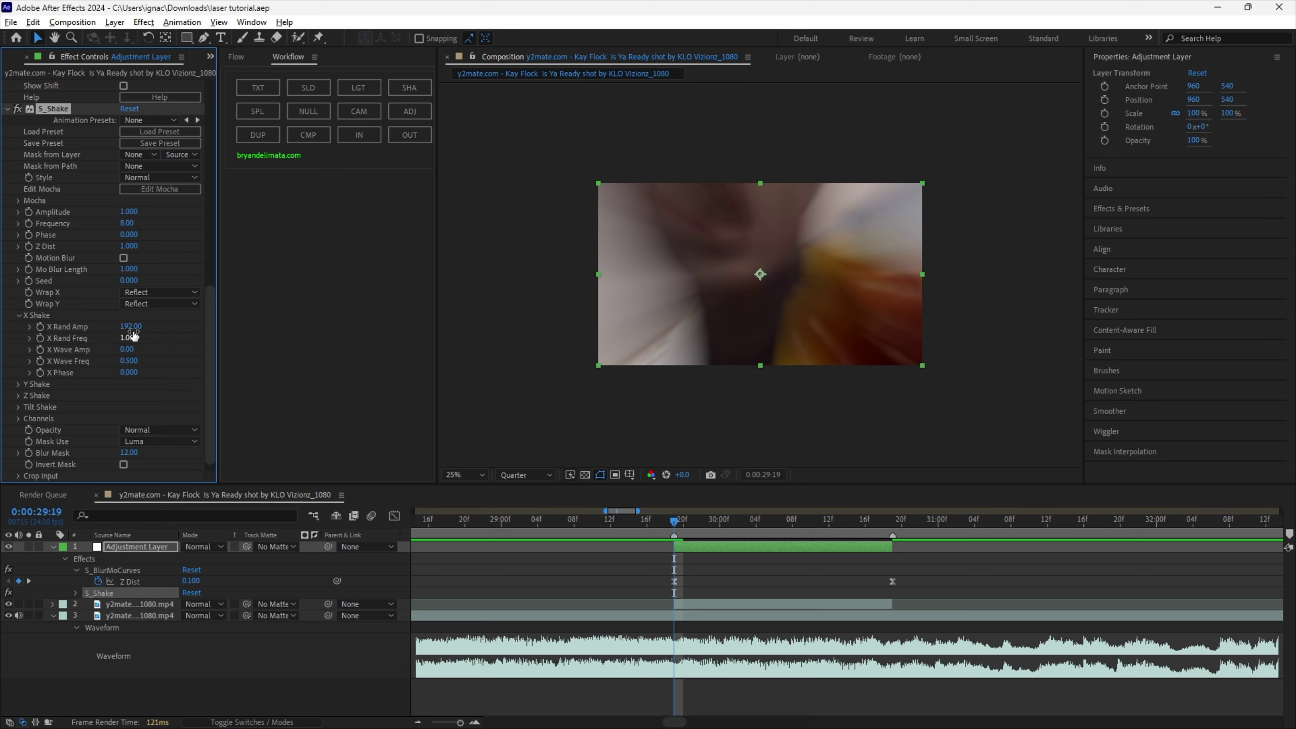
key("Return")
left_click(134, 386)
type("200")
left_click(123, 257)
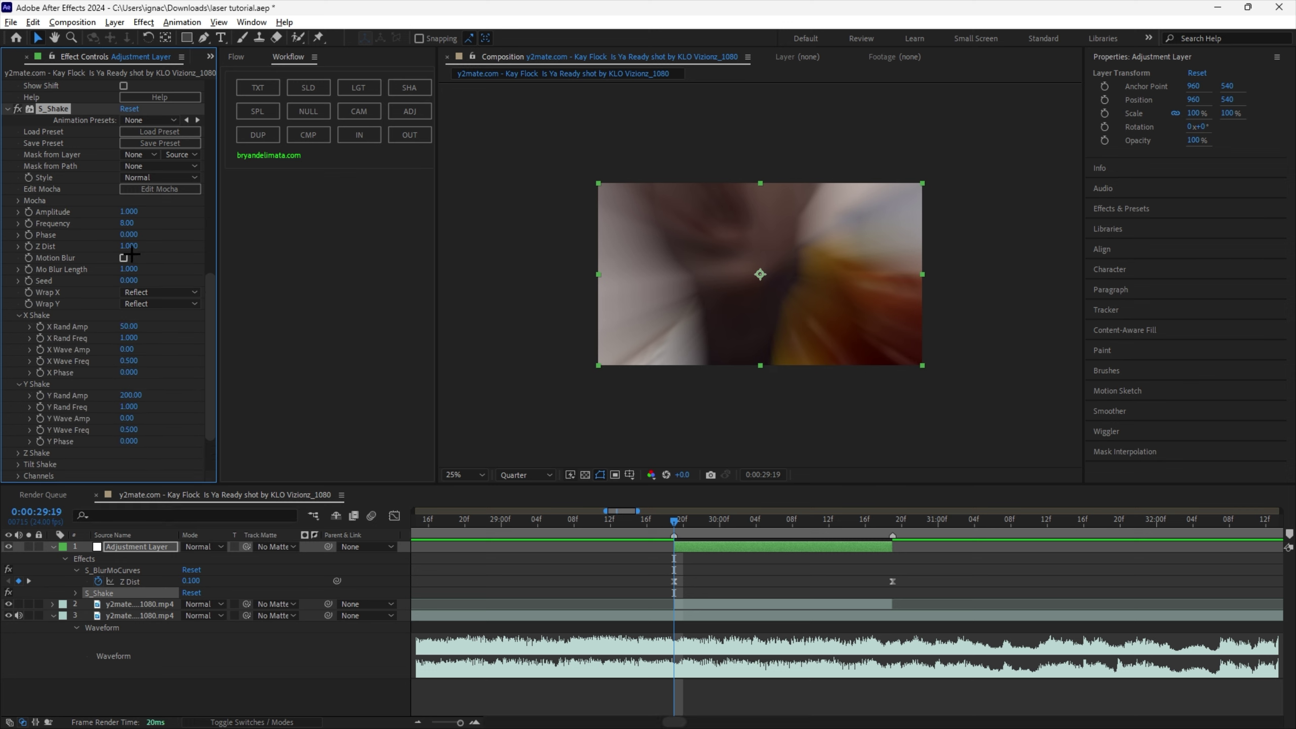
Step: Set S_Shake's Frequency to 12 and Amplitude to 3, and shift its Seed to 0.021
left_click(133, 225)
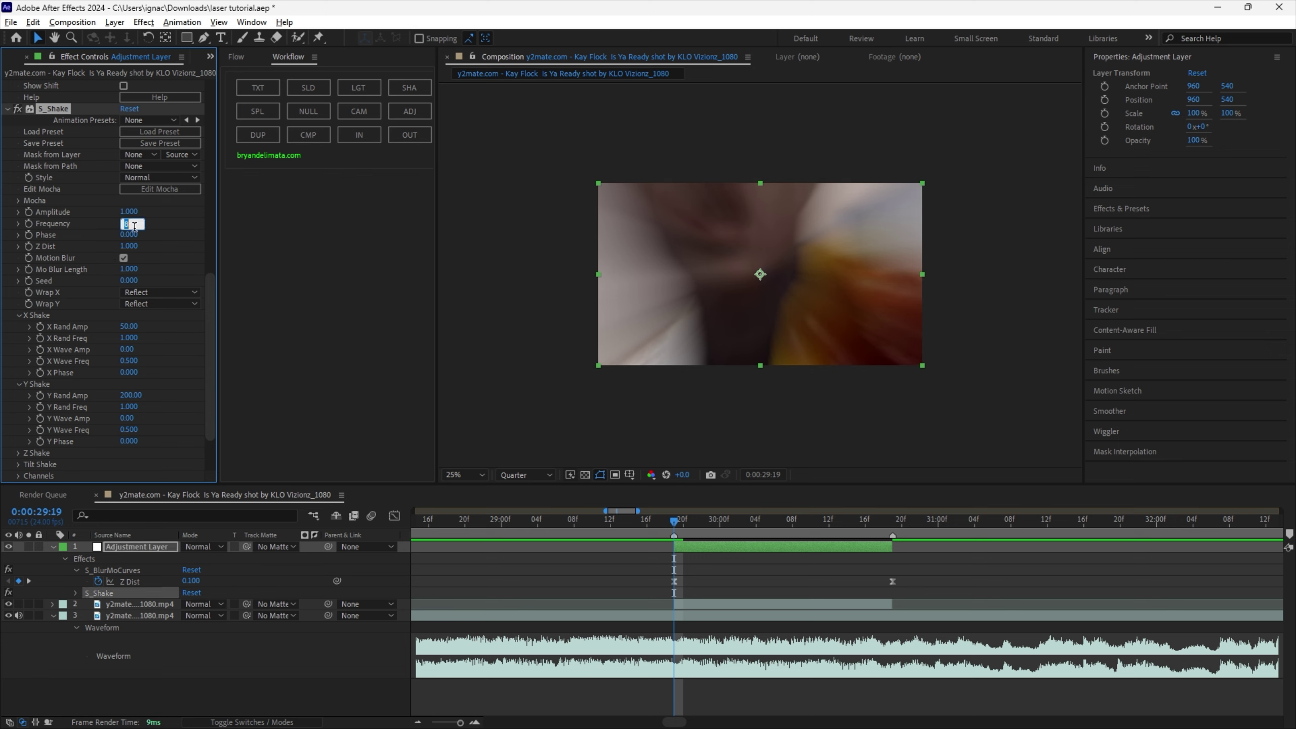
type("12")
key("Return")
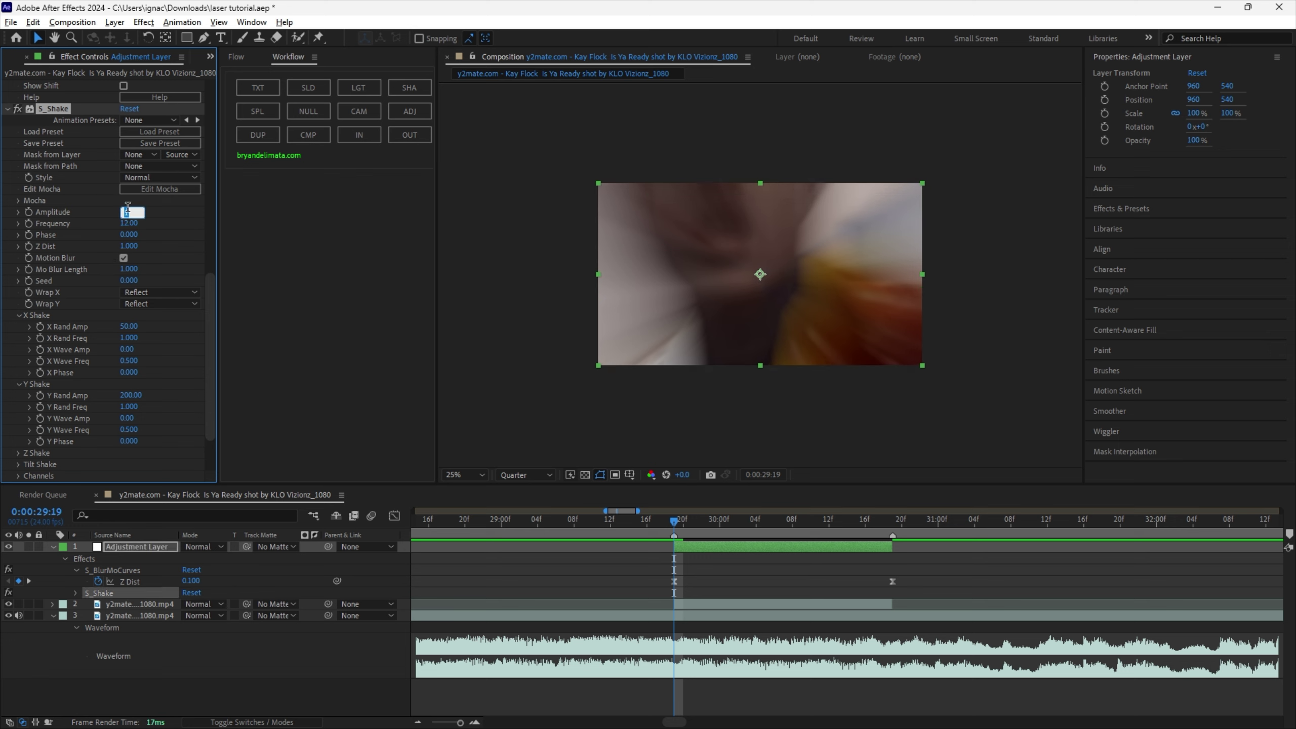
key("Return")
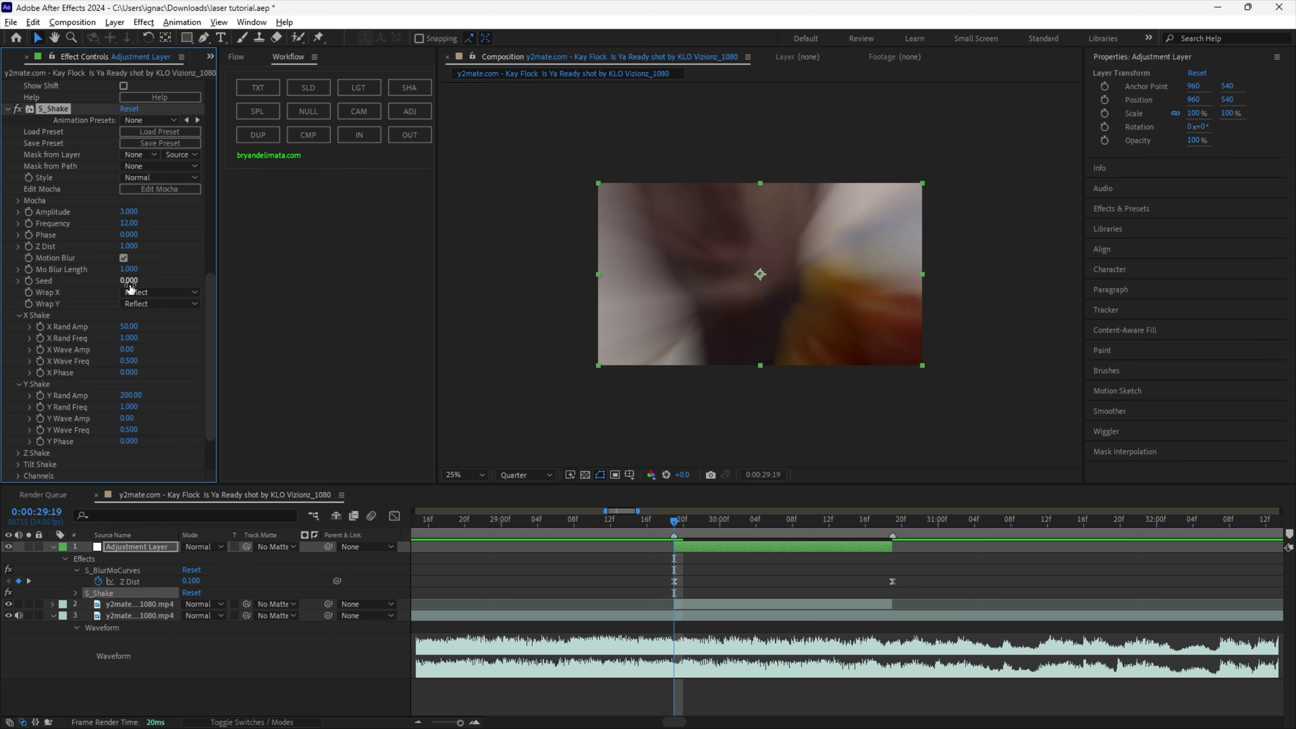
left_click_drag(130, 286, 138, 286)
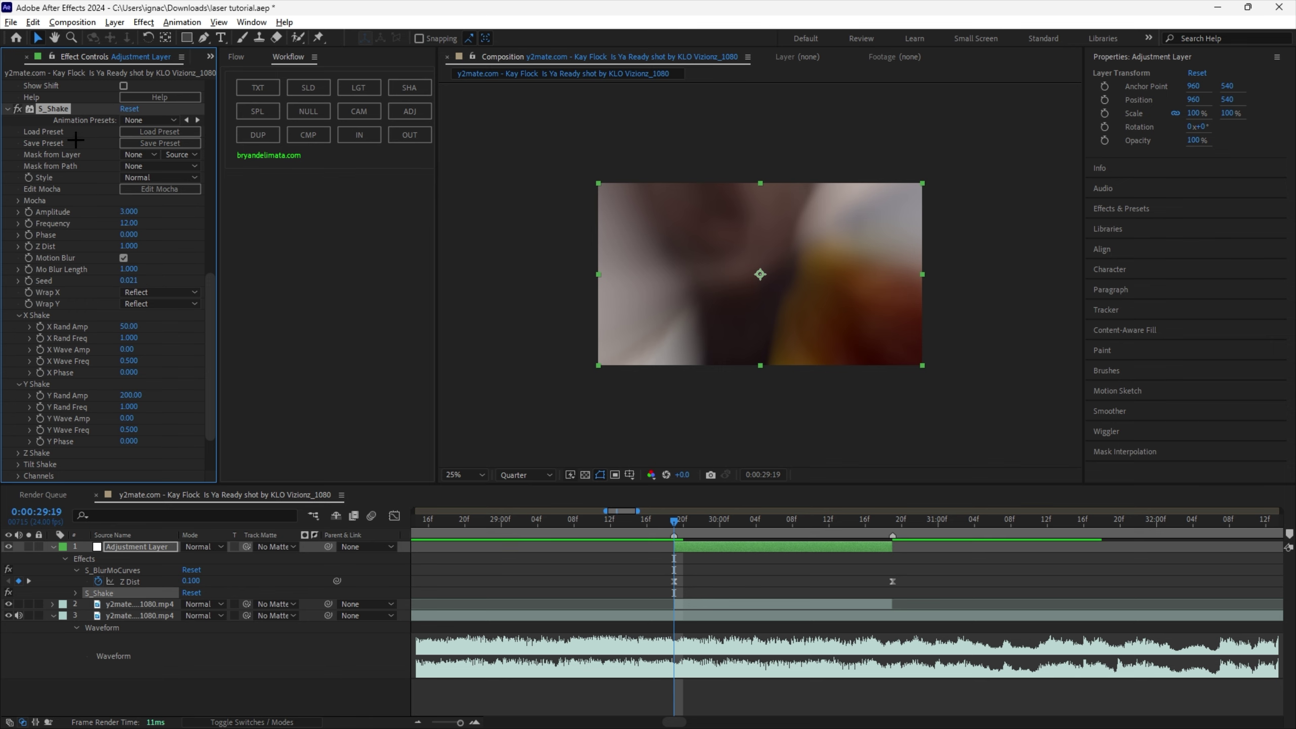
Step: Turn S_BlurMoCurves off to check the shake on its own, and switch it back on
scroll(75, 139, "up", 10)
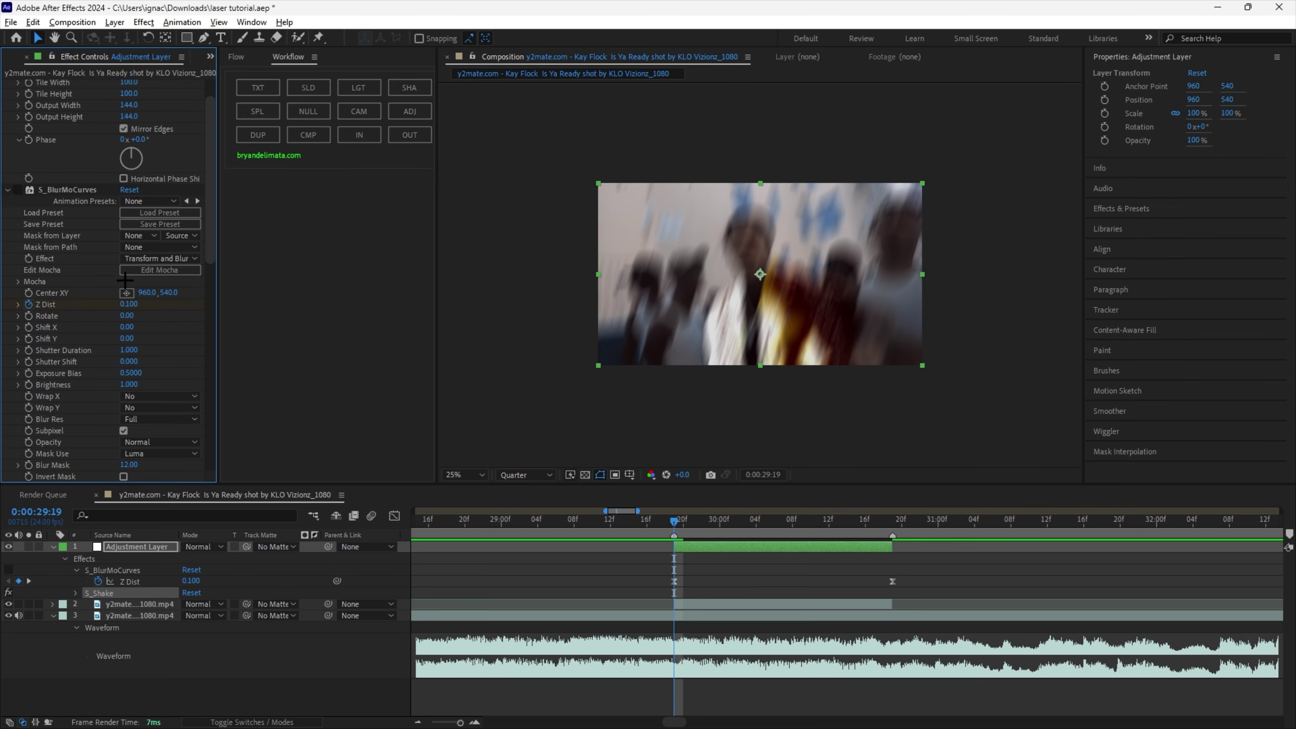
scroll(127, 301, "down", 3)
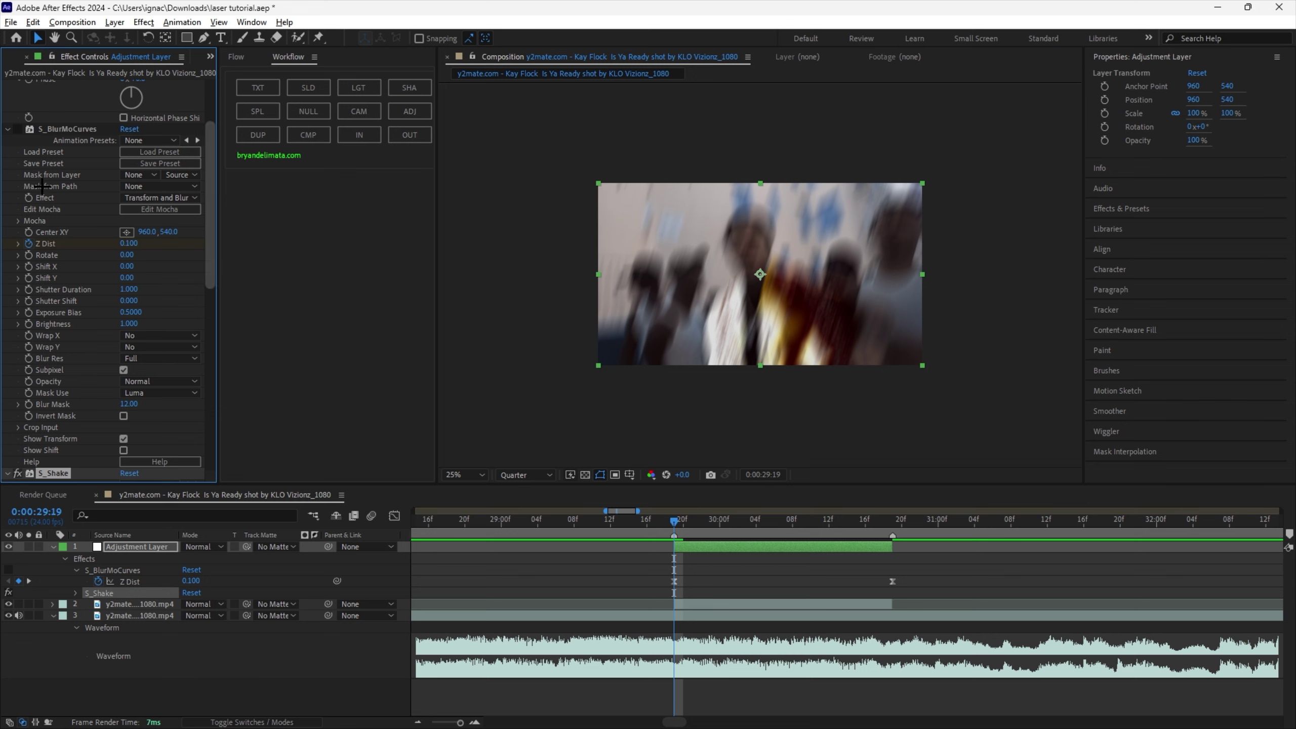
scroll(146, 315, "down", 2)
scroll(146, 315, "down", 12)
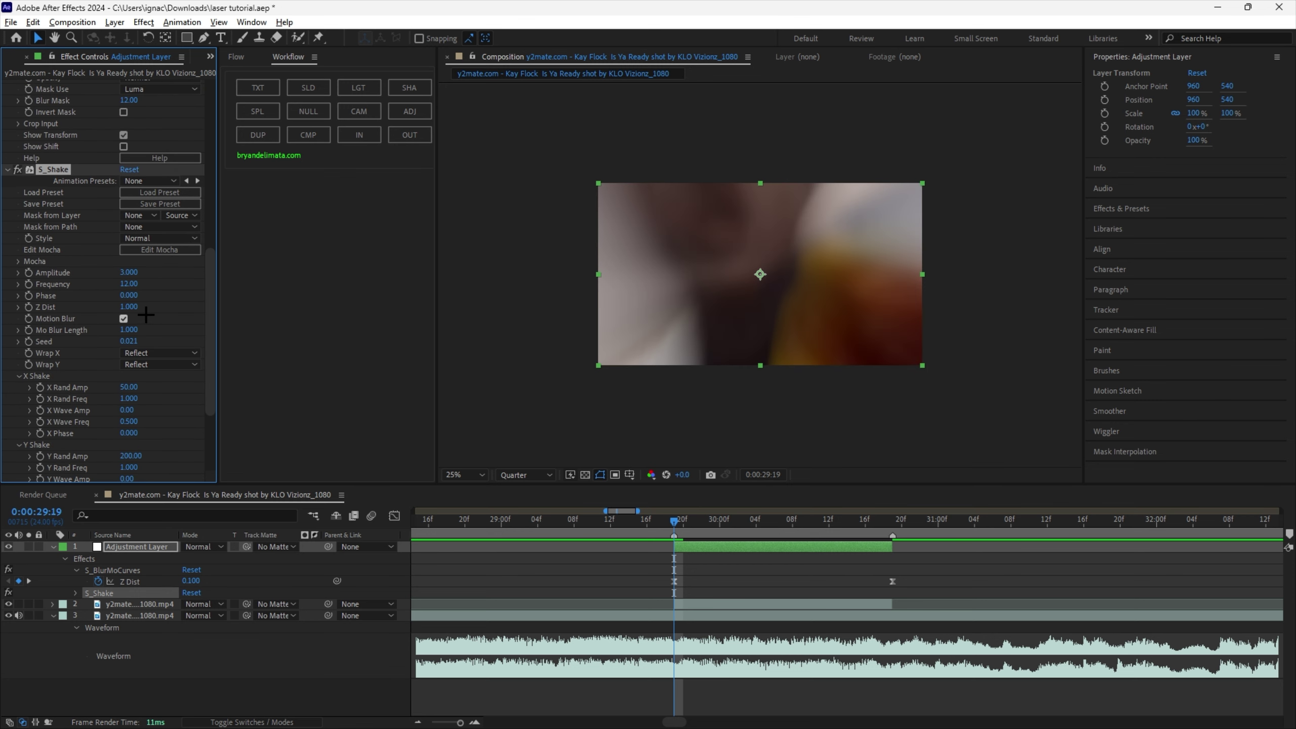
Step: Add a keyframe for S_Shake's Amplitude at 0:00:29:19 and step through the following frames to check the shake
left_click(28, 273)
key("Page_Down")
key("Page_Down")
key("Page_Down")
key("Page_Down")
key("Page_Down")
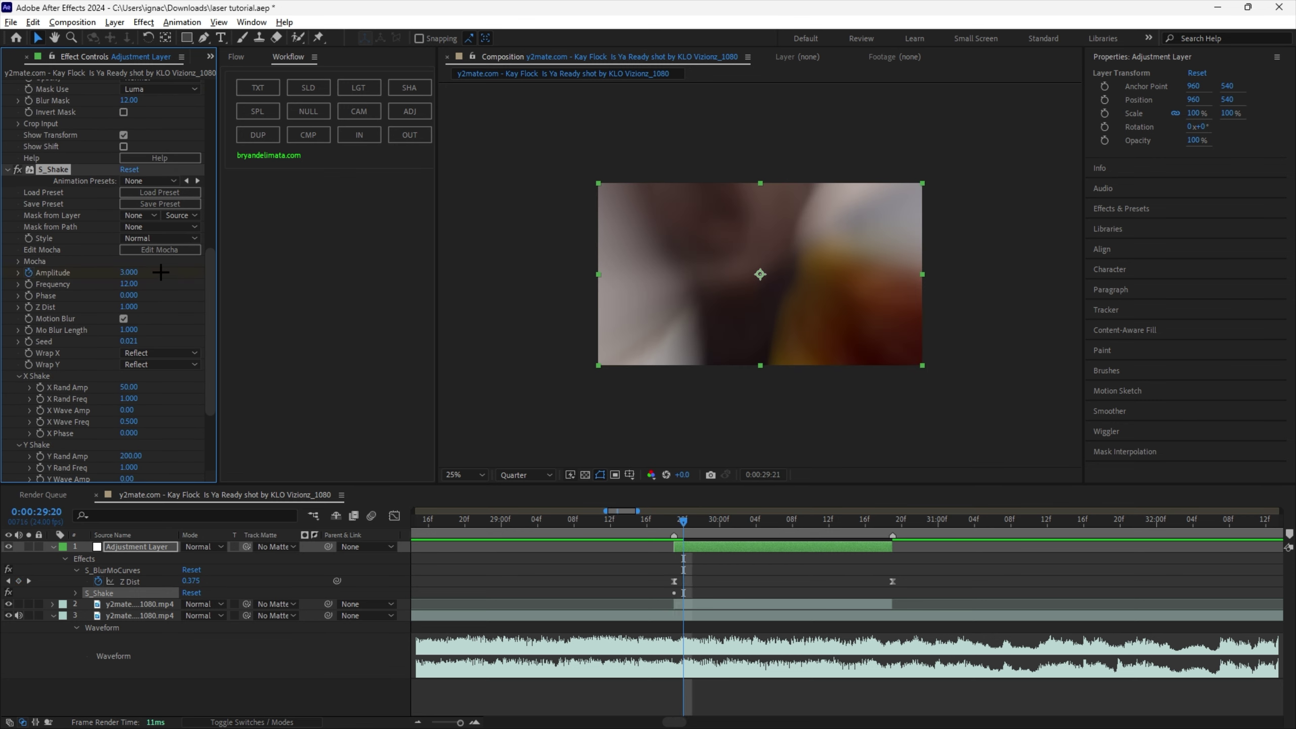
key("Page_Down")
key("Page_Down")
key("Page_Down")
key("Page_Down")
key("Page_Down")
key("Page_Down")
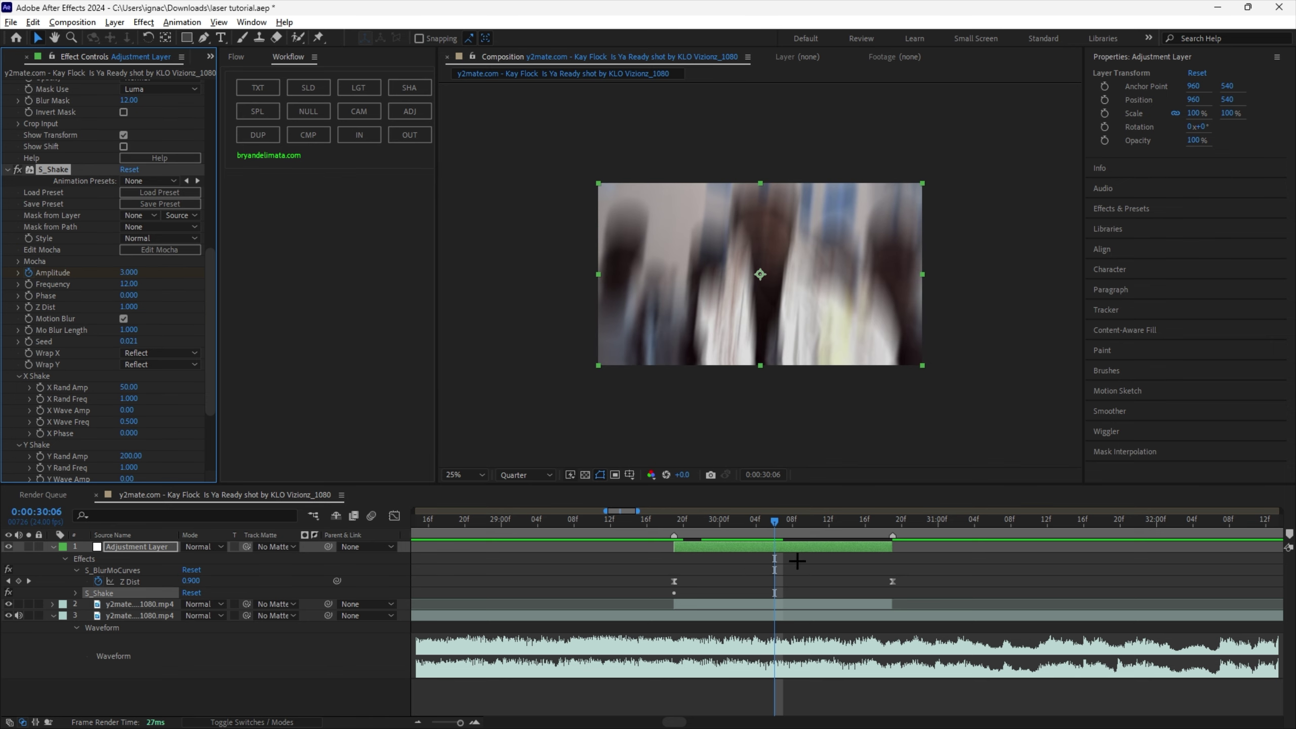
Step: Set S_Shake's Amplitude to 0 at 0:00:30:07, midway through the adjustment layer
key("k")
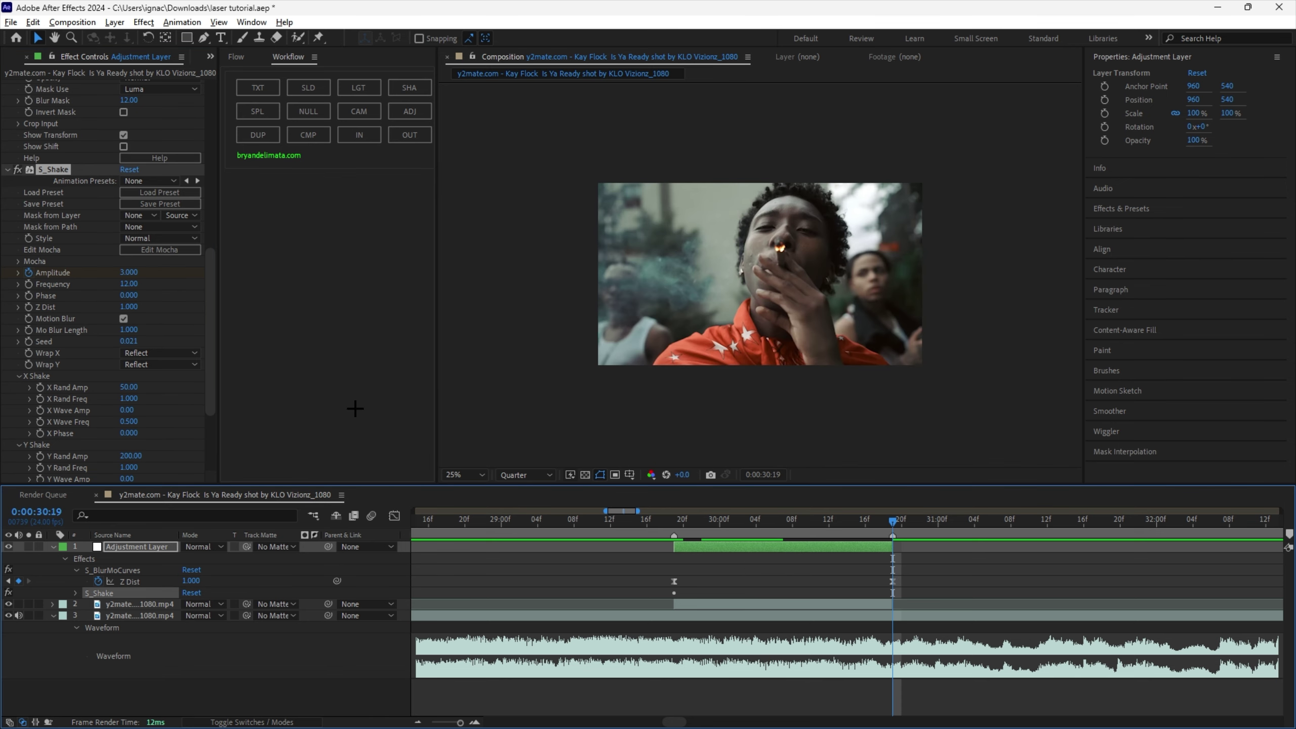
mouse_move(677, 523)
left_mouse_down()
mouse_move(729, 524)
mouse_move(674, 526)
left_mouse_up()
key("Page_Down")
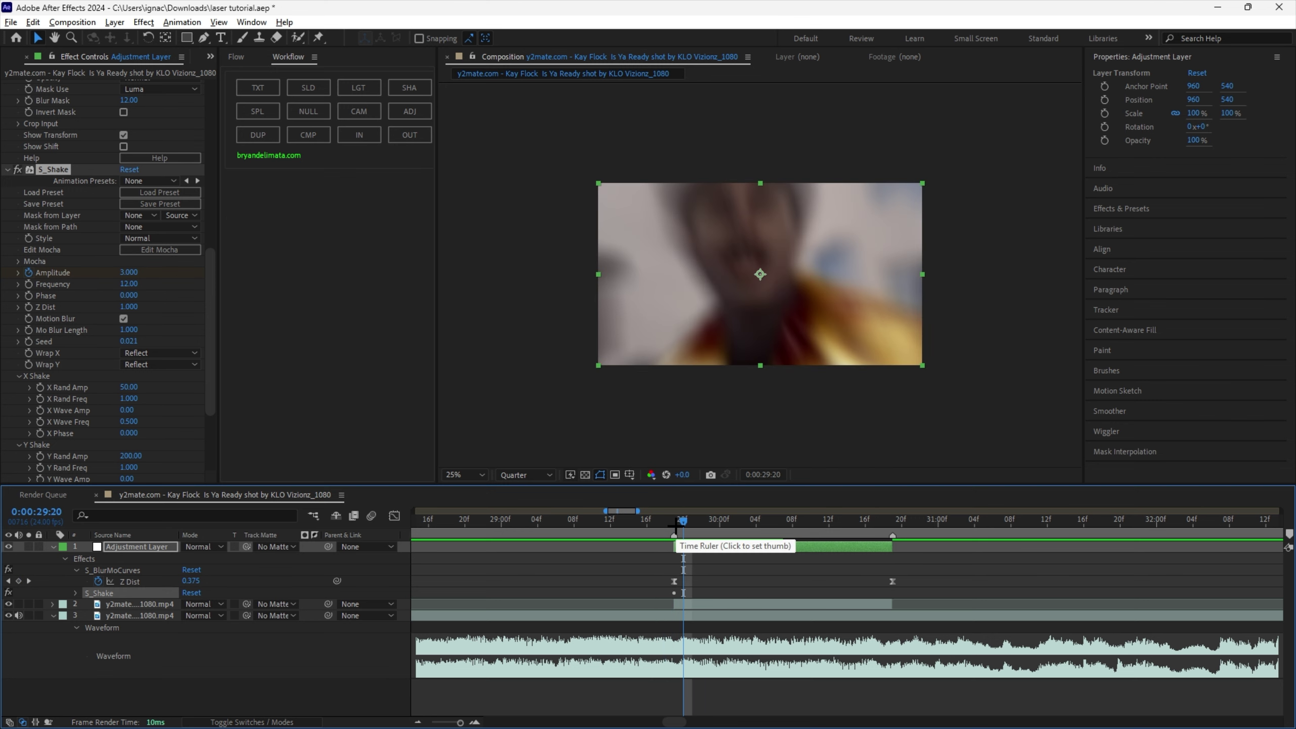
key("space")
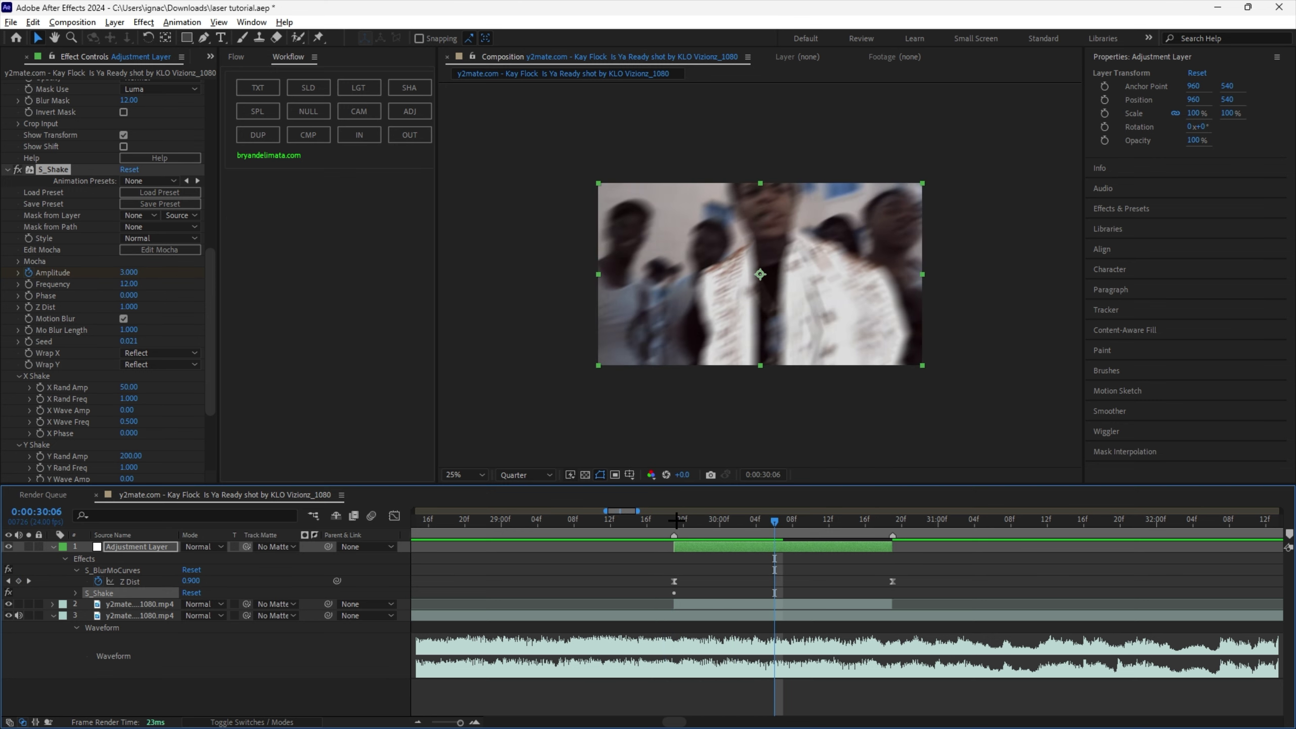
left_click(129, 272)
type("0")
key("Return")
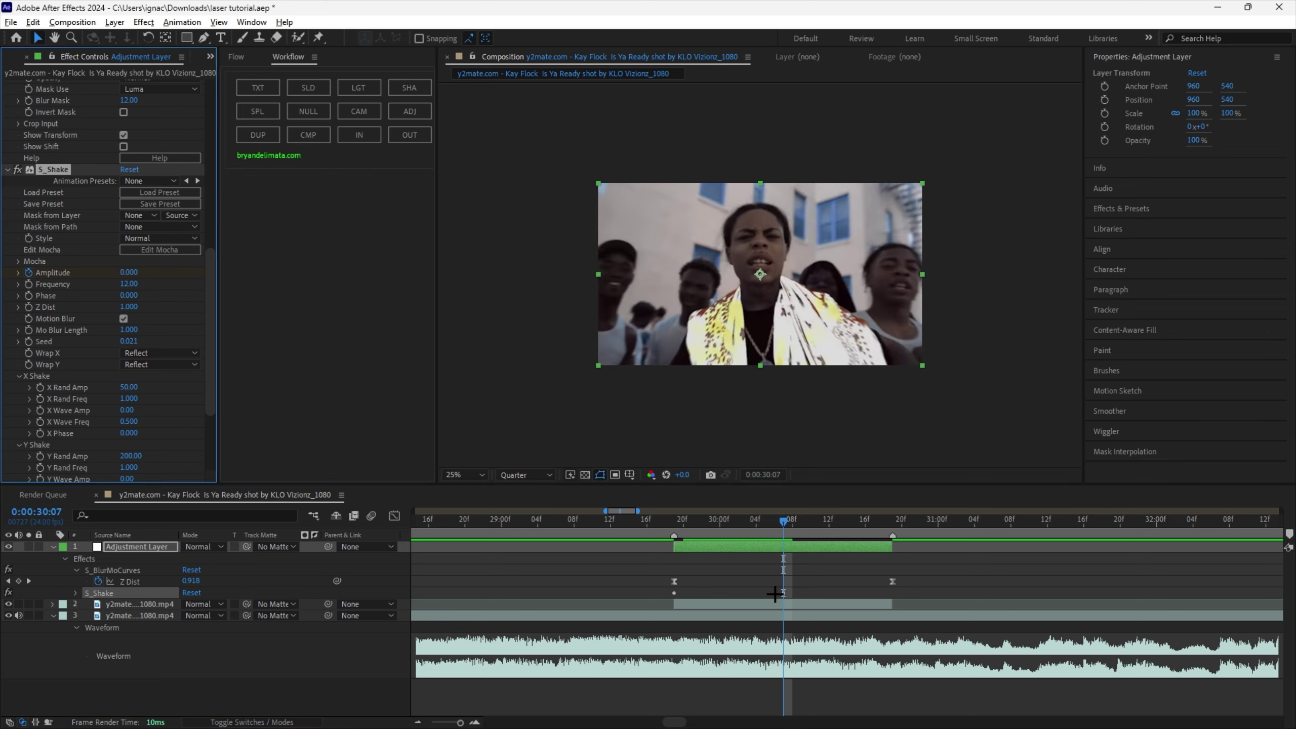
Step: Convert both S_Shake Amplitude keyframes to Bezier, shape a curve that falls steeply and levels out, and preview the shake
key("u")
key("u")
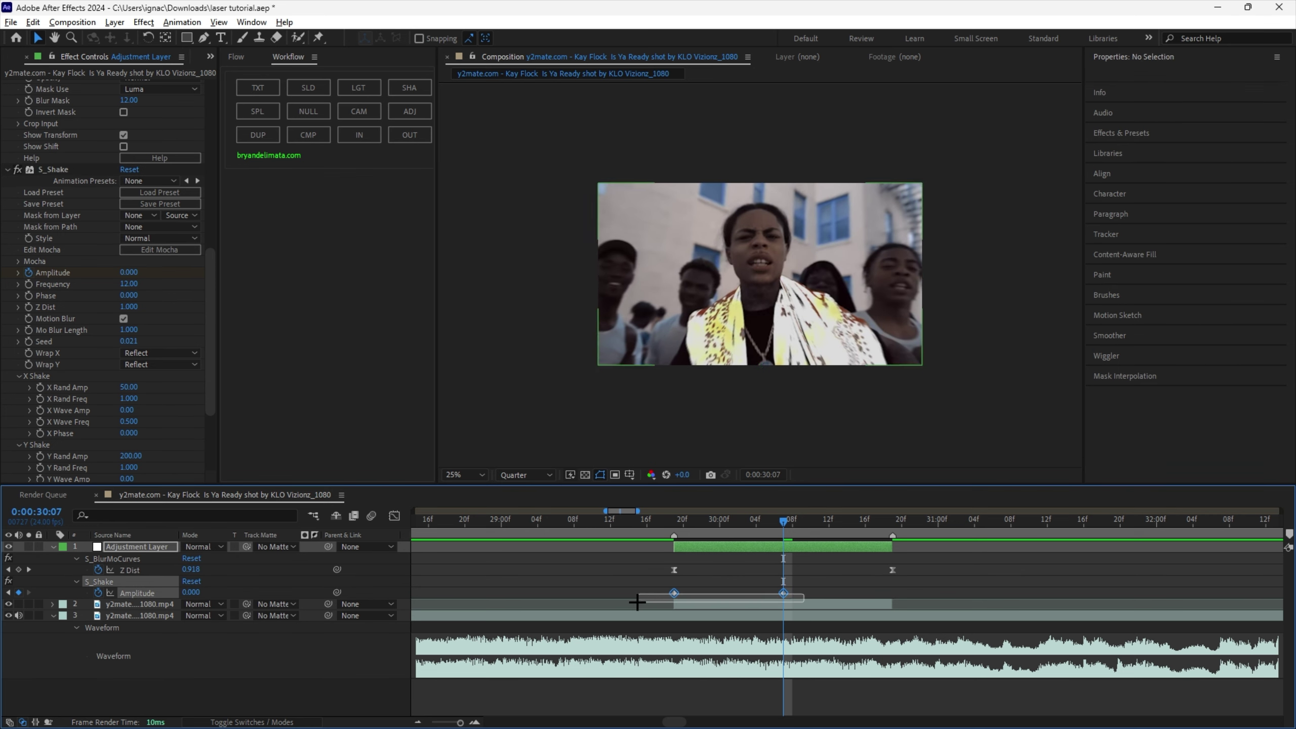
key("shift+F3")
left_click(732, 617)
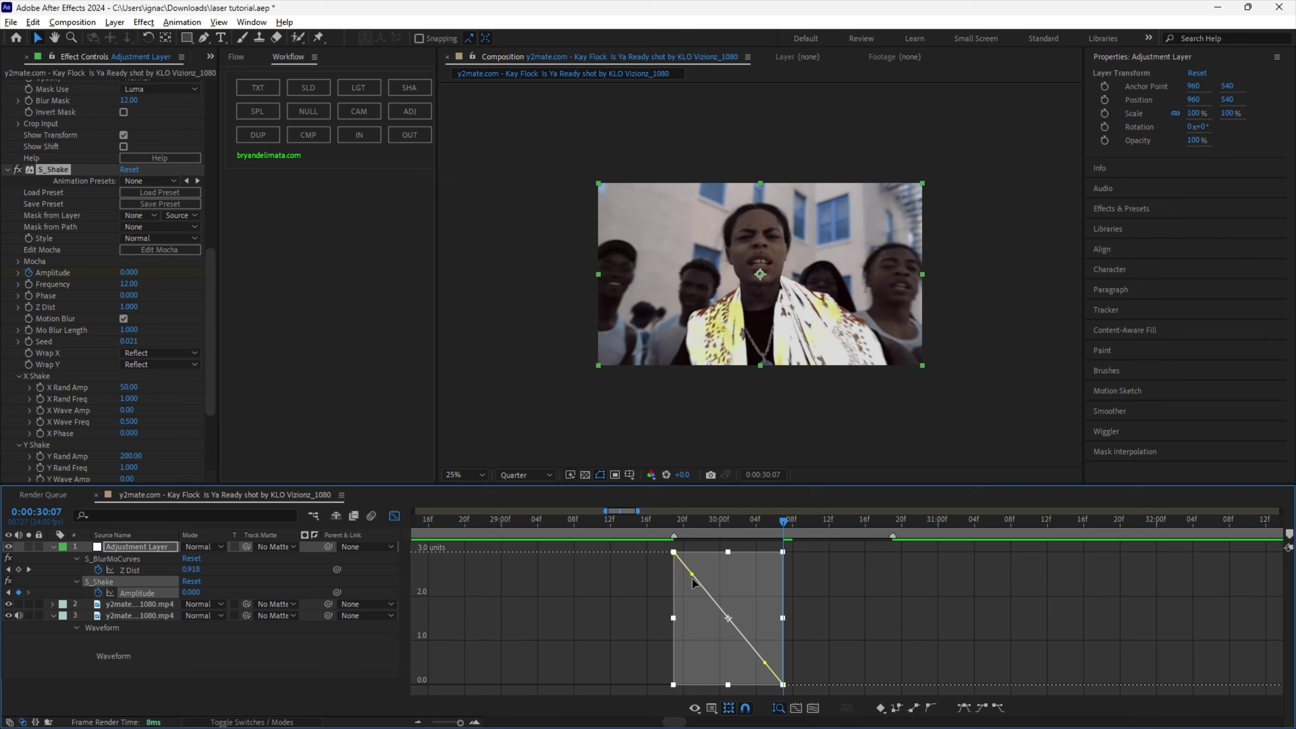
left_click_drag(695, 581, 718, 667)
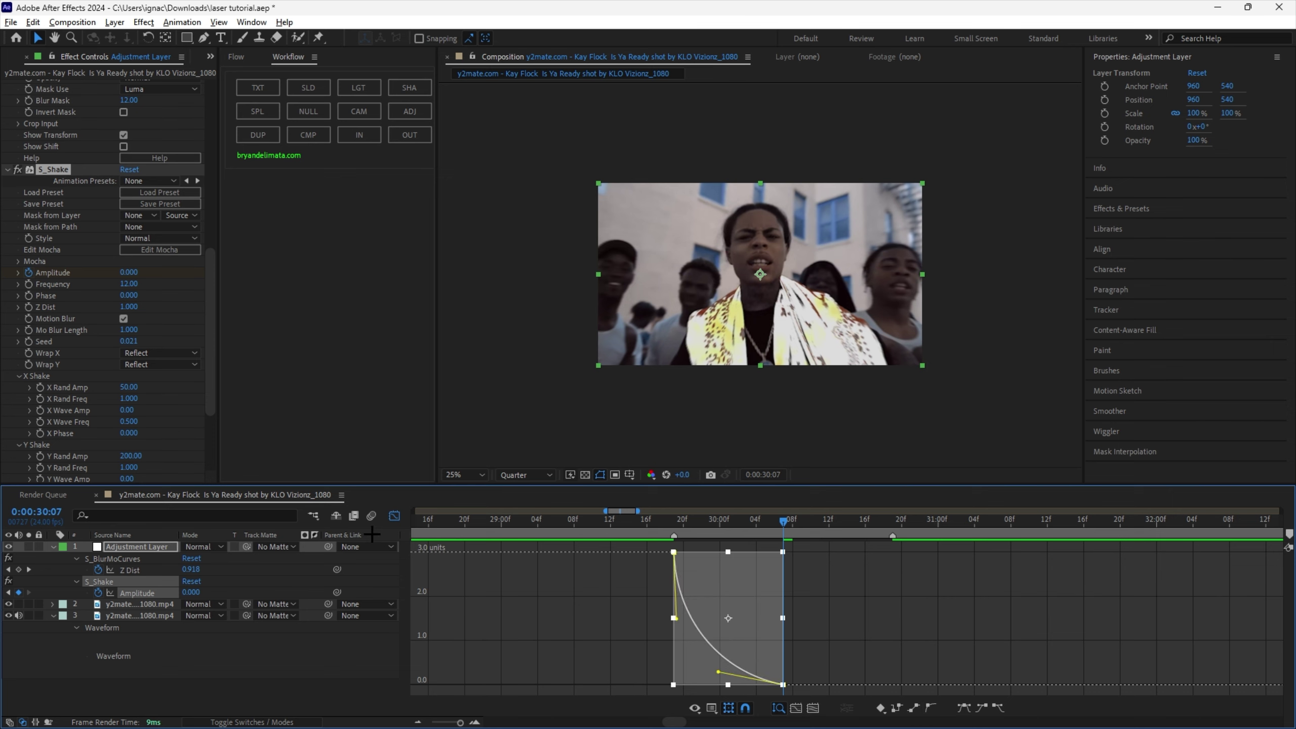
key("shift+F3")
left_click(593, 531)
key("space")
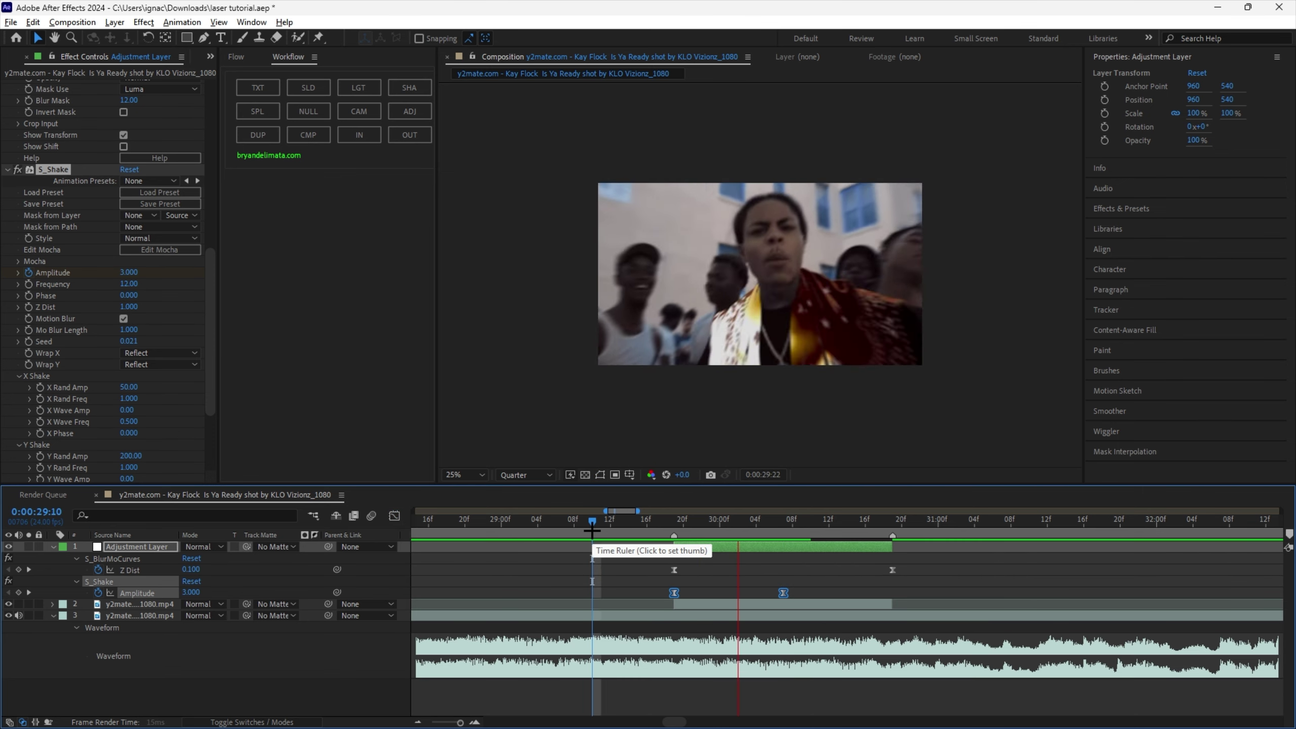
Step: Return to 0:00:29:19 and apply the S_Flicker effect to the adjustment layer
left_click(645, 521)
left_click_drag(645, 524, 678, 532)
key("ctrl+space")
type("s")
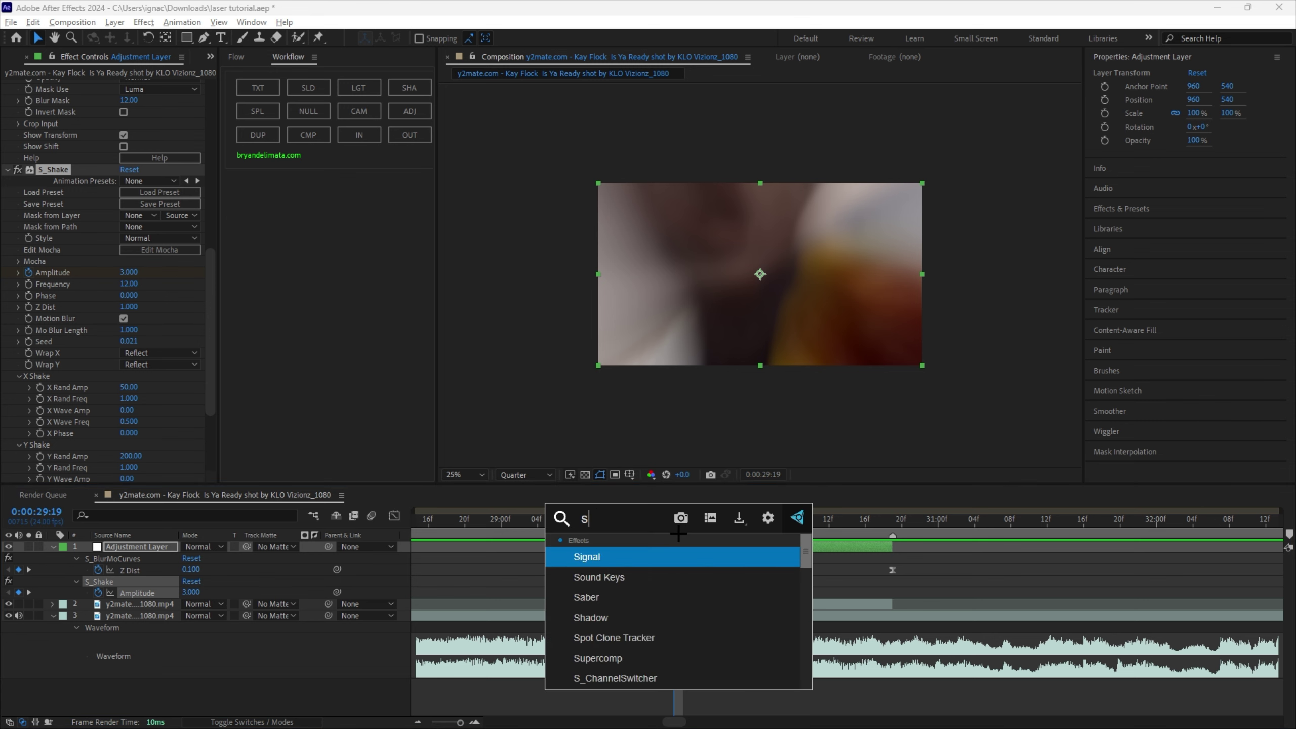
type("_fli")
key("Return")
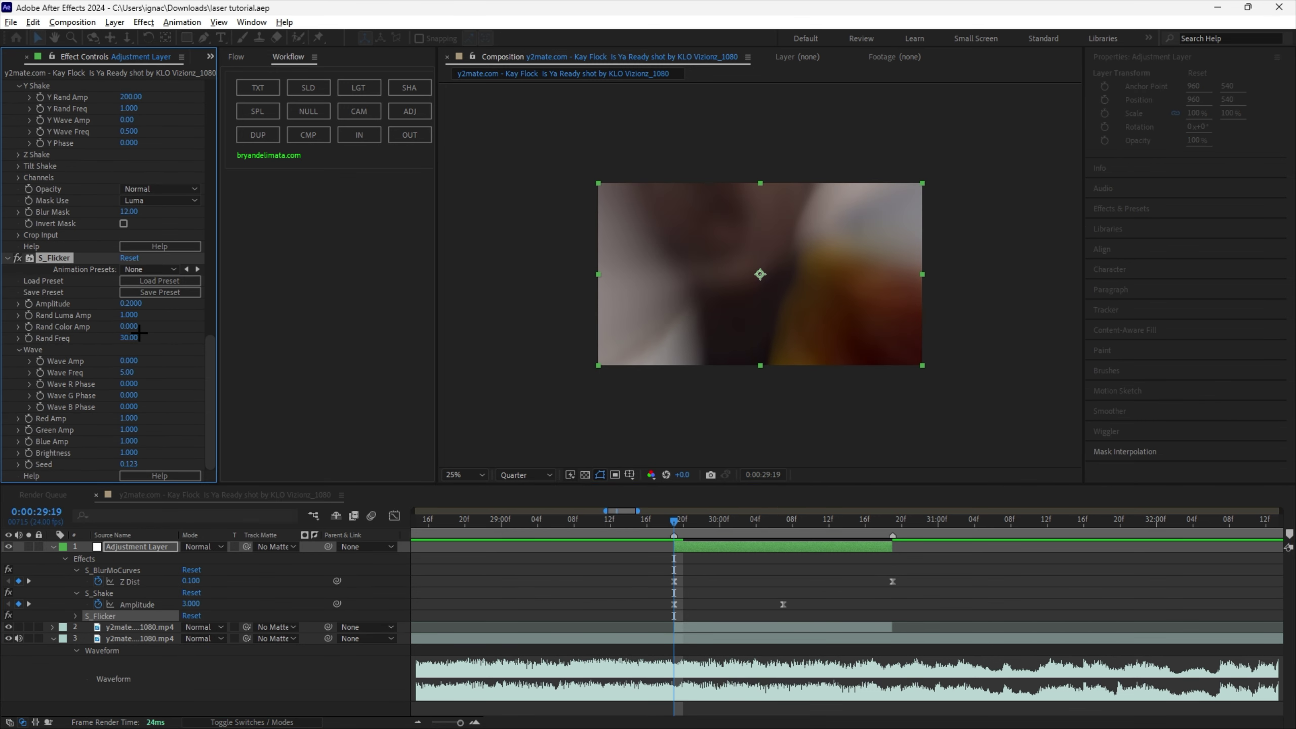
Step: Set S_Flicker's Amplitude to 1.2 and Rand Freq to 12
left_click(131, 339)
type("8")
left_click(131, 303)
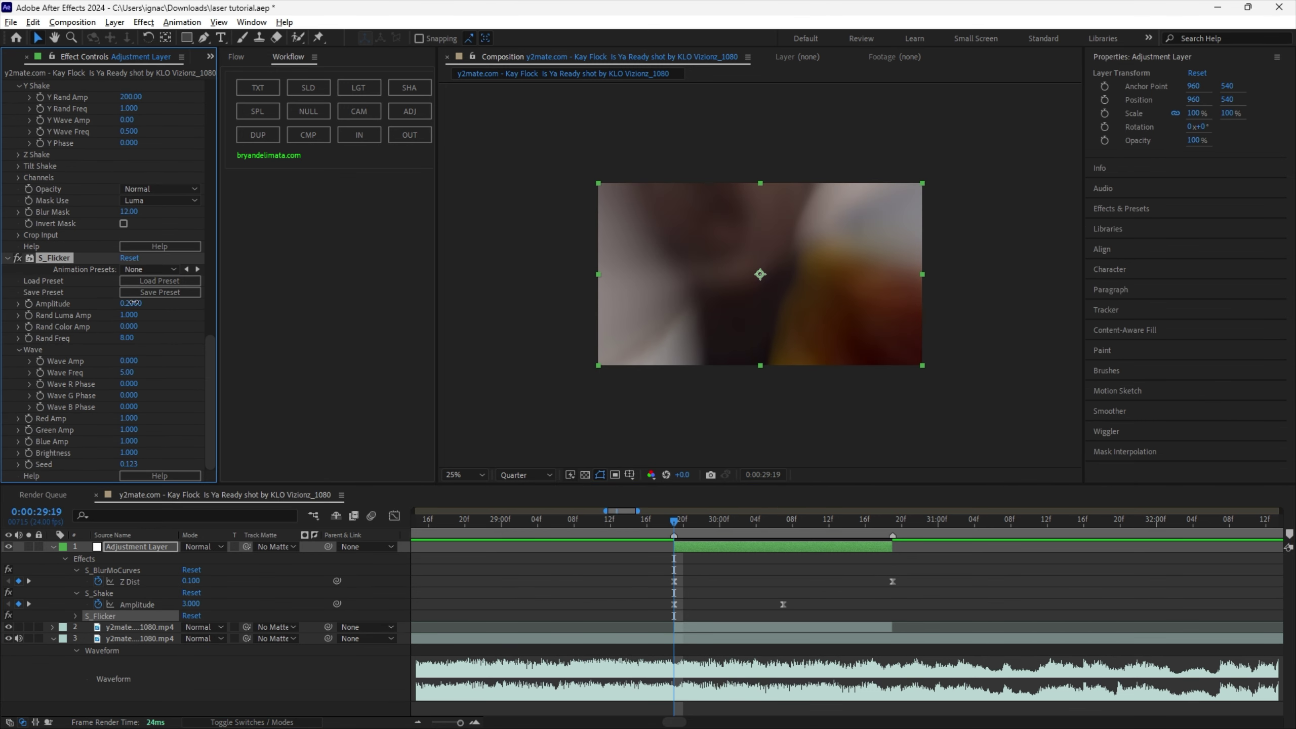
left_click_drag(135, 305, 126, 312)
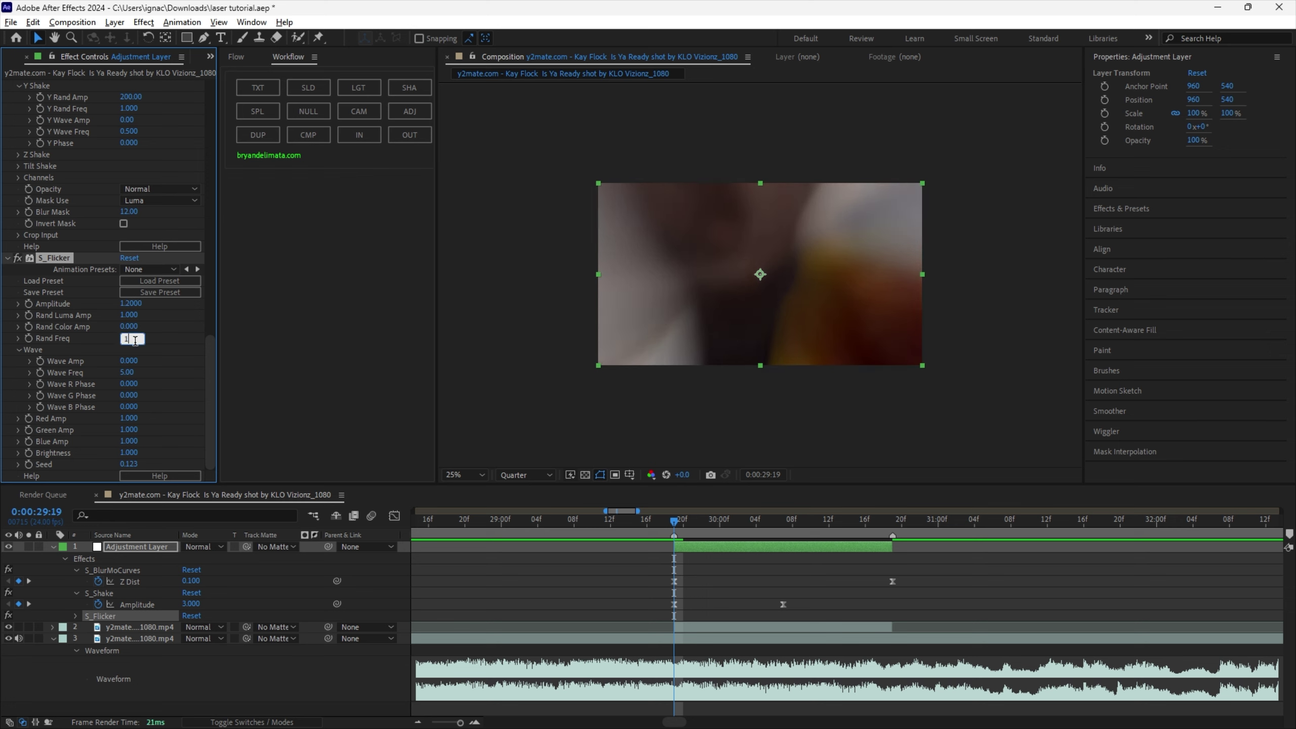
key("Return")
Step: Keyframe S_Flicker's Amplitude down to 0 at 0:00:30:19, the end of the adjustment layer, and preview the flicker
left_click_drag(686, 530, 892, 526)
left_click(131, 303)
type("0")
key("Return")
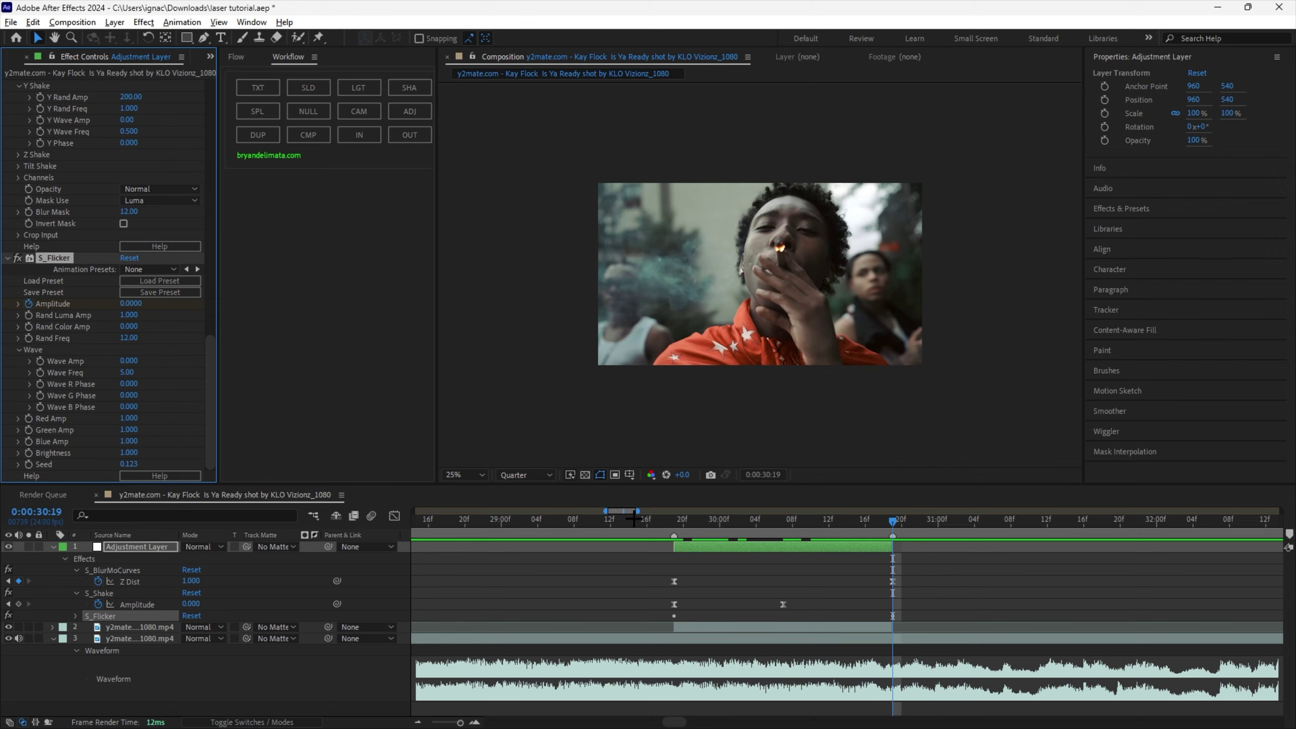
left_click(637, 519)
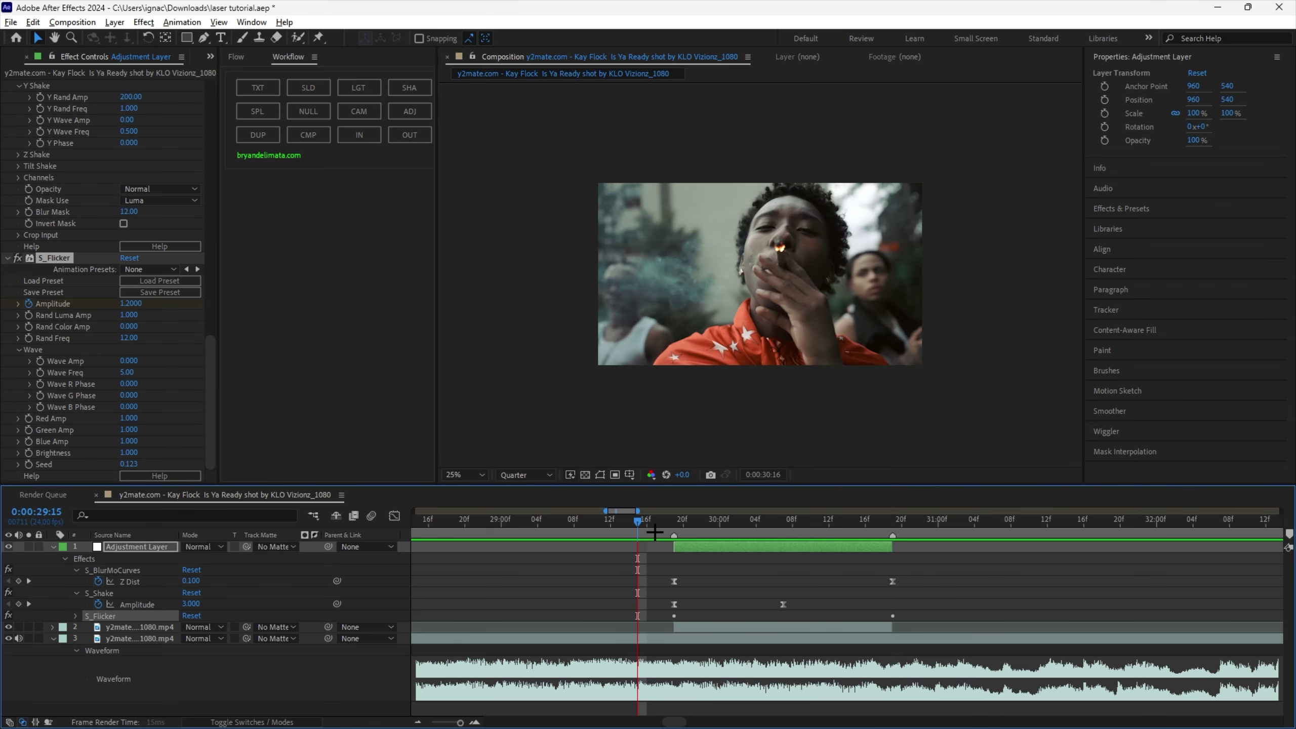
left_click(656, 531)
Step: Save the project and apply the BCC Lens Blur OBS effect to the adjustment layer at 0:00:29:19
left_click_drag(658, 528, 673, 528)
key("ctrl+s")
key("ctrl+space")
type("blur")
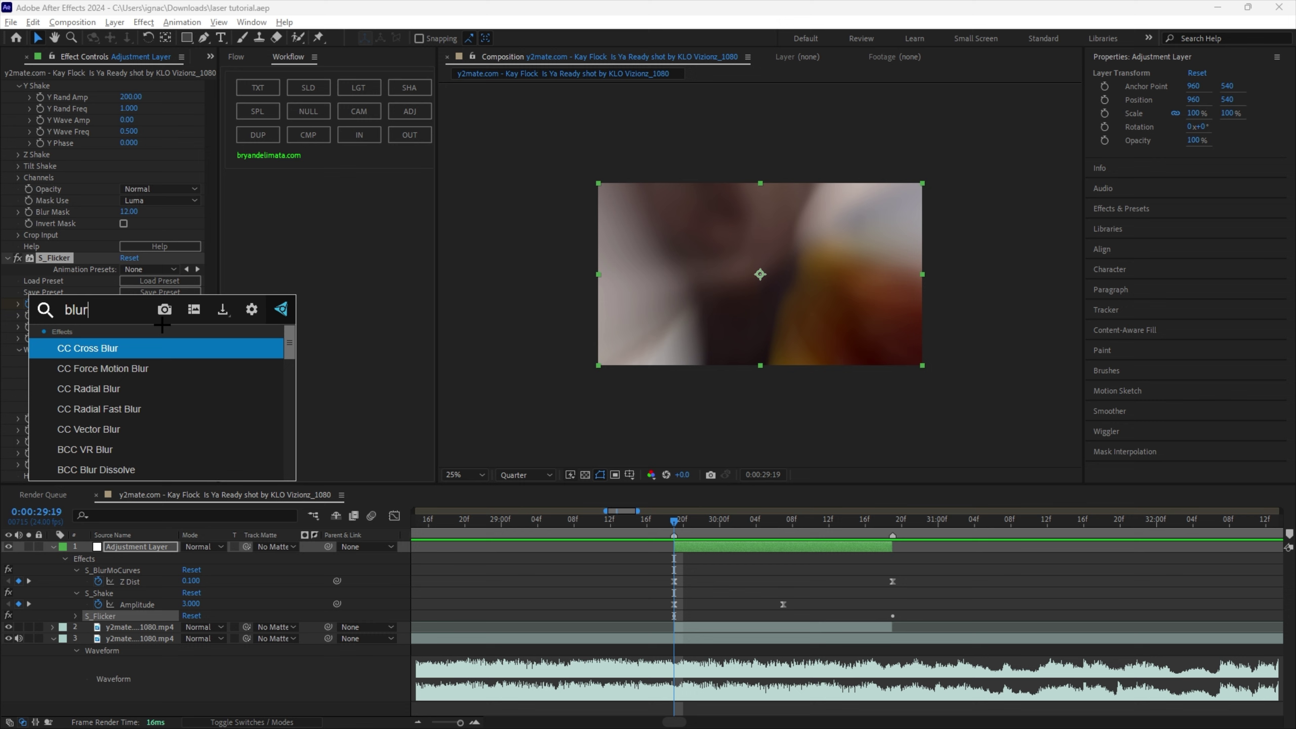
key("ctrl+a")
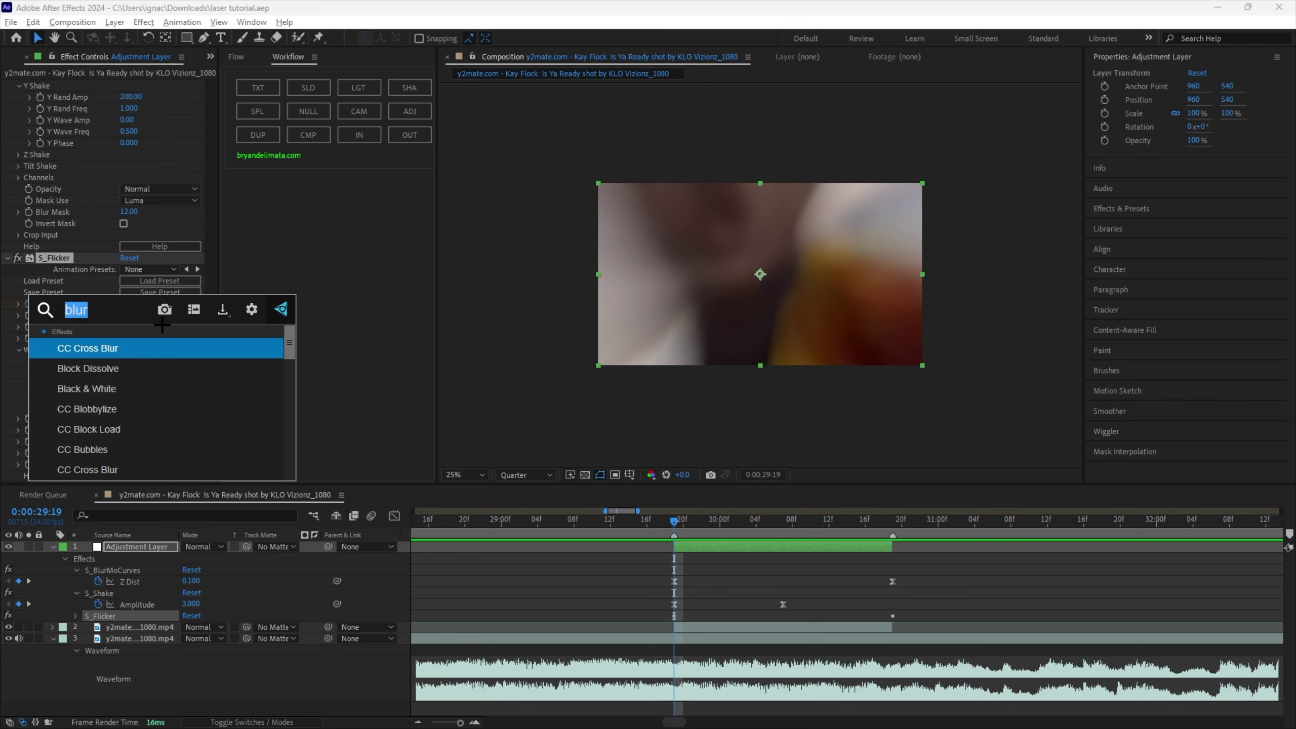
type("lens blu")
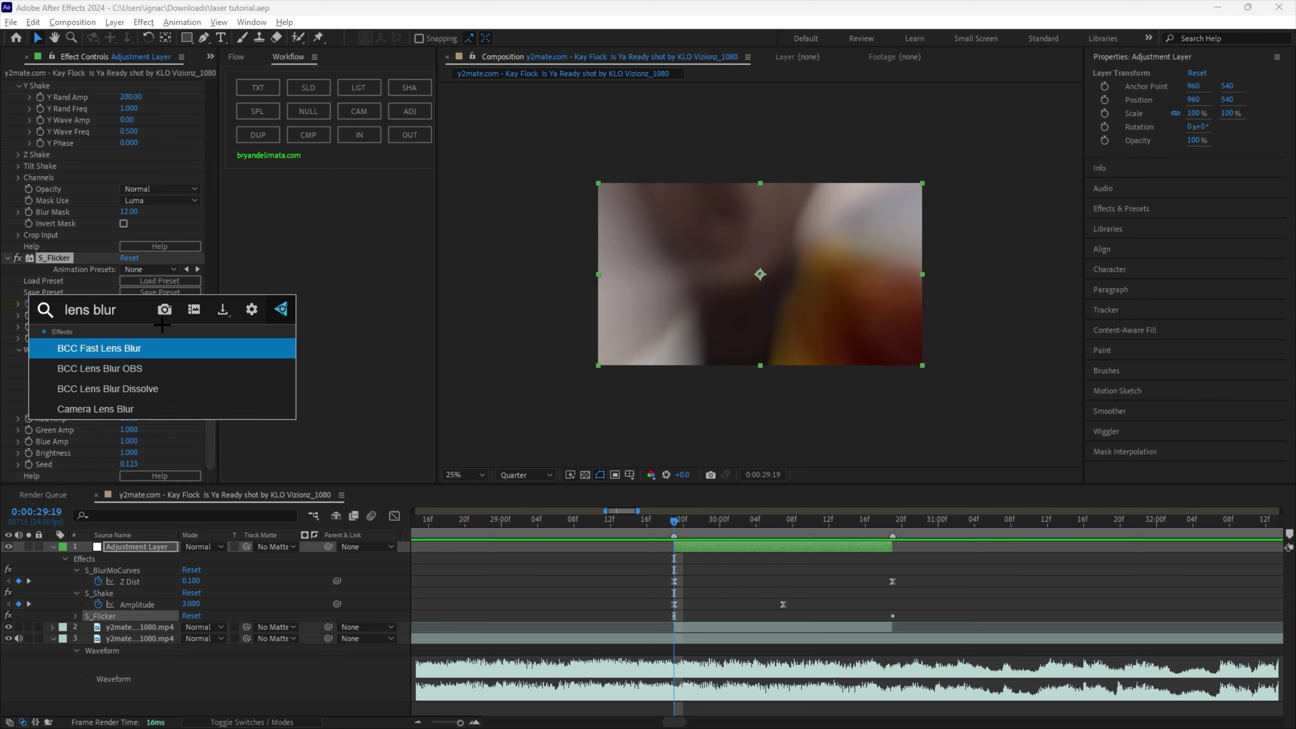
key("Down")
key("Up")
key("Return")
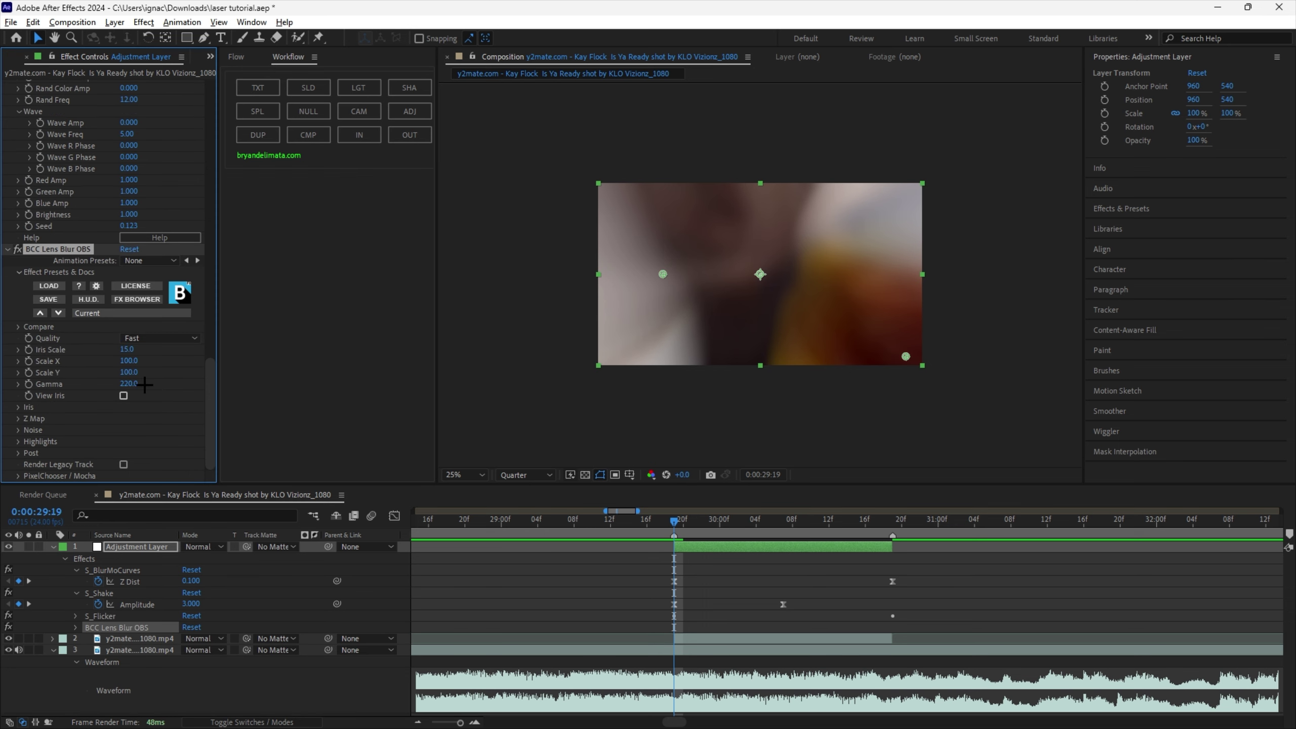
Step: Set the lens blur's Quality to Normal and Gamma to 1000, and keyframe Iris Scale from 15 at 0:00:29:19 to 0 at 0:00:30:19
left_click(158, 338)
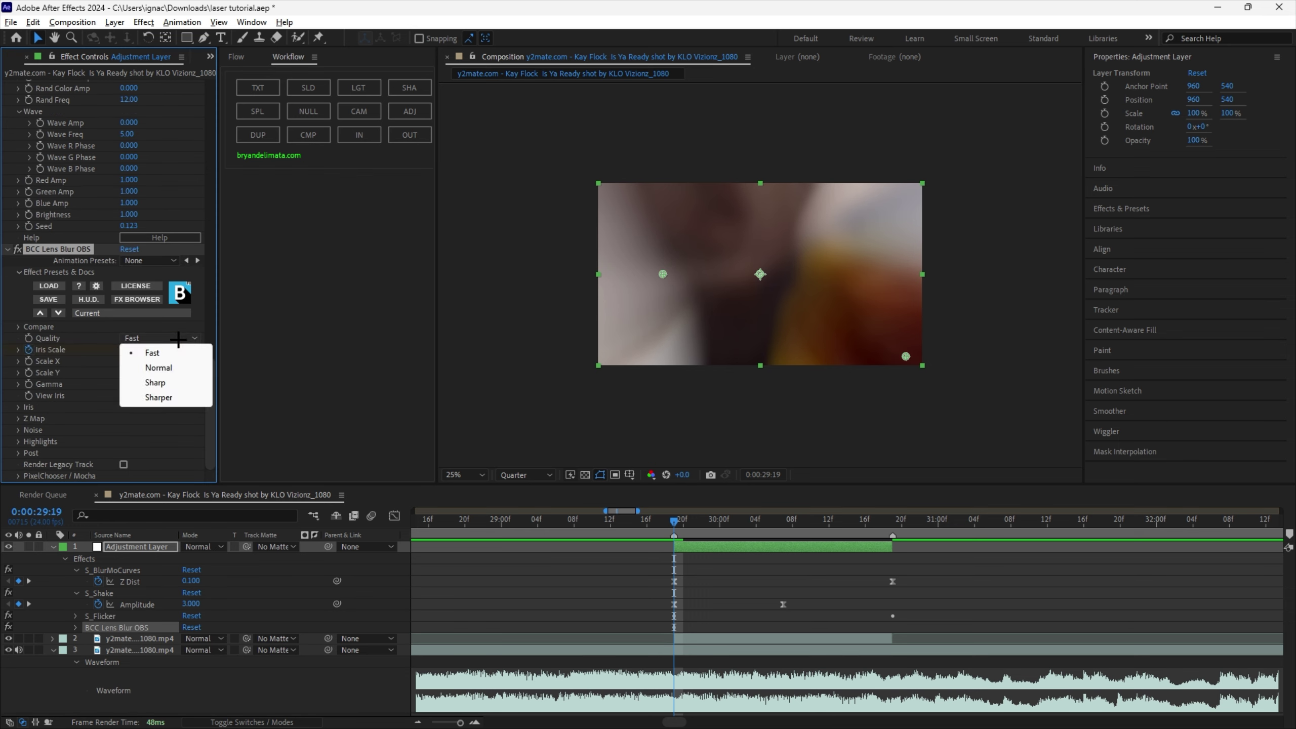
left_click(134, 365)
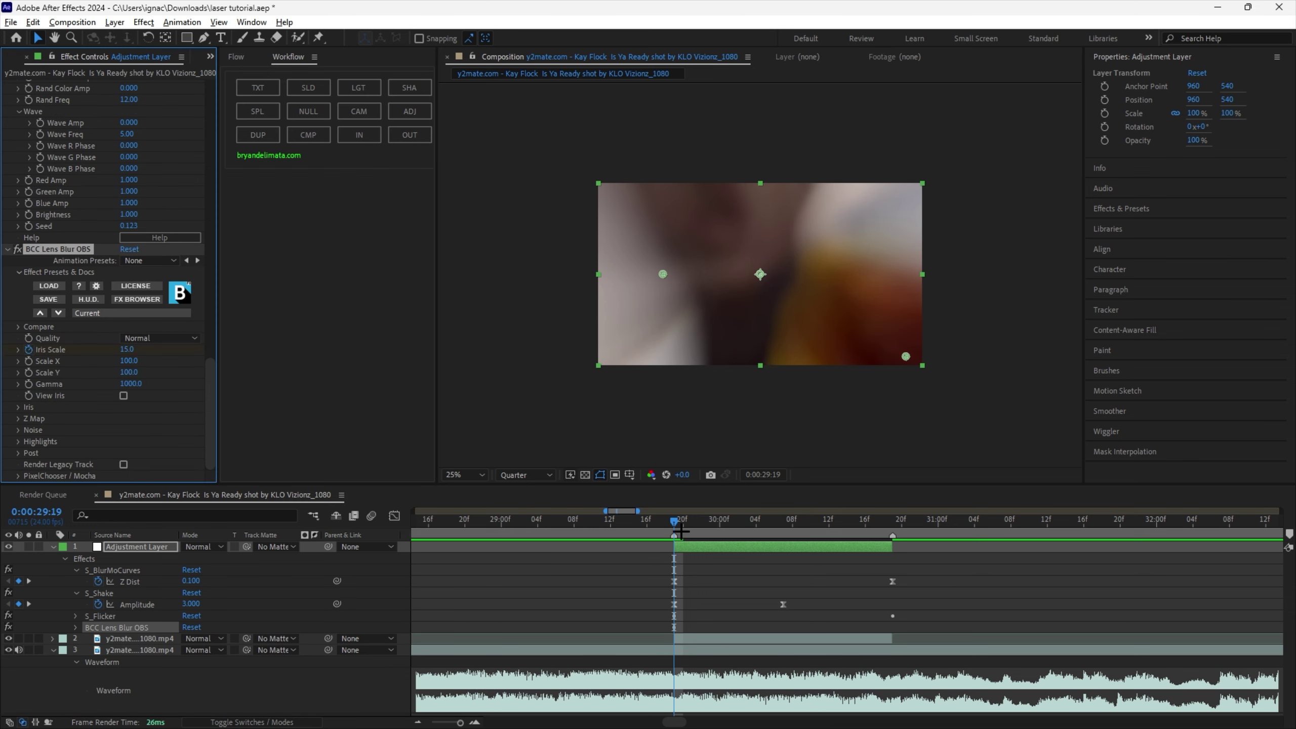
key("space")
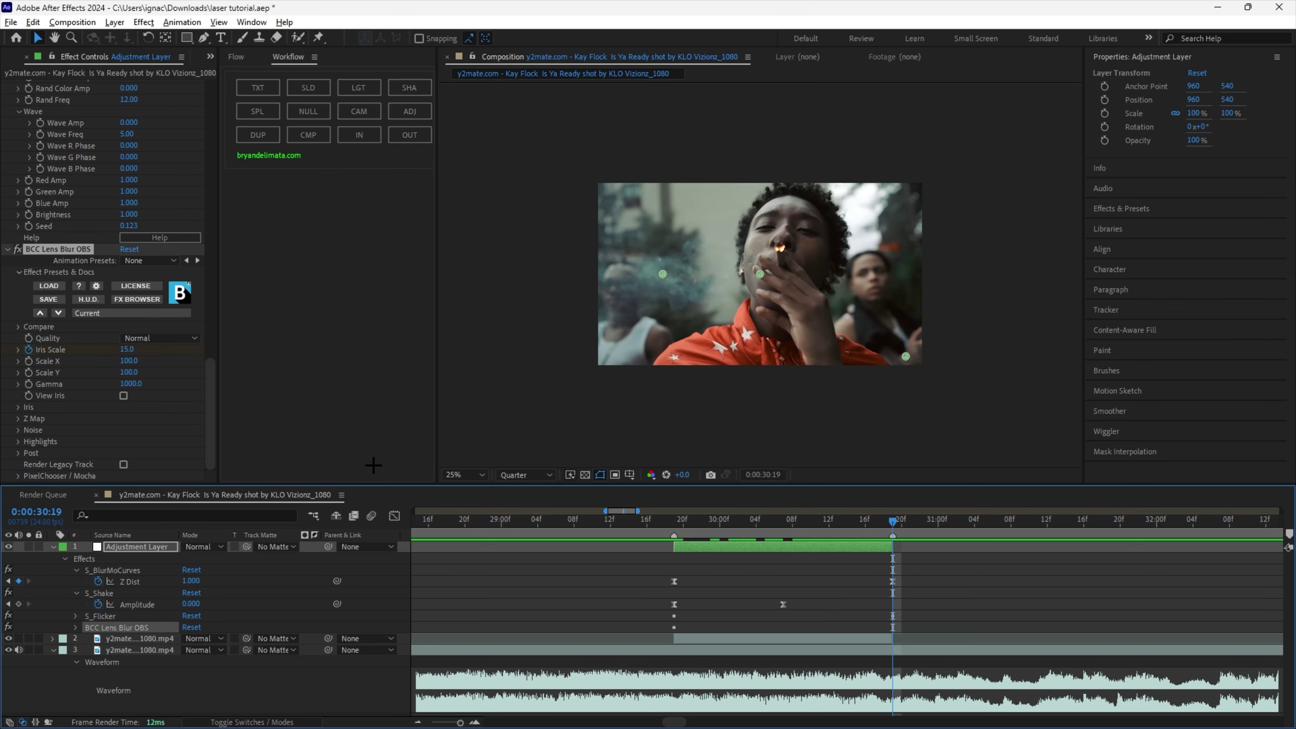
left_click(126, 350)
type("0")
key("Return")
Step: Convert both Iris Scale keyframes to Bezier, shape a curve that falls steeply and levels out, and play back the effect from 0:00:29:19
key("u")
key("u")
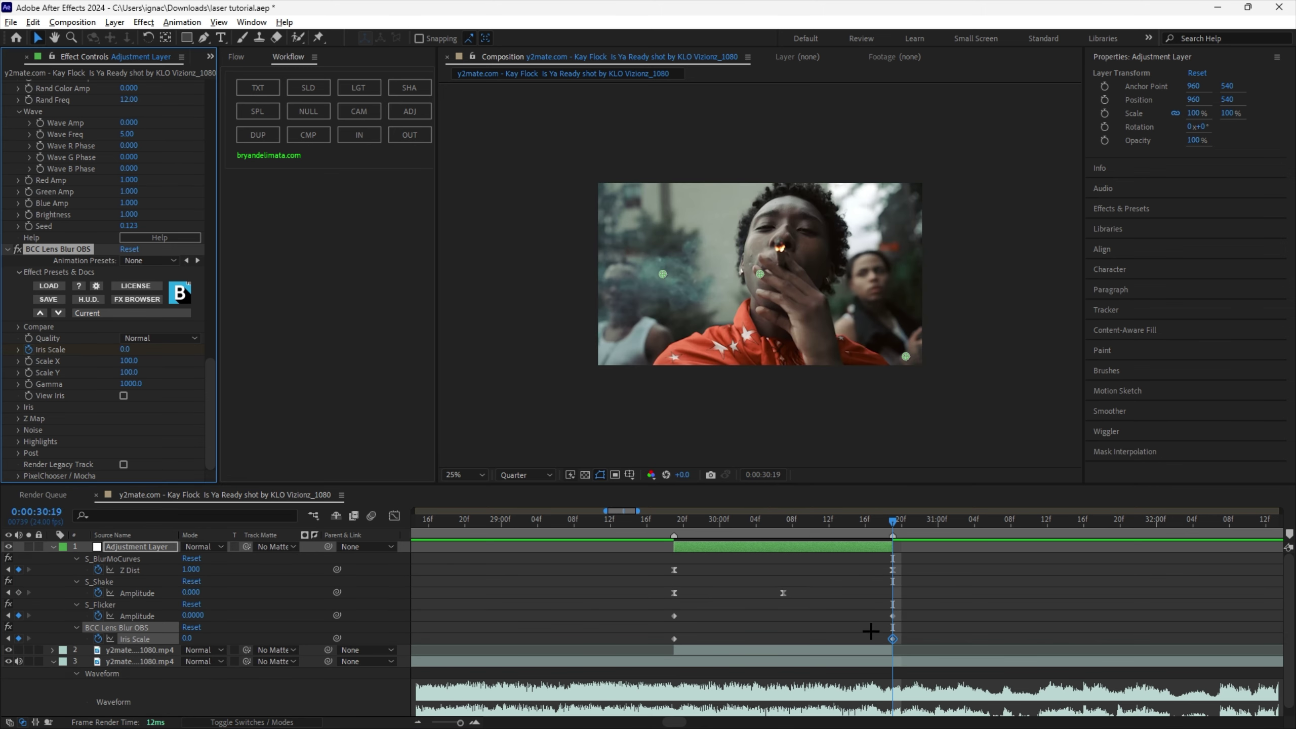
left_click(395, 515)
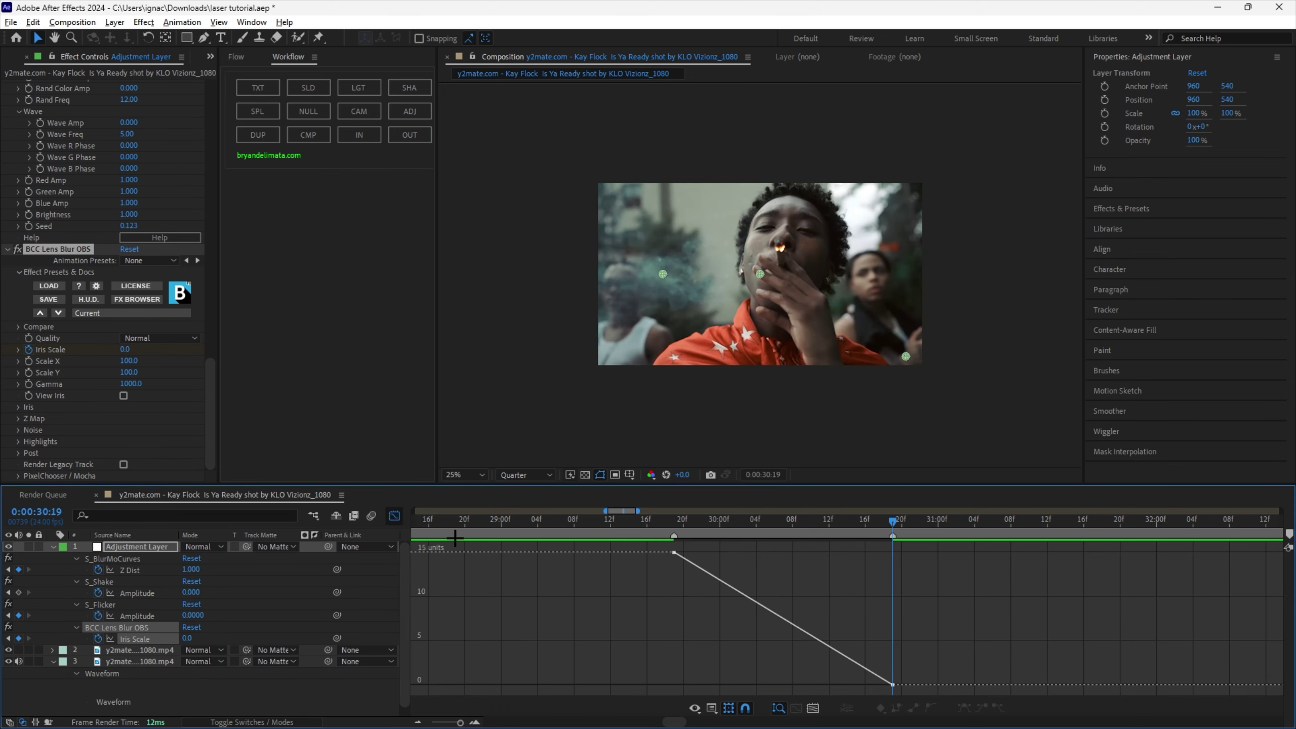
left_click(808, 631)
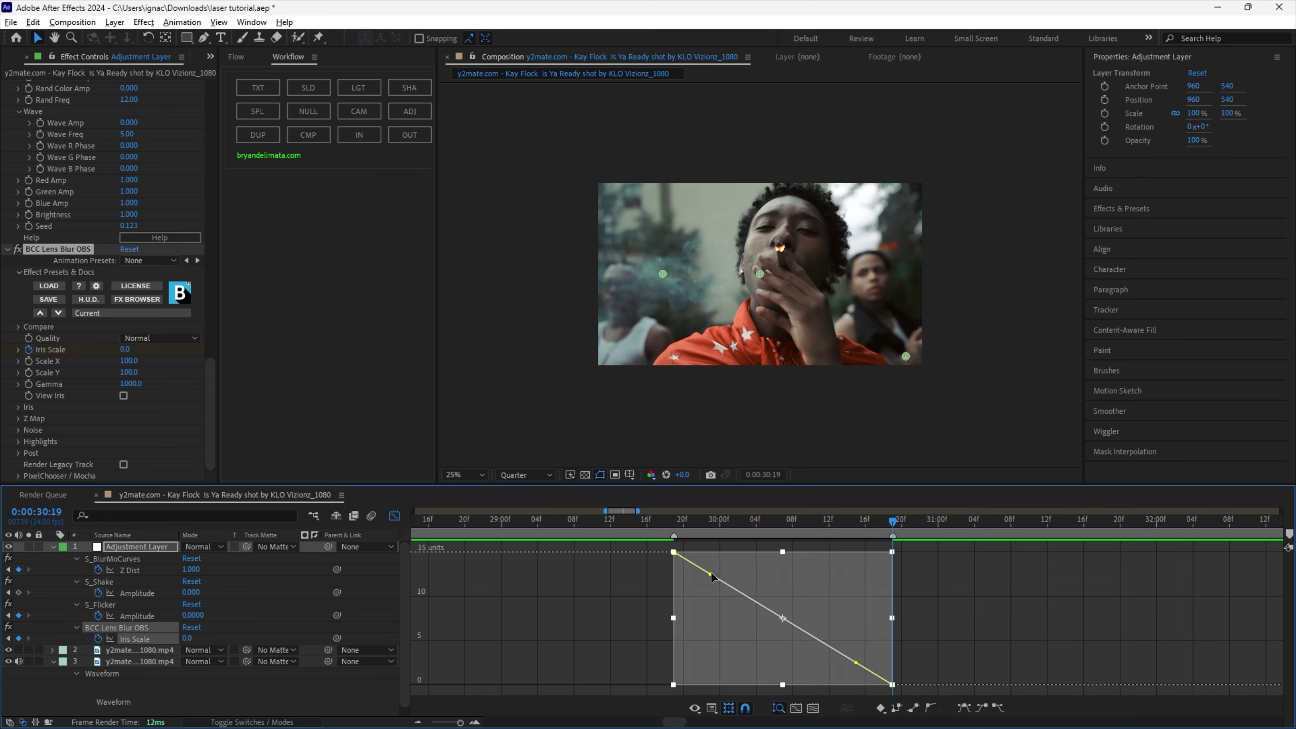
left_click_drag(746, 597, 671, 611)
left_click_drag(856, 663, 774, 675)
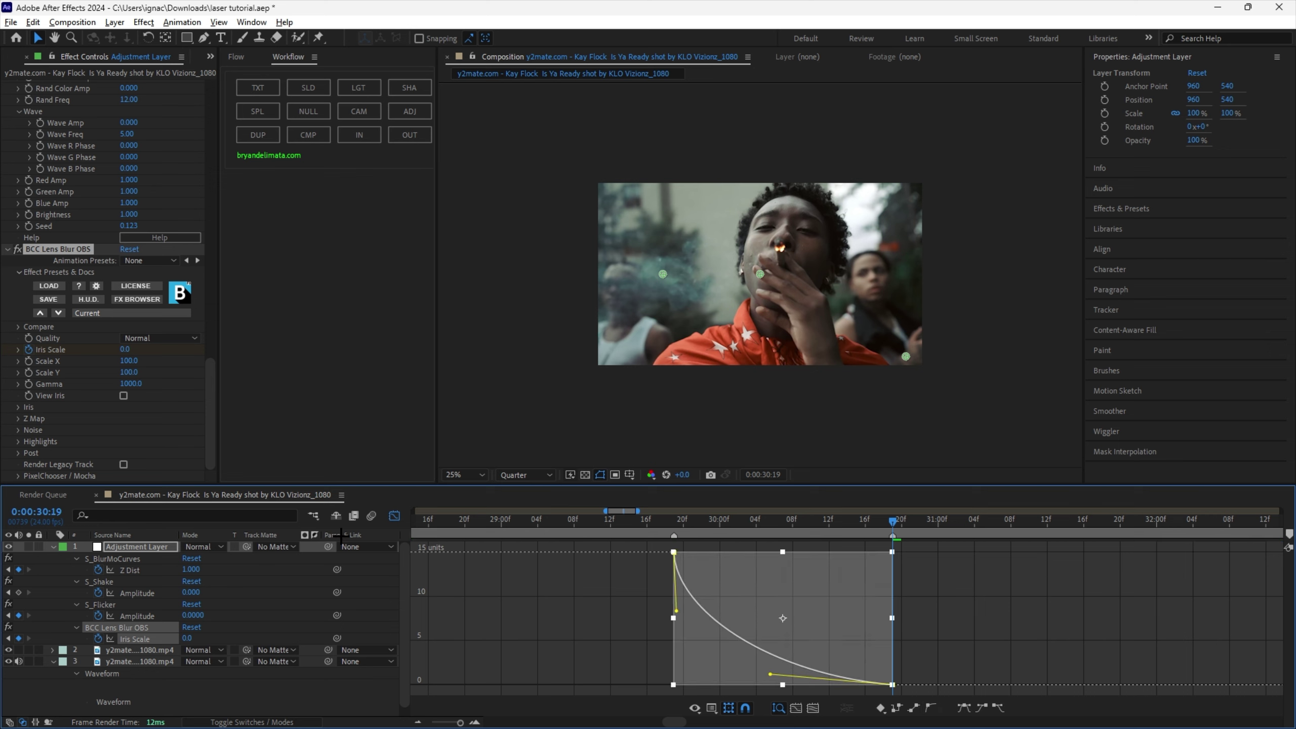
left_click(394, 515)
left_click_drag(786, 526, 671, 533)
key("space")
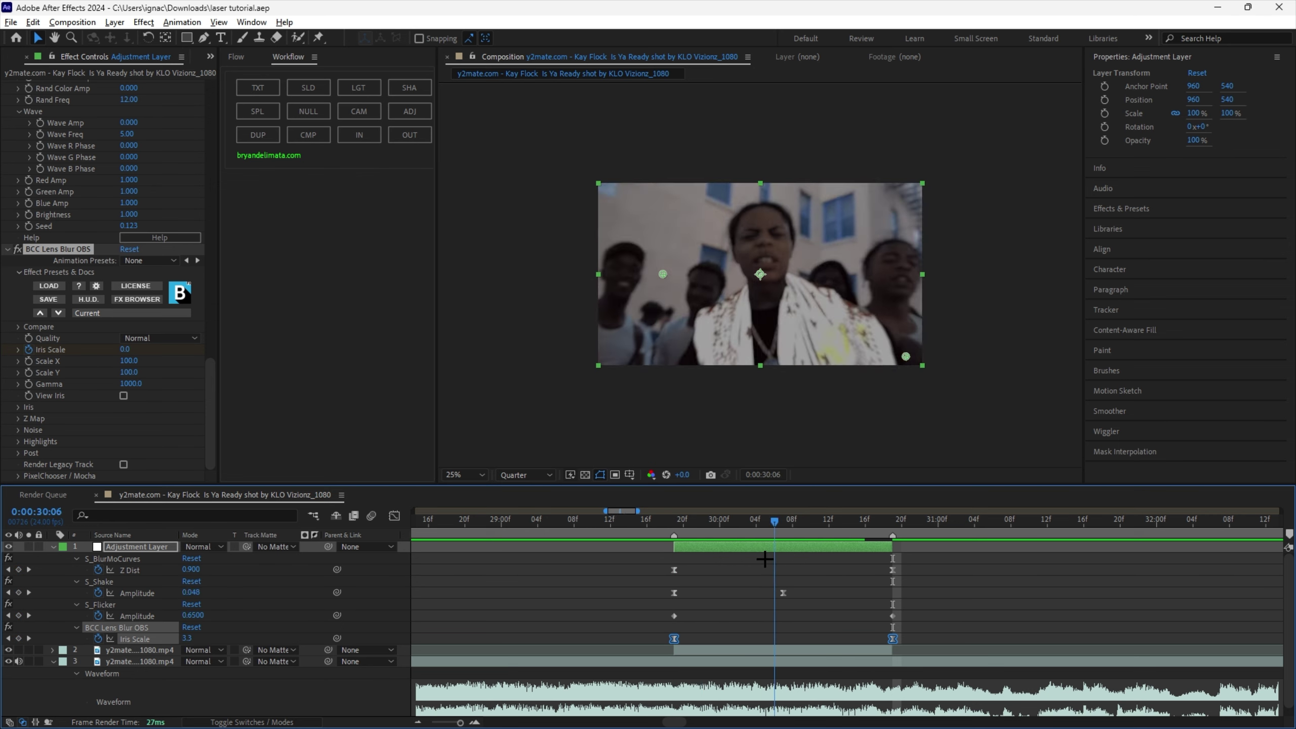
Step: Apply S_HueSatBright to the adjustment layer and keyframe Saturation from 0 at 0:00:29:19 to 1 at 0:00:30:19
key("ctrl+space")
type("huesat")
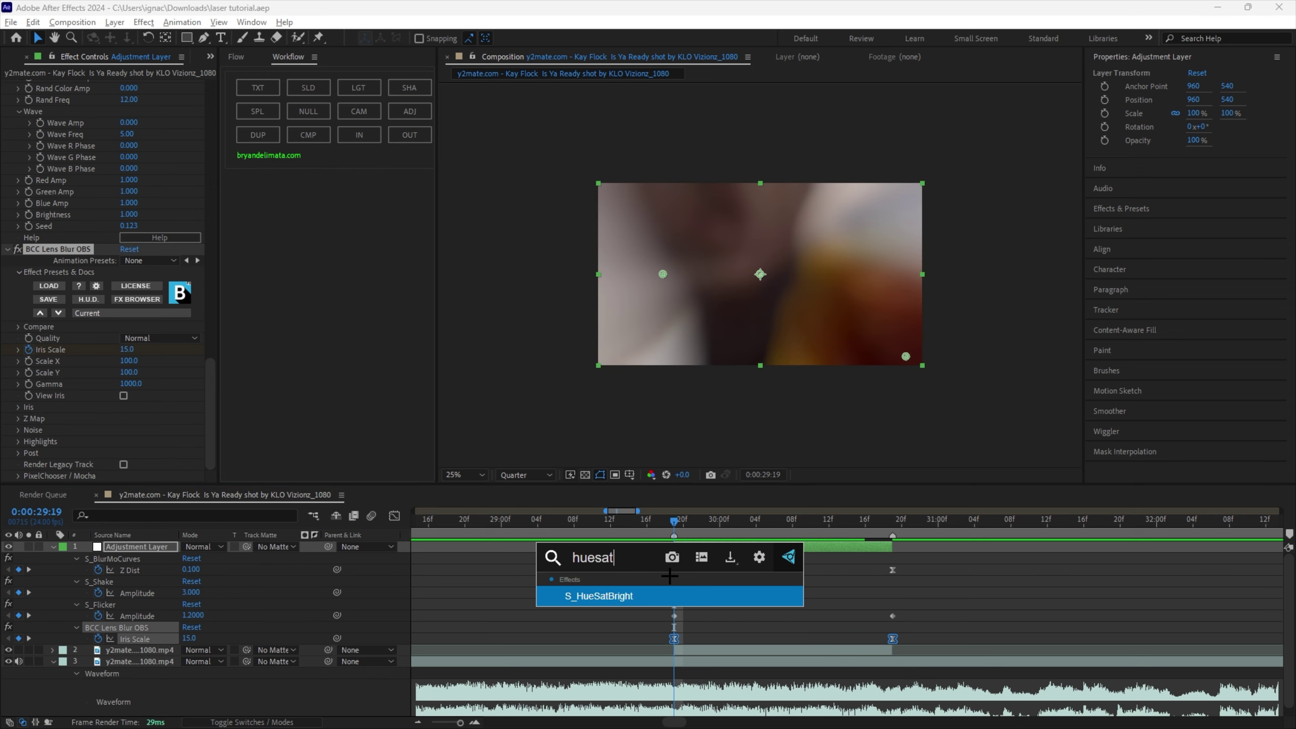
key("Return")
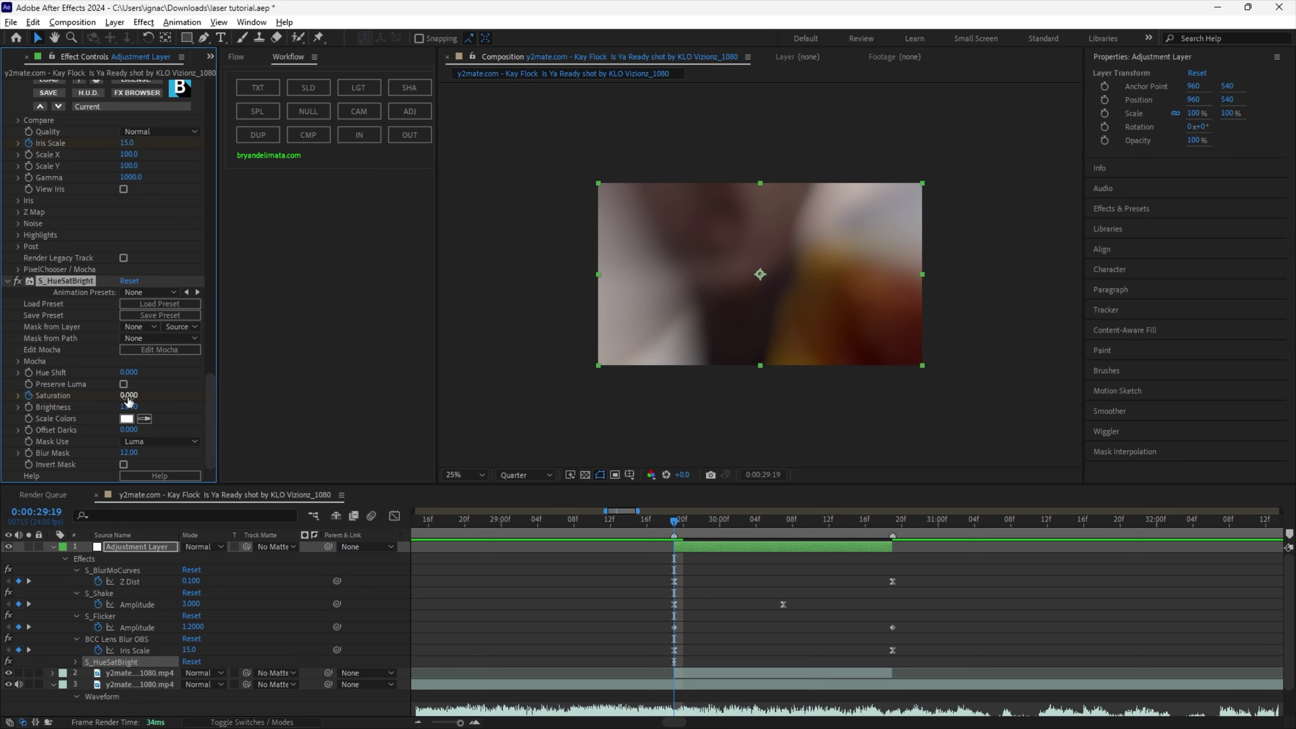
left_click_drag(688, 519, 892, 520)
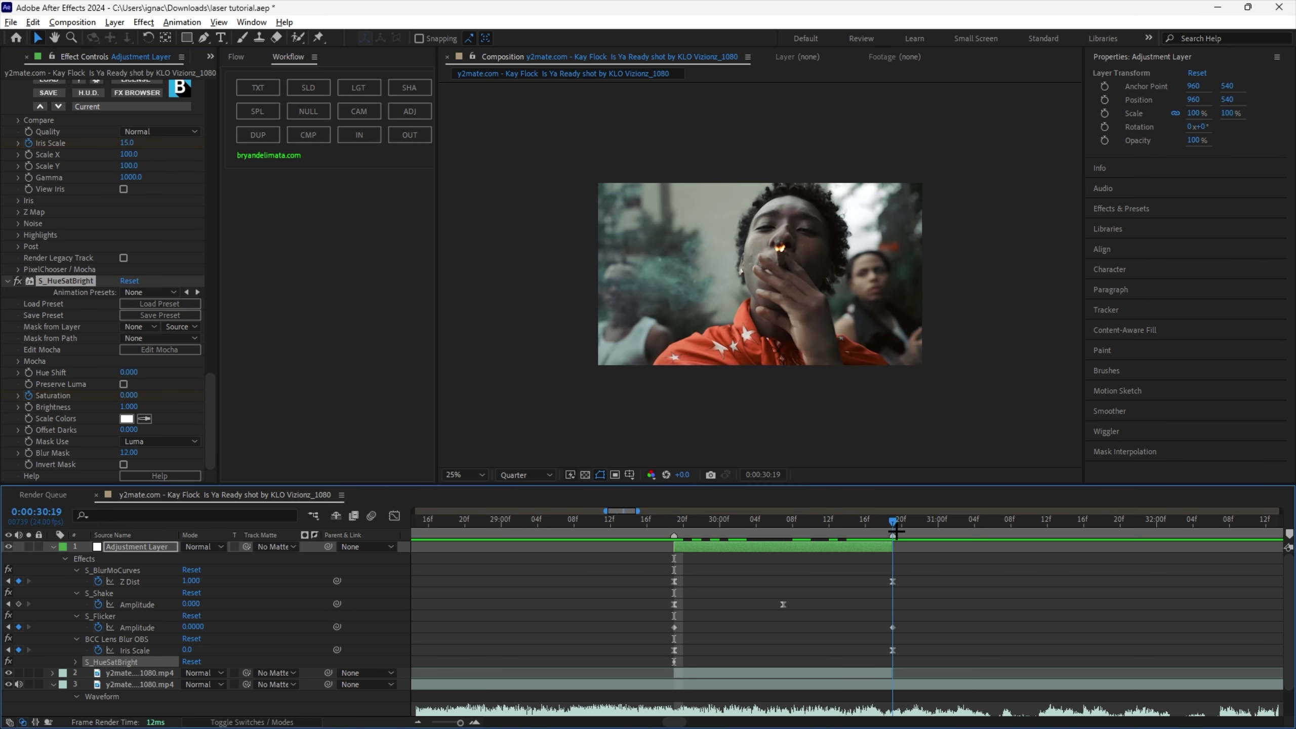
left_click(128, 396)
type("1")
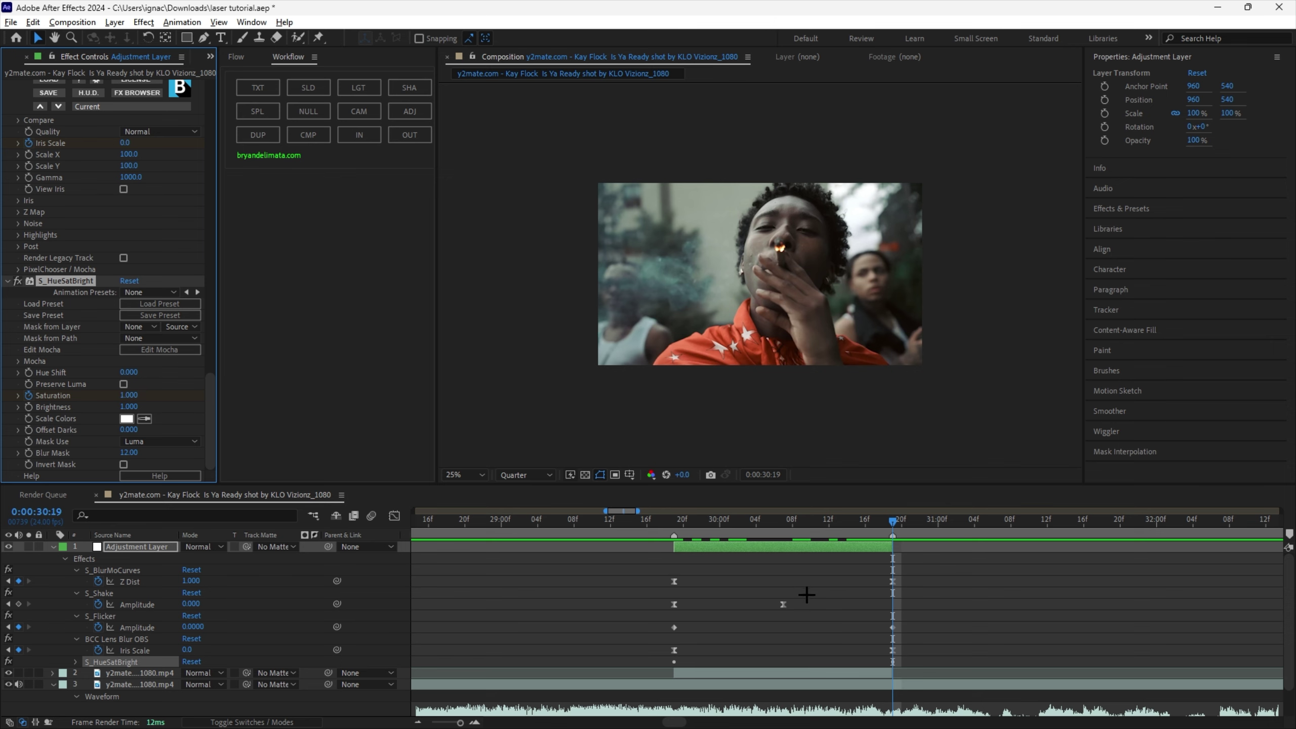
Step: Shape the Saturation keyframes into a curve that rises very steeply and levels out, and preview the effect
type("uu")
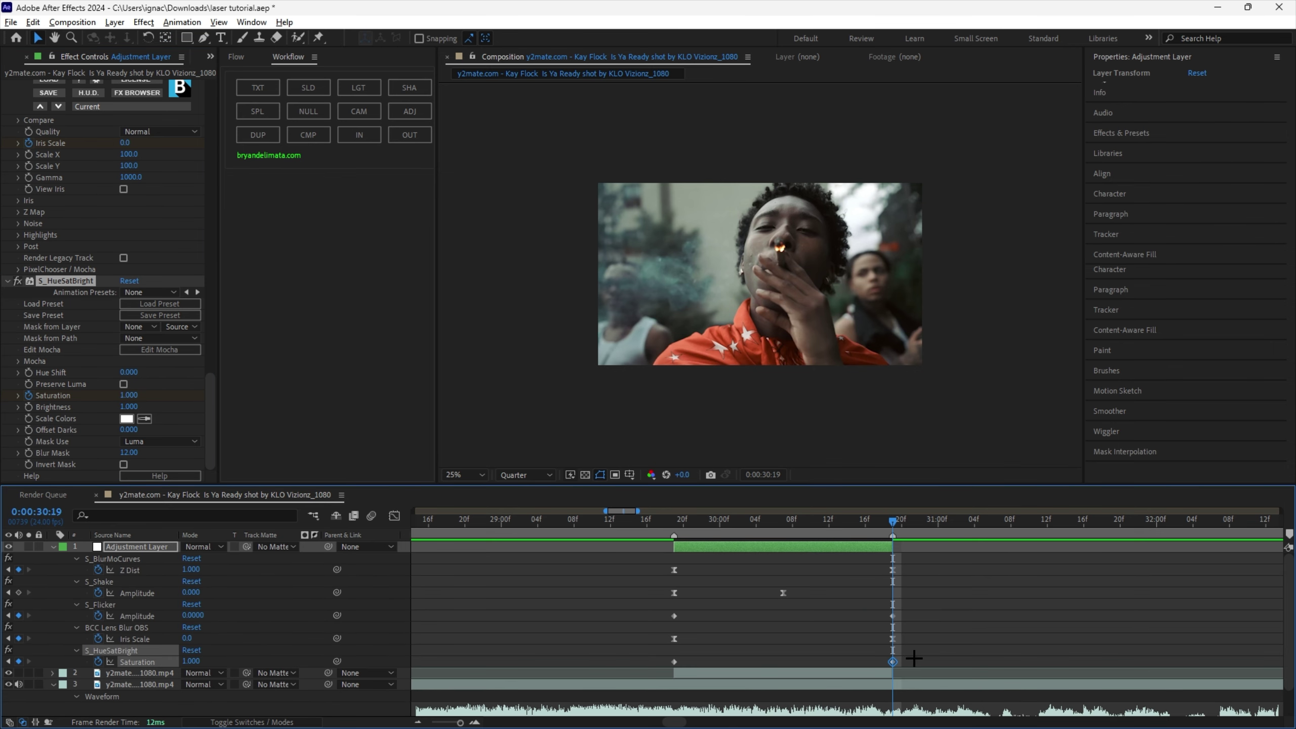
left_click(393, 516)
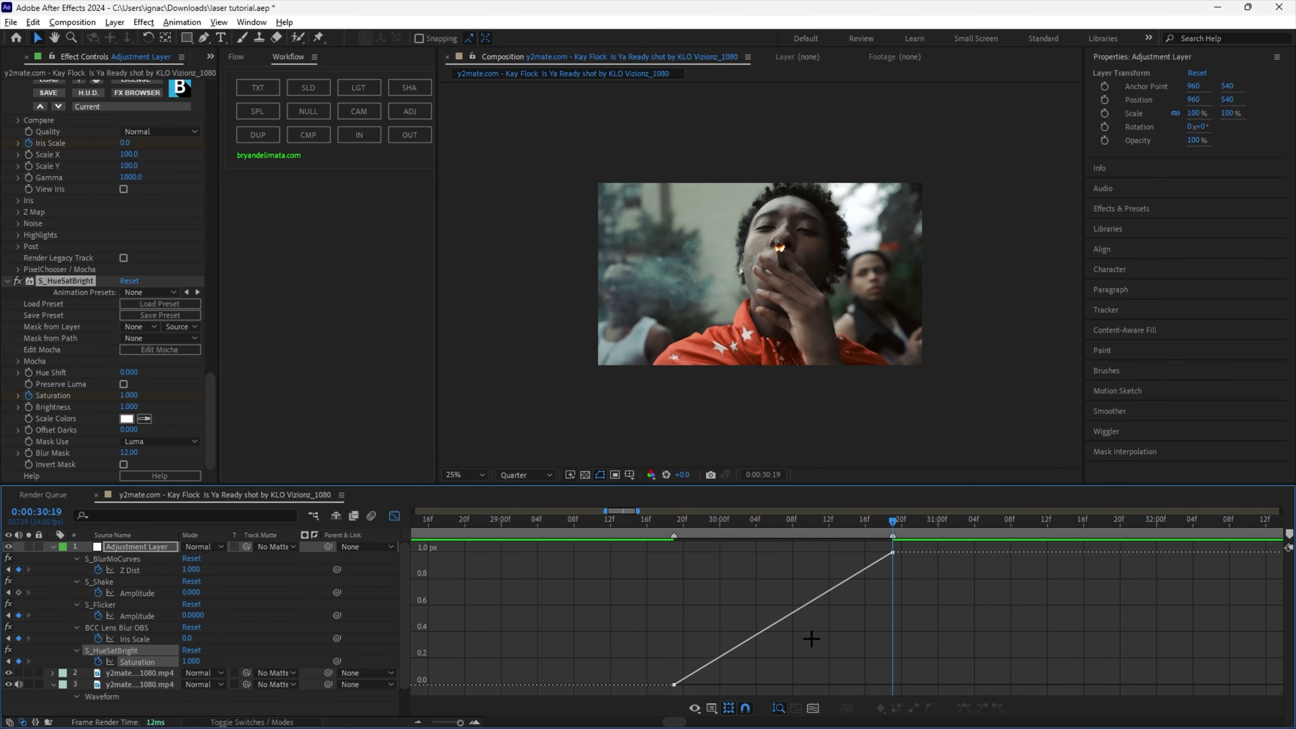
left_click(791, 614)
left_click_drag(712, 665, 658, 606)
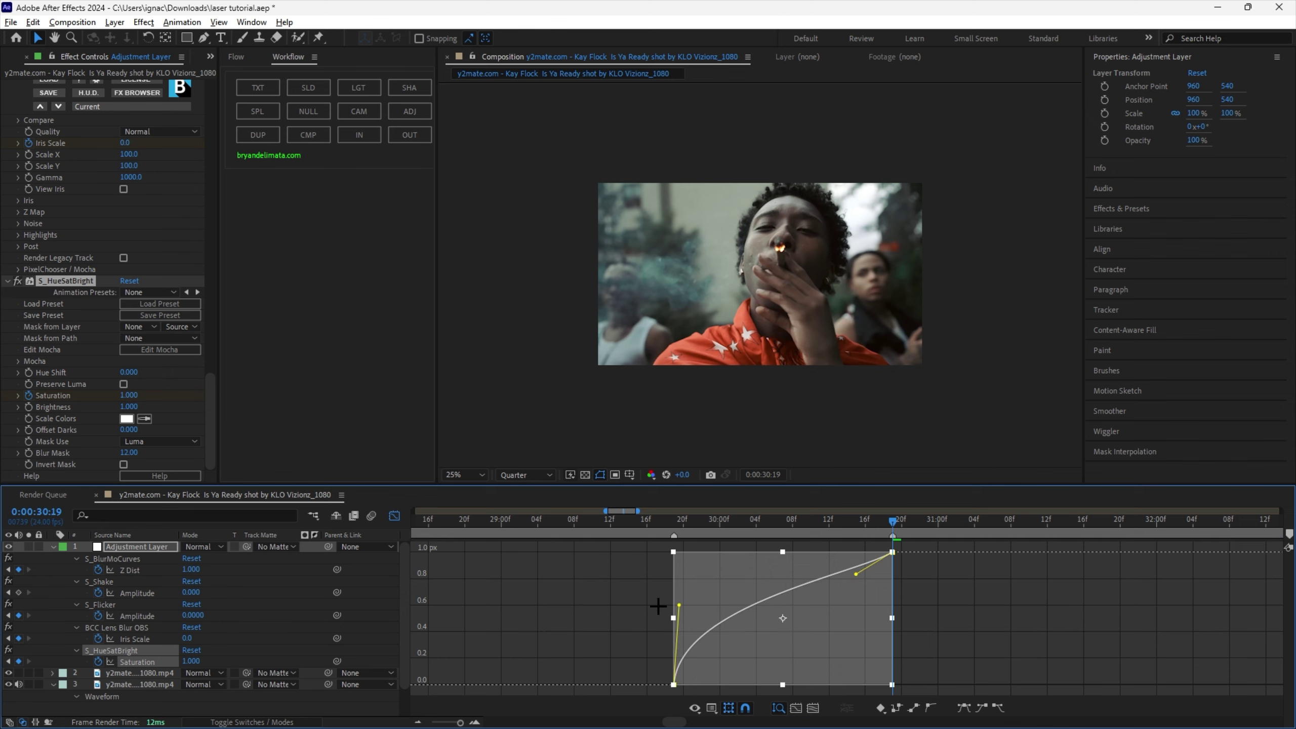
left_click_drag(856, 574, 740, 557)
key("shift+F3")
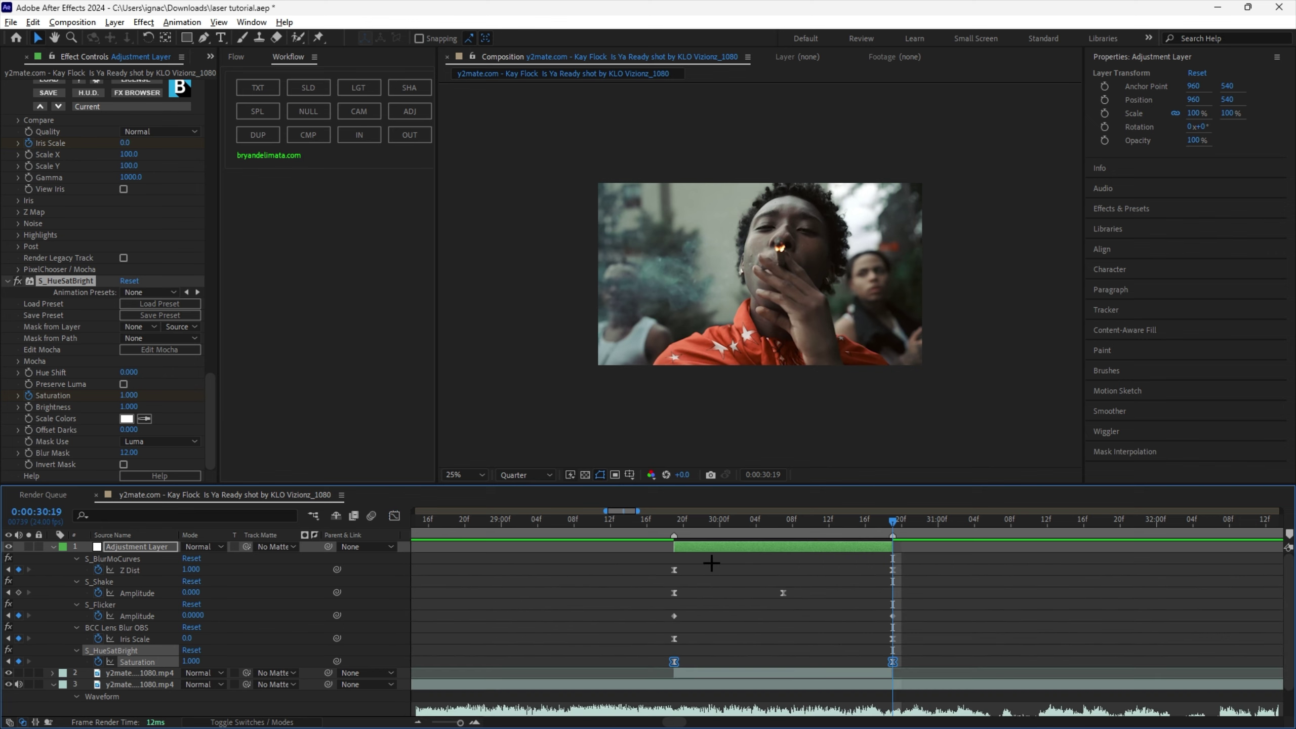
key("space")
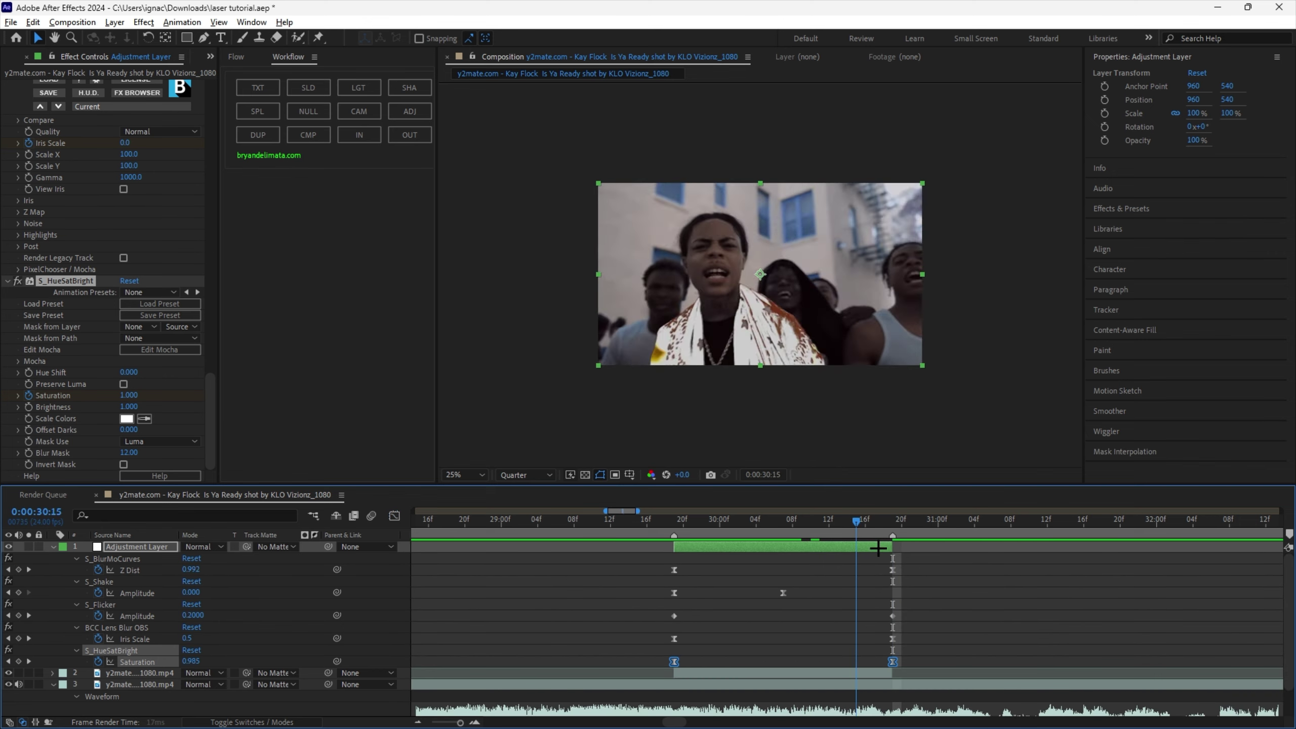
Step: Soften the start of the Saturation curve by slanting the first keyframe's handle so it rises less abruptly
key("shift+F3")
left_click(676, 618)
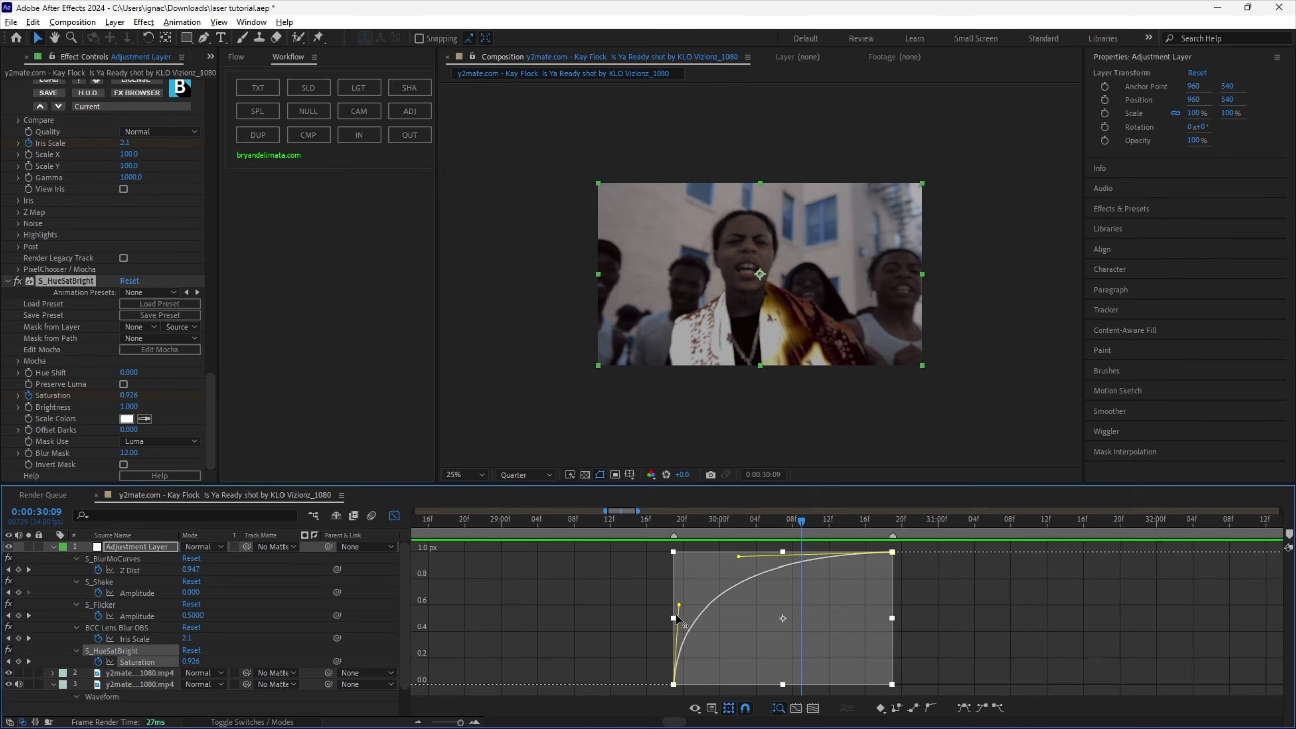
left_click_drag(677, 607, 717, 588)
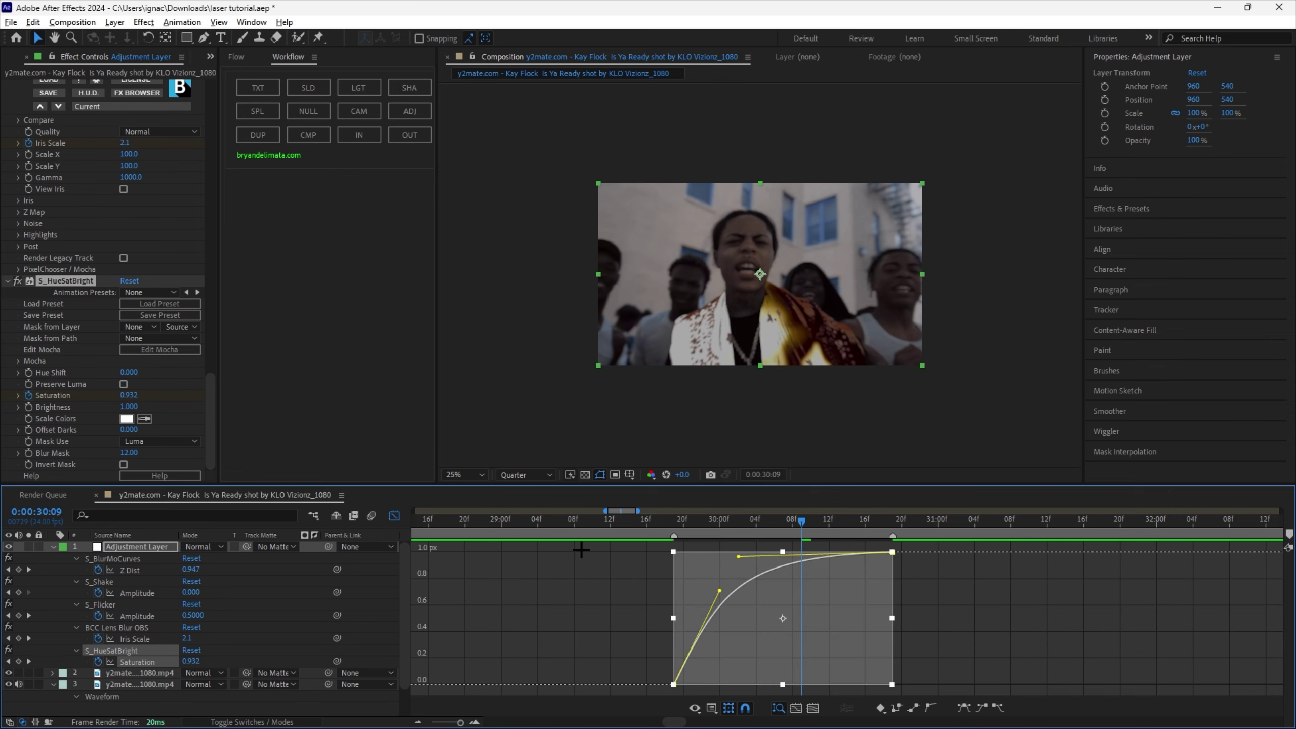
left_click(394, 515)
Step: Play back the effect from just before the adjustment layer, save the project and return to 0:00:29:19
left_click(618, 520)
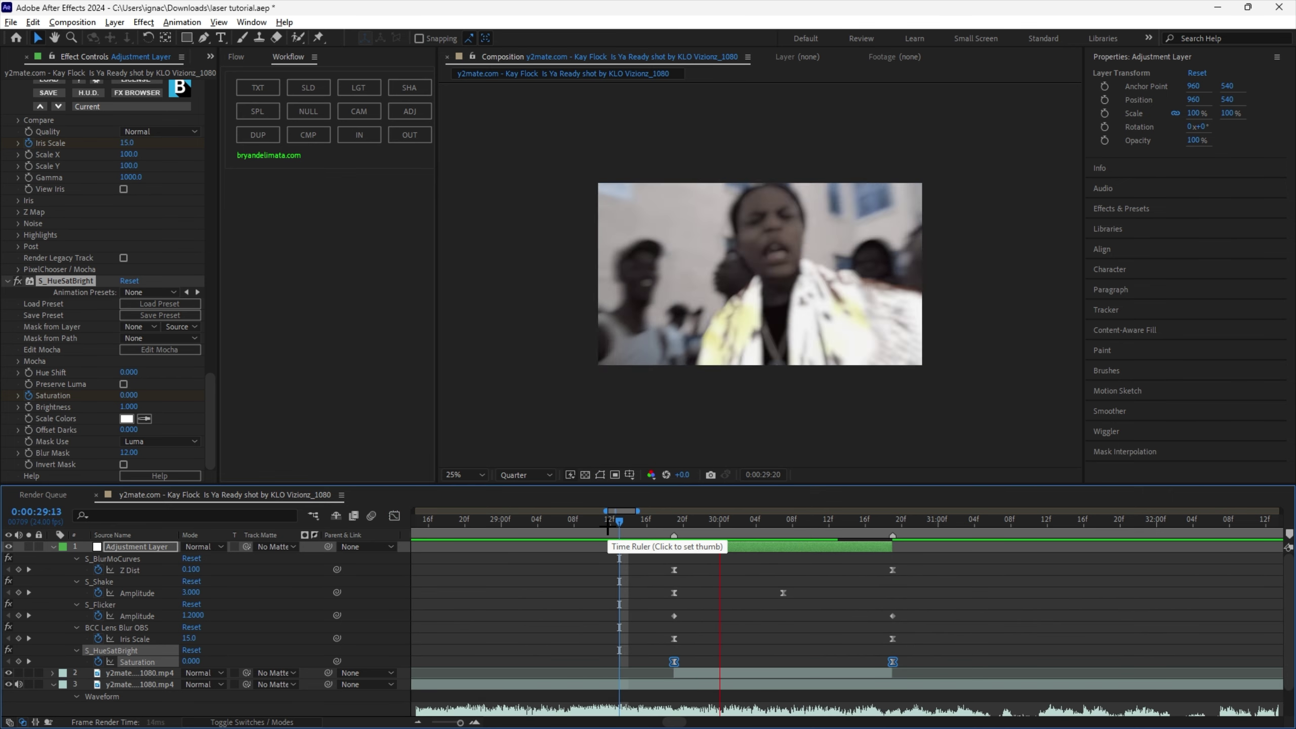
left_click(611, 526)
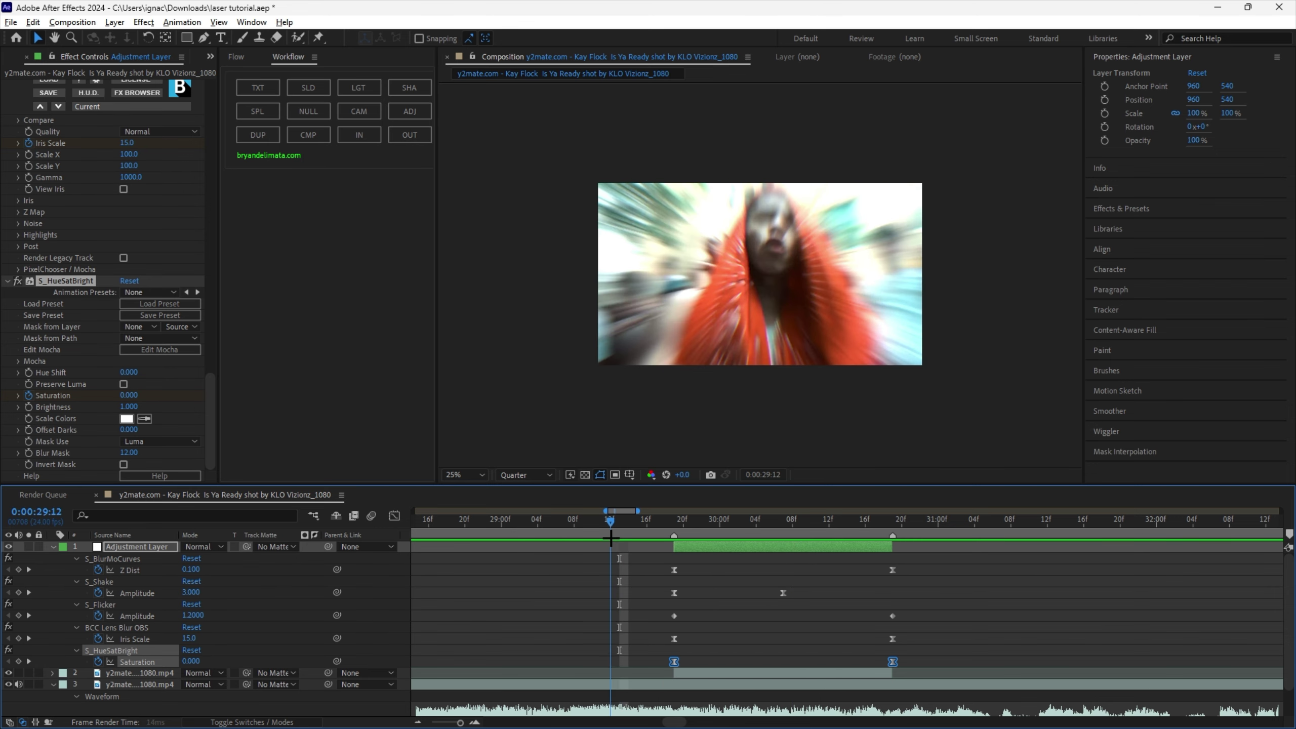
left_click(628, 526)
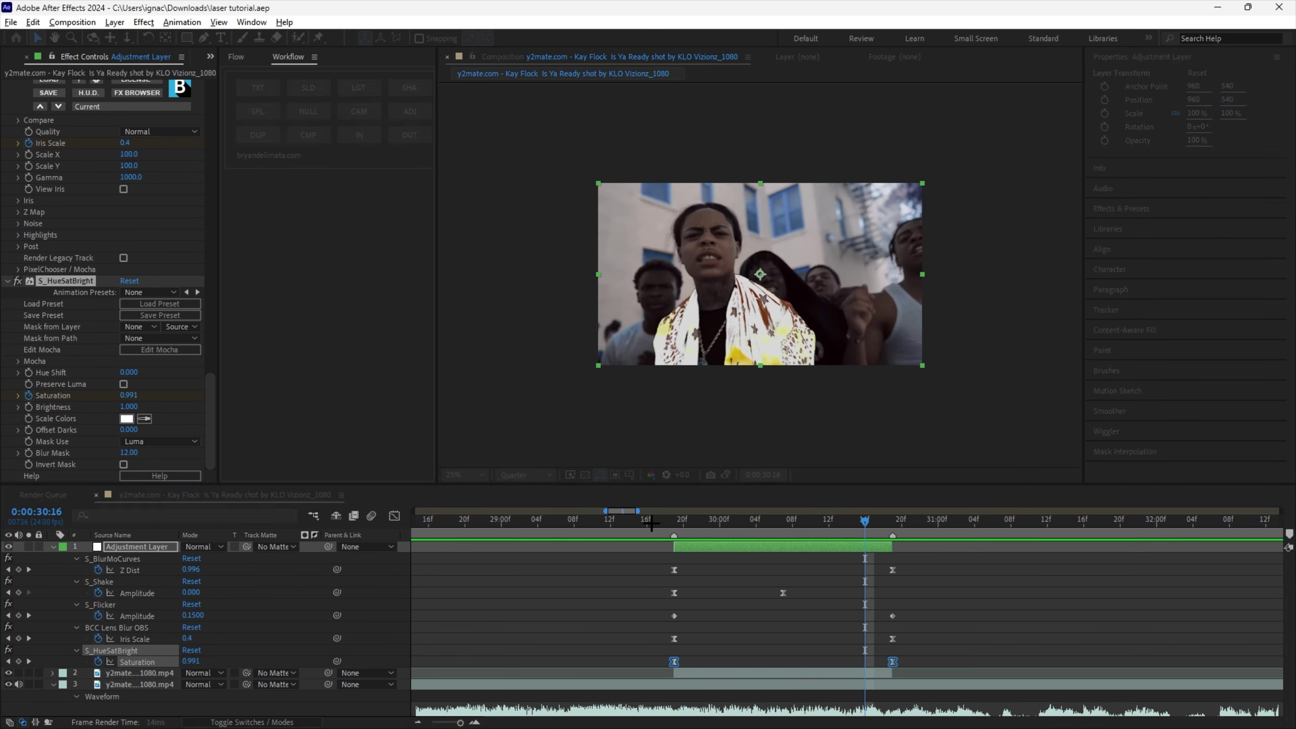
left_click(747, 526)
left_click_drag(747, 526, 673, 526)
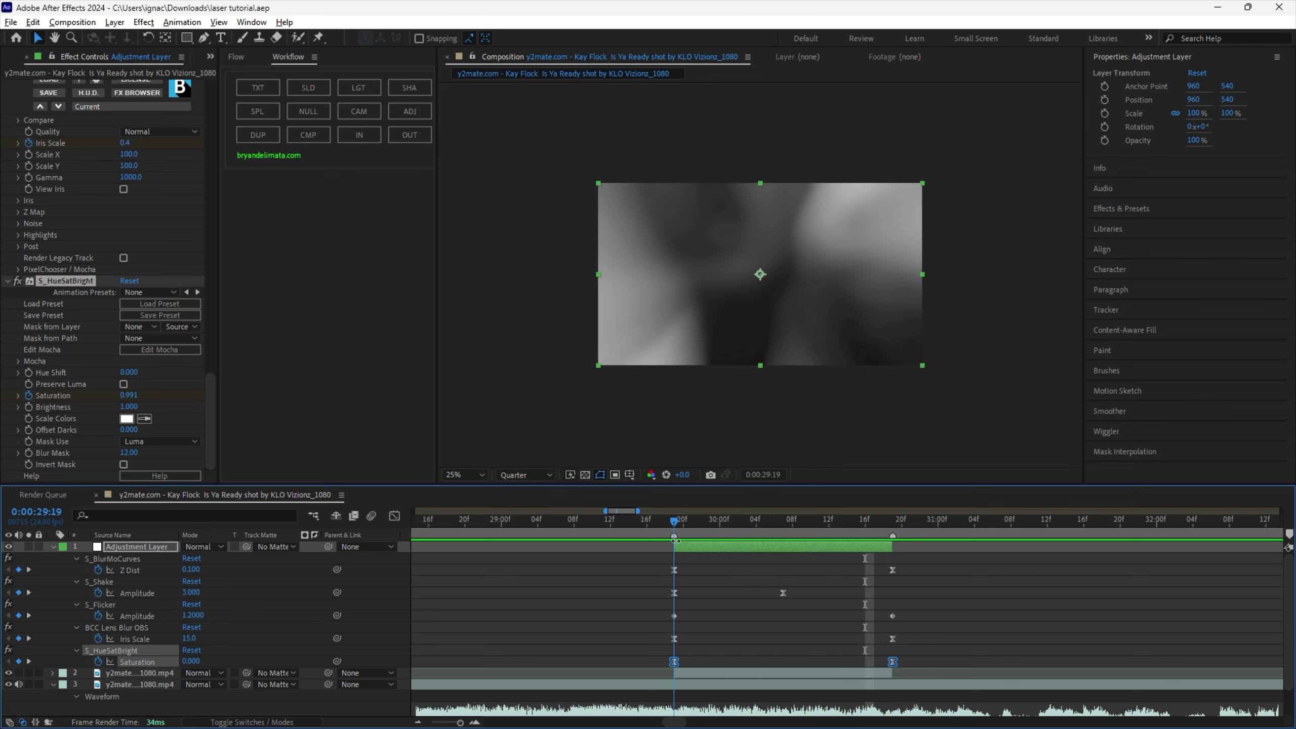
Step: Collapse the adjustment layer and place Laser_DOF_Perspective_Medium.mov and the night-vision WAV directly below it, both starting at 0:00:29:19
left_click(52, 546)
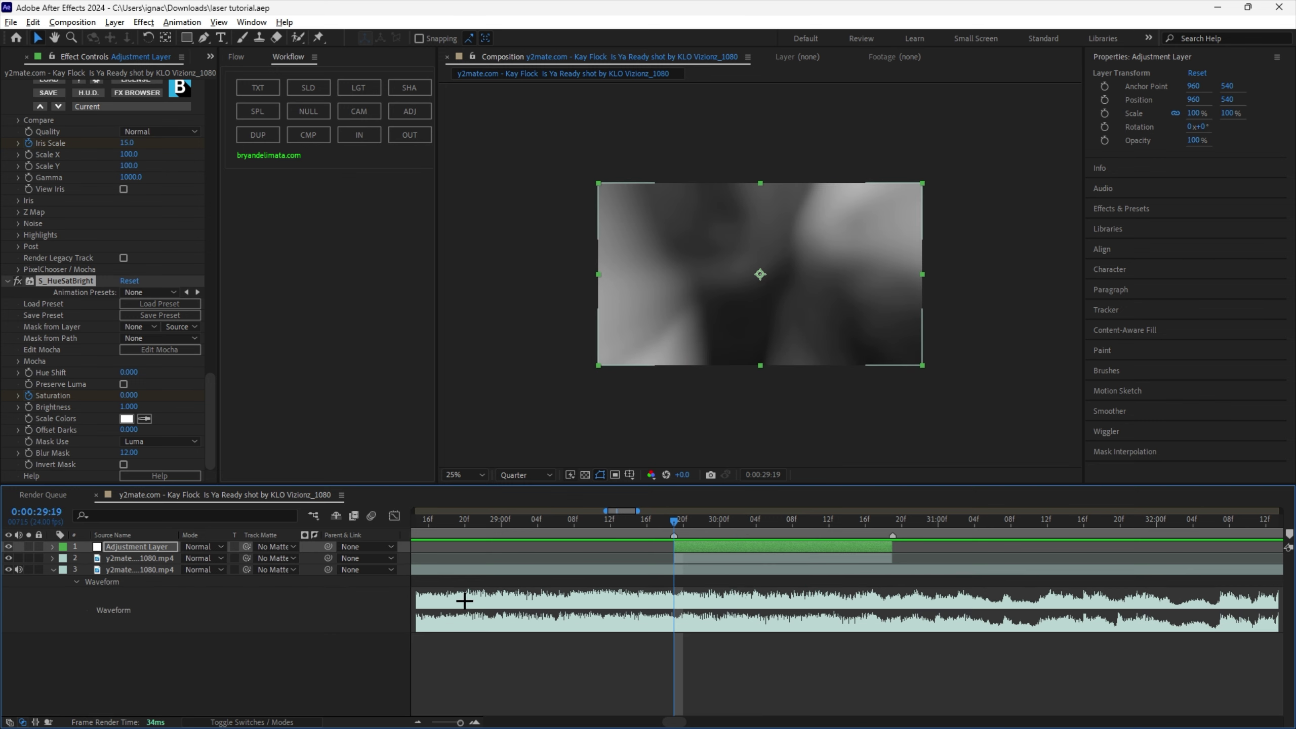
left_click(703, 557)
key("ctrl+0")
left_click_drag(69, 184, 689, 556)
left_click(76, 191, "ctrl")
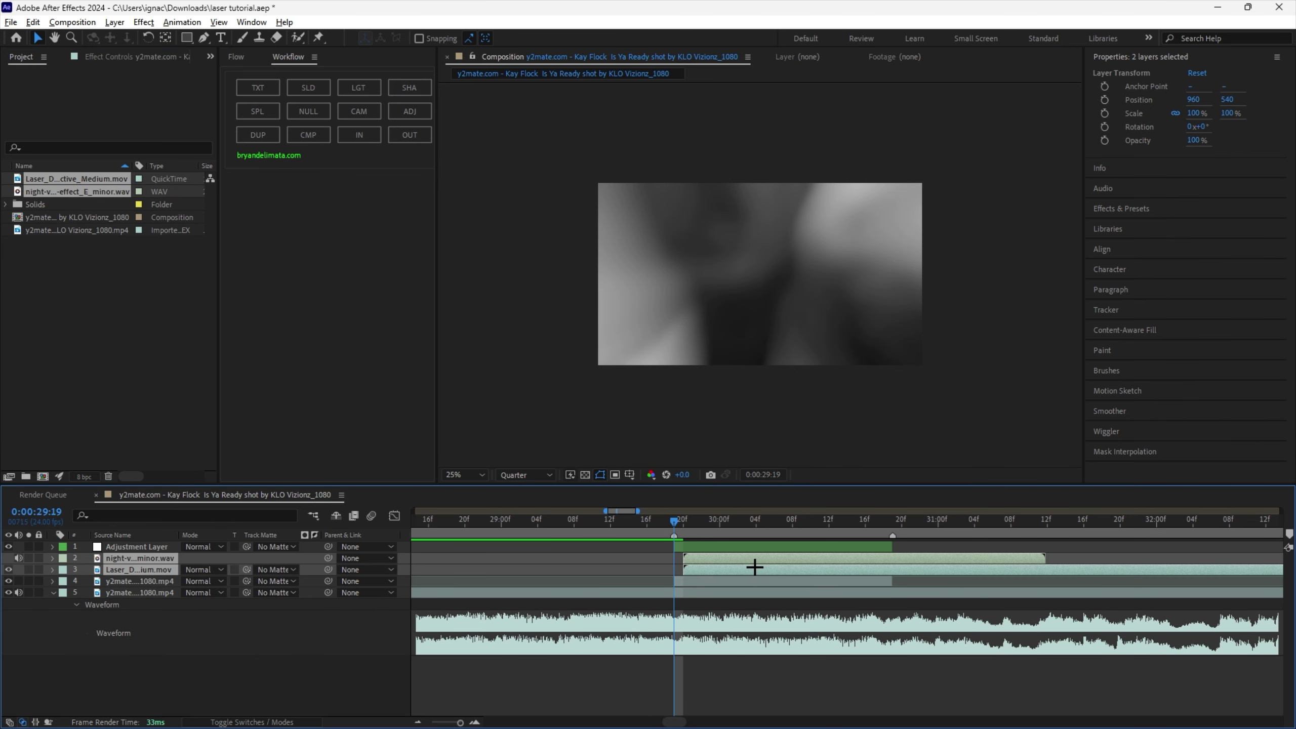
left_click(723, 418)
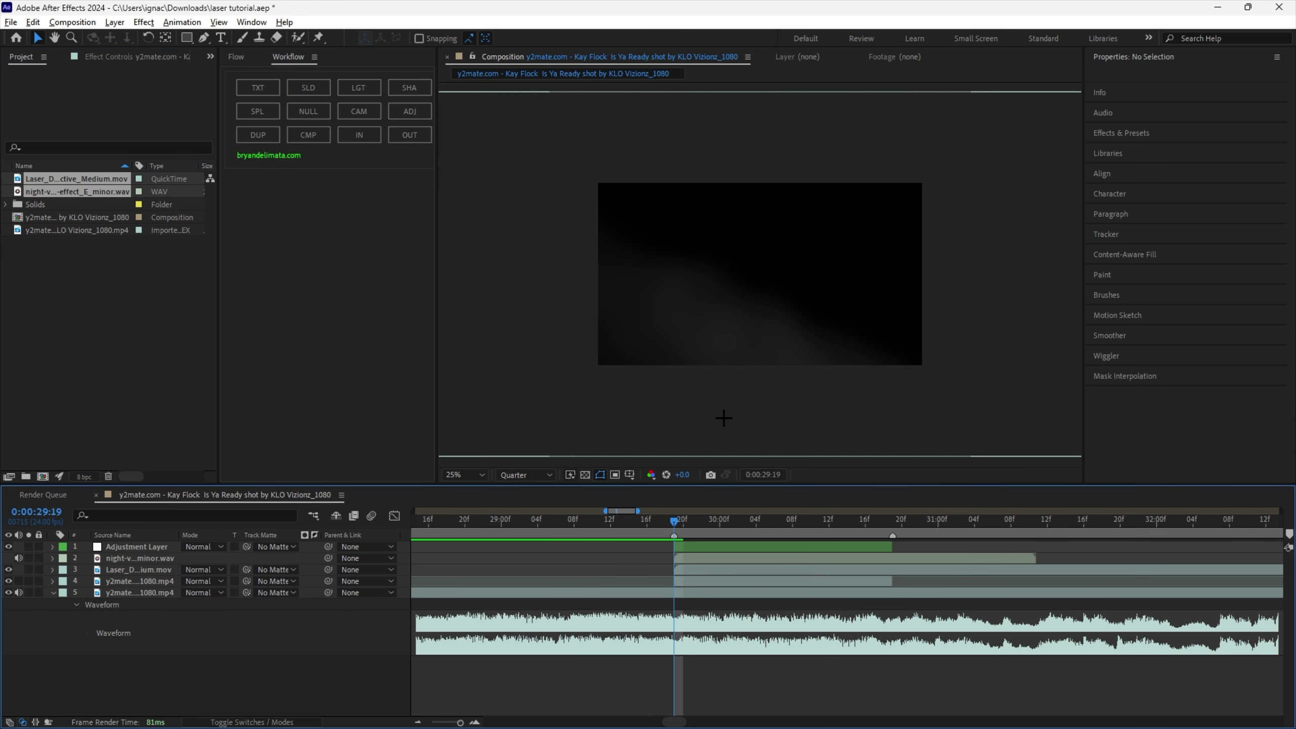
Step: Show the night-vision sound's waveform and move its layer between the two music video clips
left_click(137, 569)
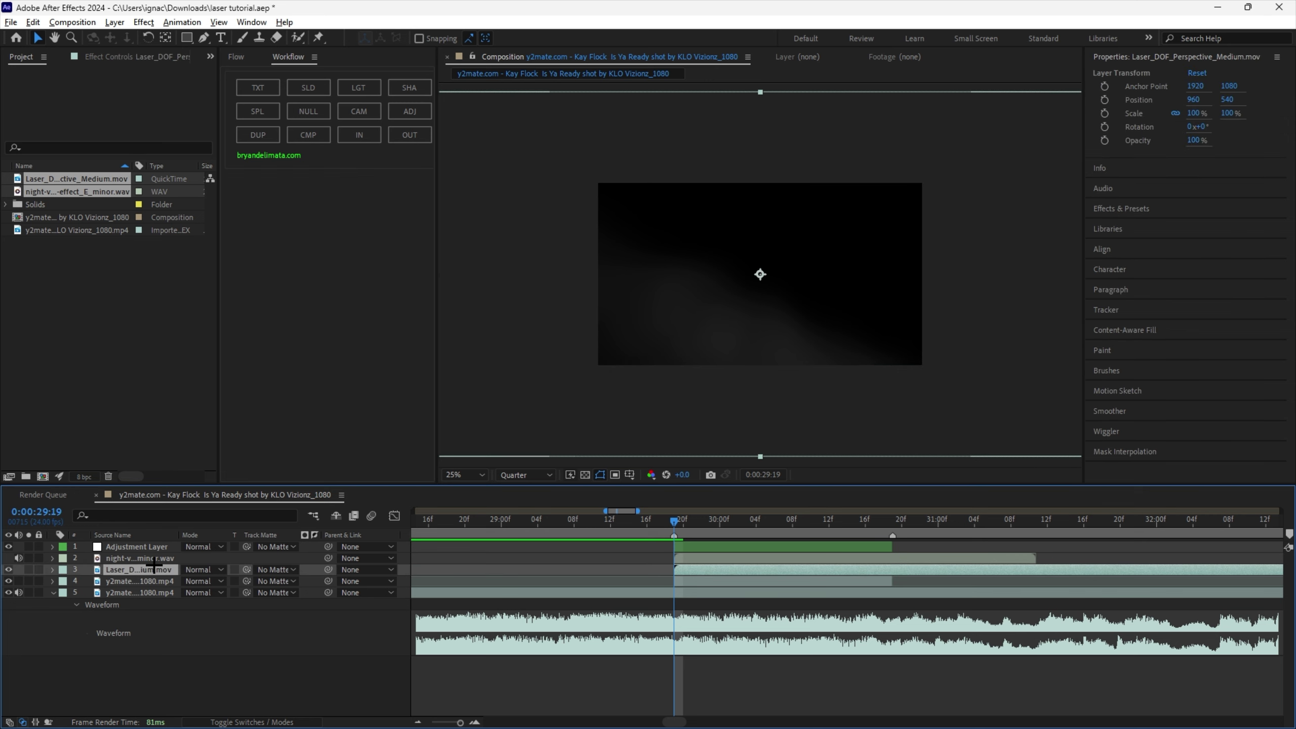
left_click(136, 558)
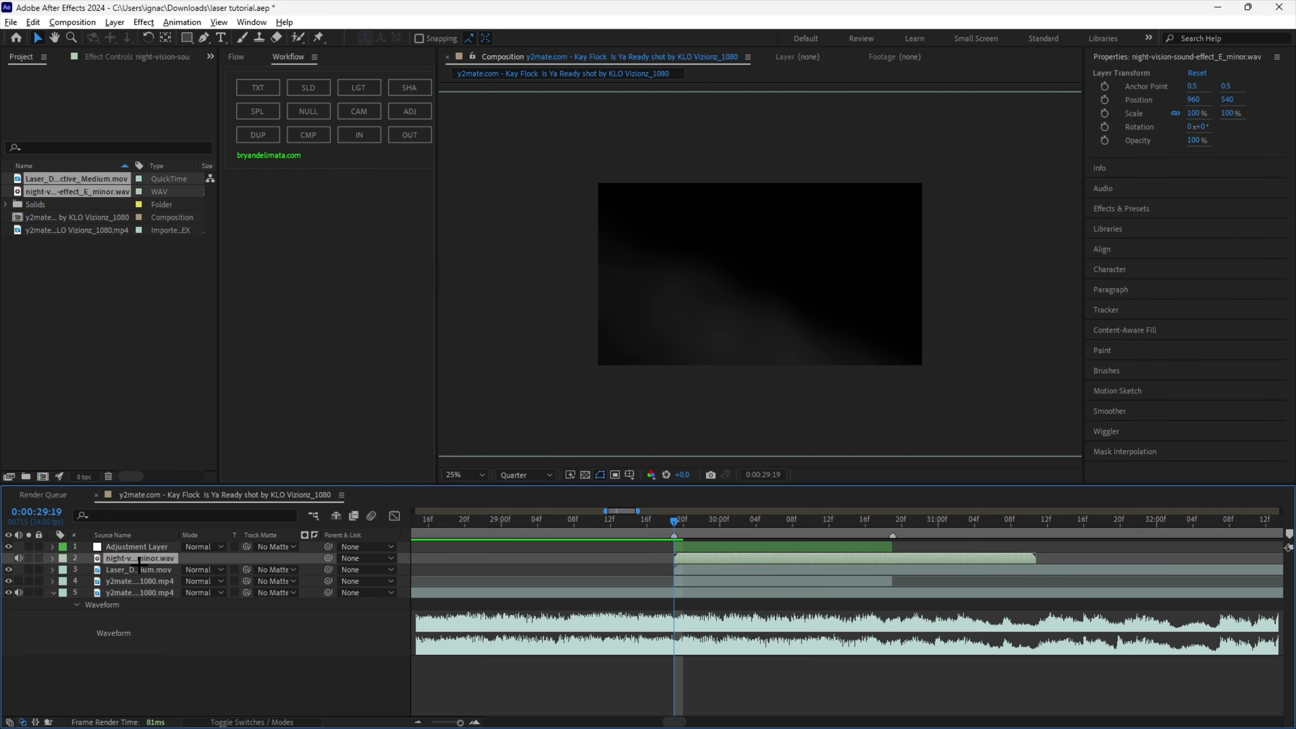
key("l")
key("l")
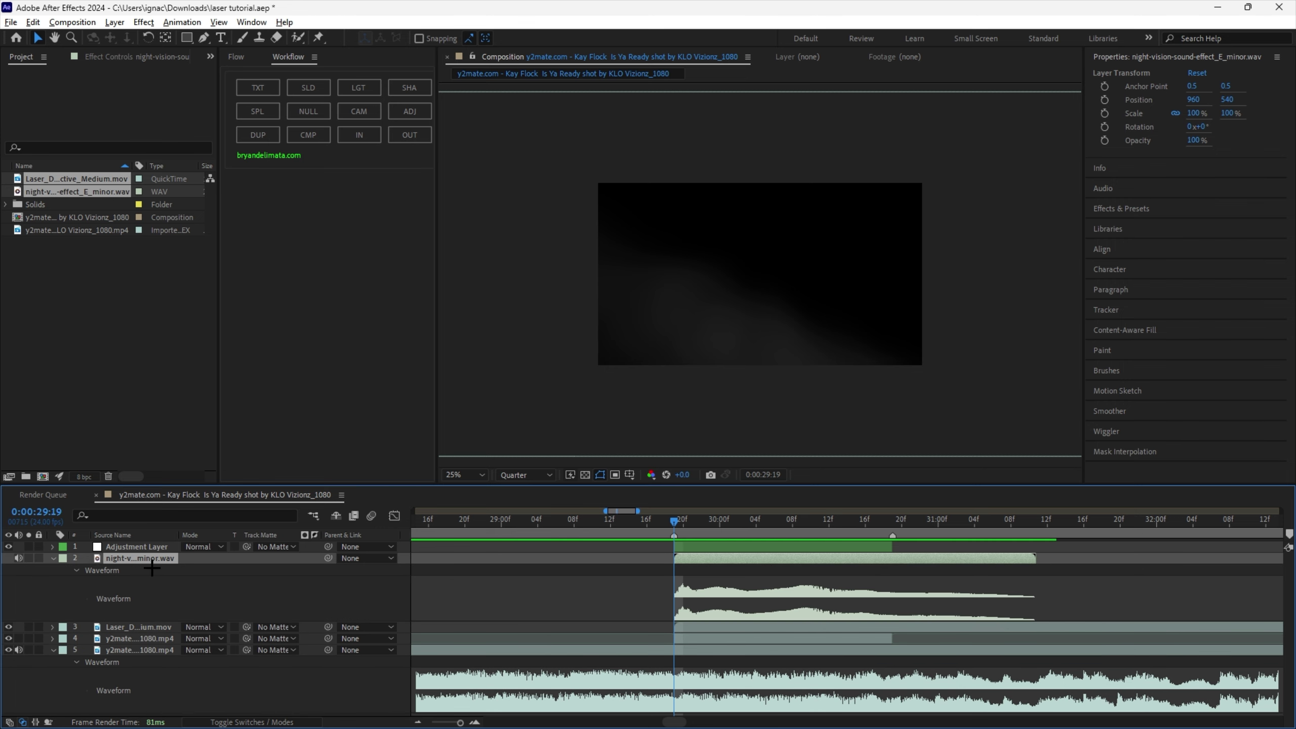
left_click_drag(151, 567, 149, 641)
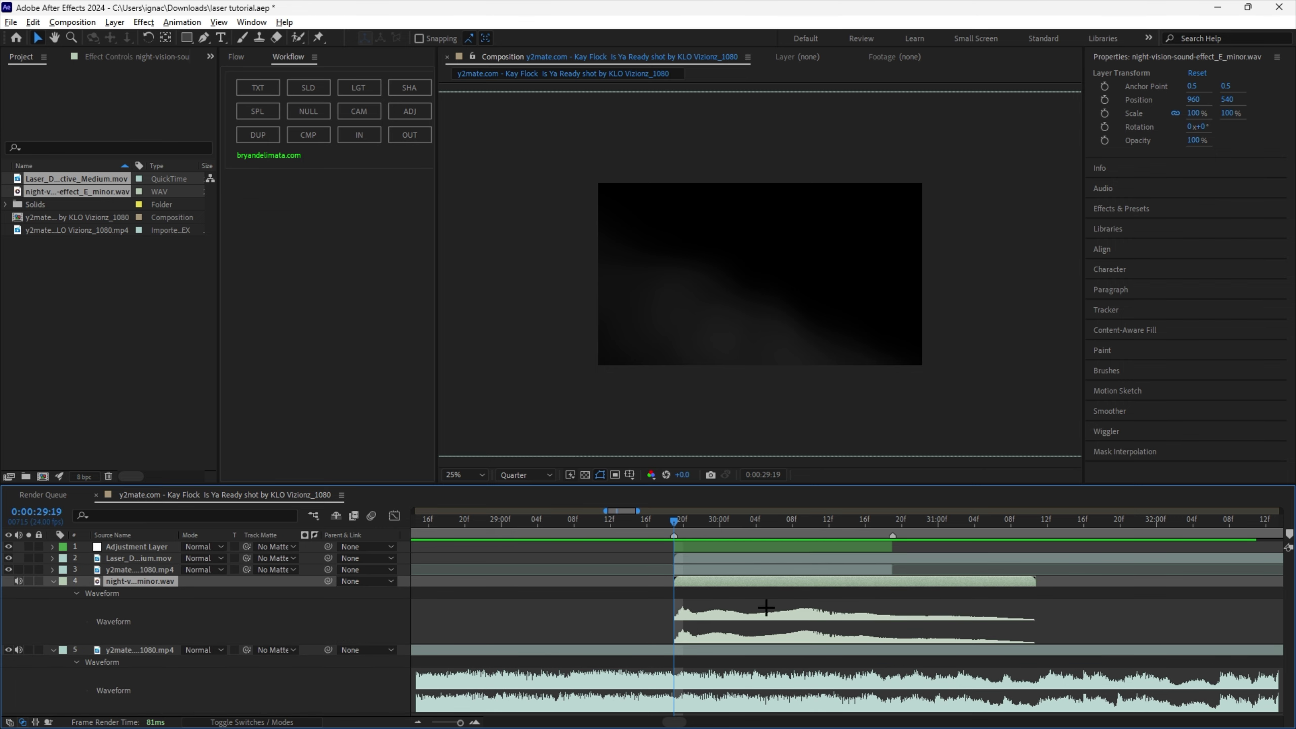
Step: Play back the laser and sound effect from 0:00:29:11 and return to 0:00:29:19
left_click_drag(664, 524, 601, 525)
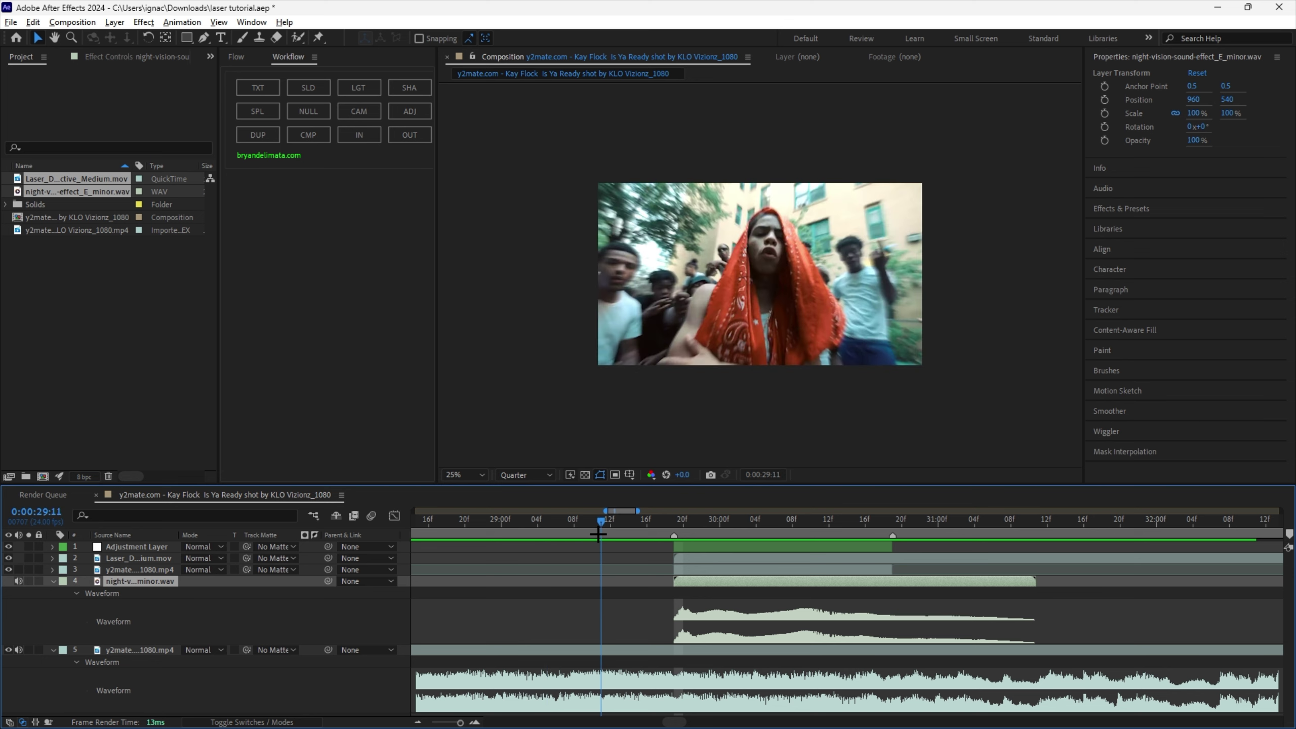
key("space")
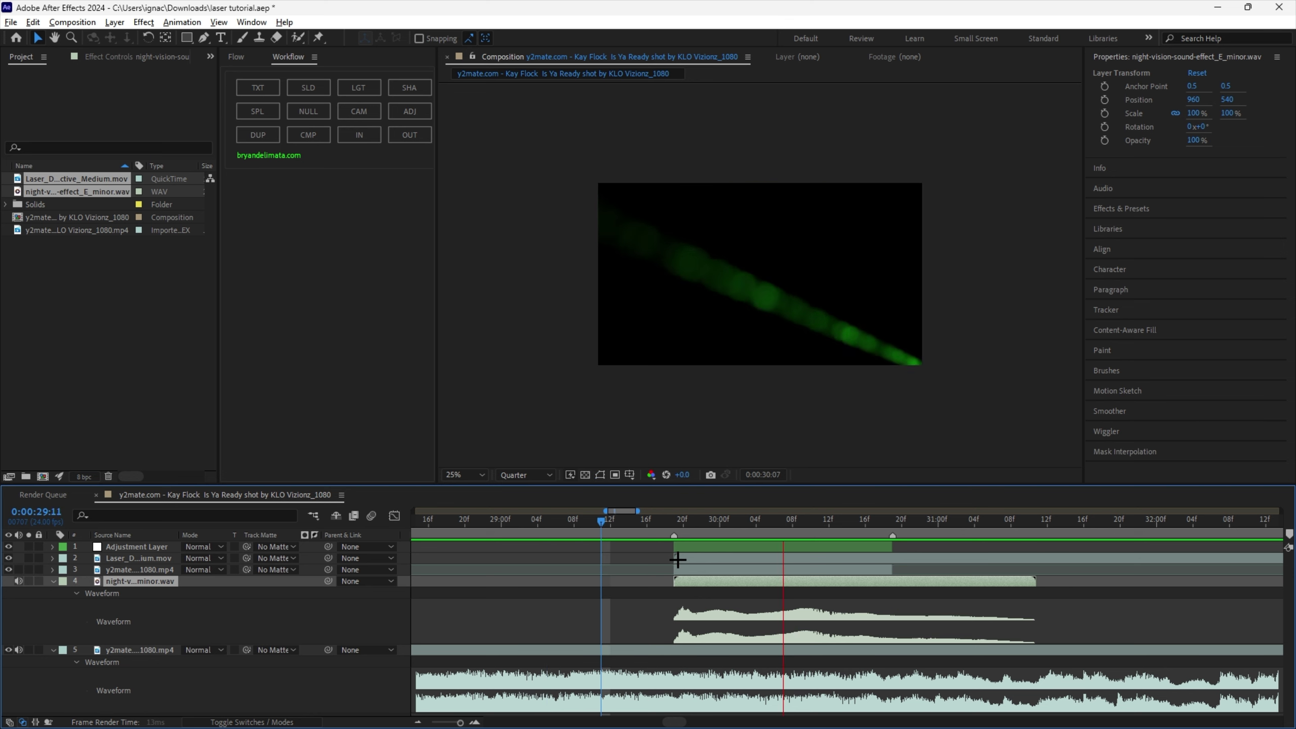
left_click_drag(864, 531, 669, 523)
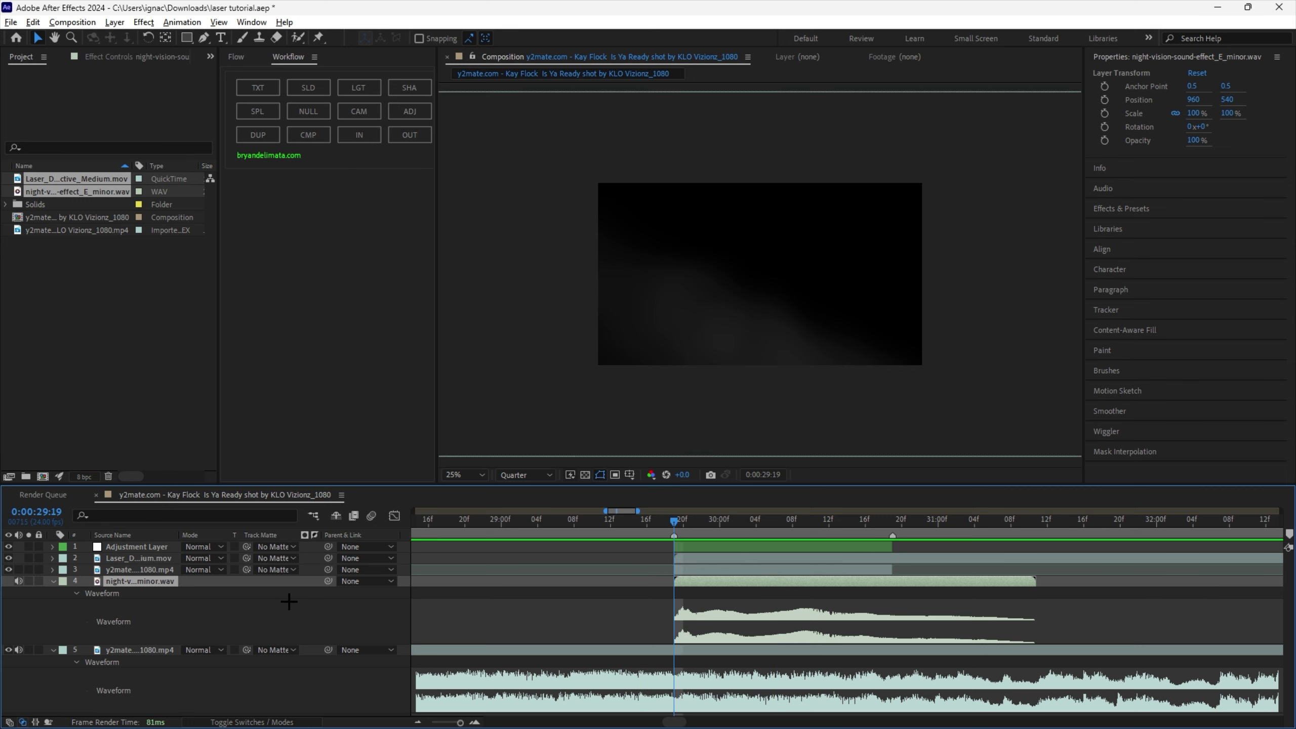
Step: Set the night-vision sound's Audio Levels to -5 dB and apply Bass & Treble with Bass 100 and Treble -100
key("l")
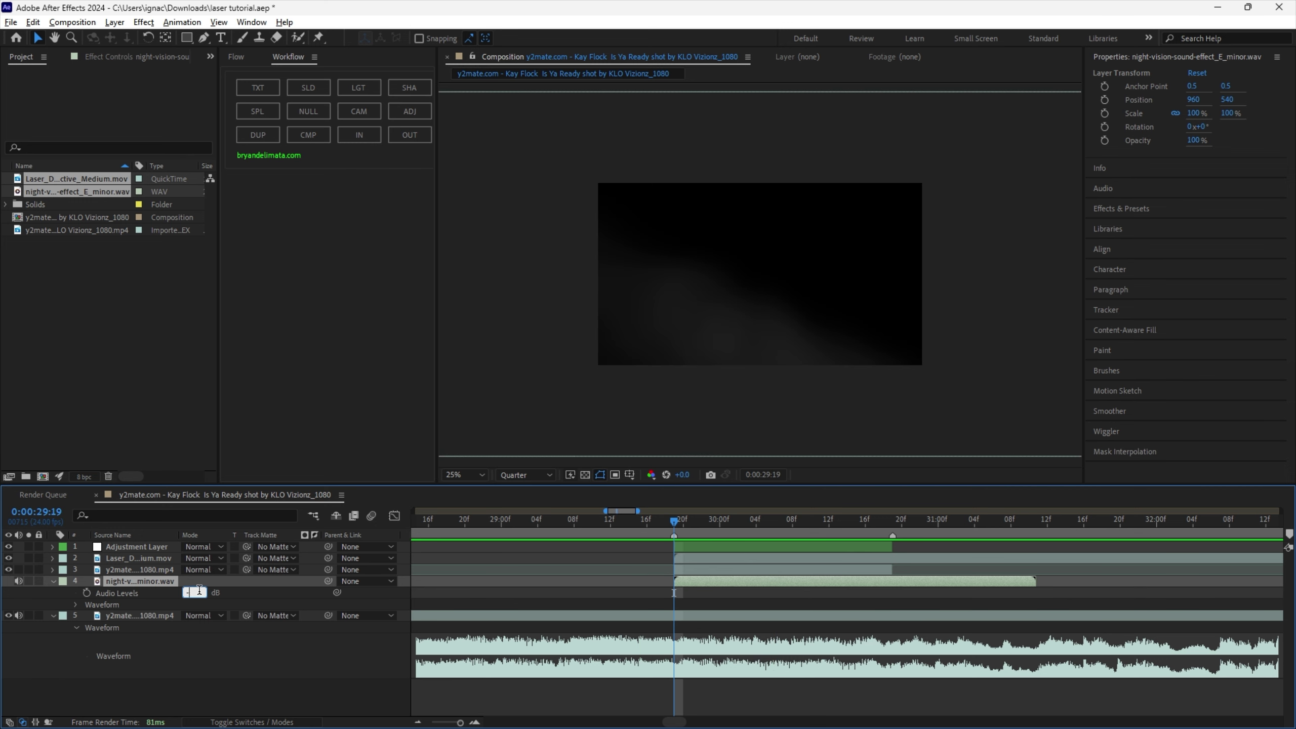
key("Return")
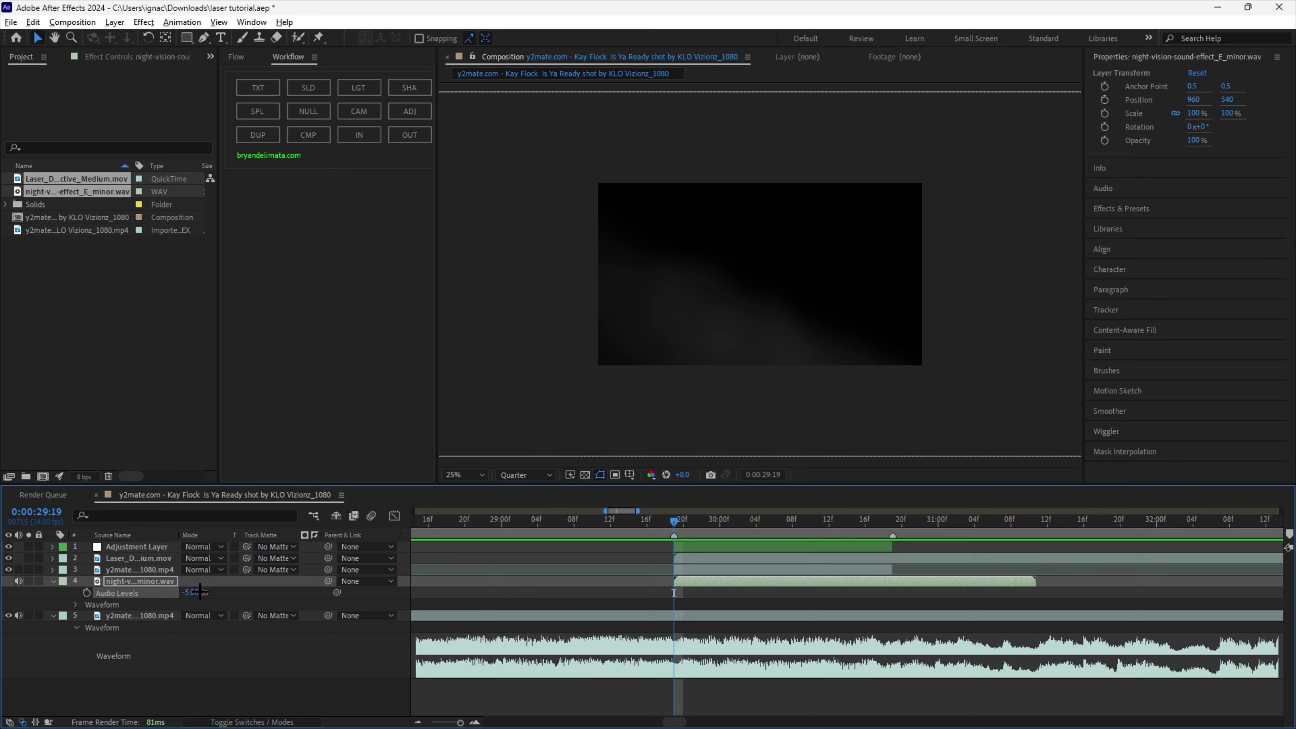
key("ctrl+space")
type("ba")
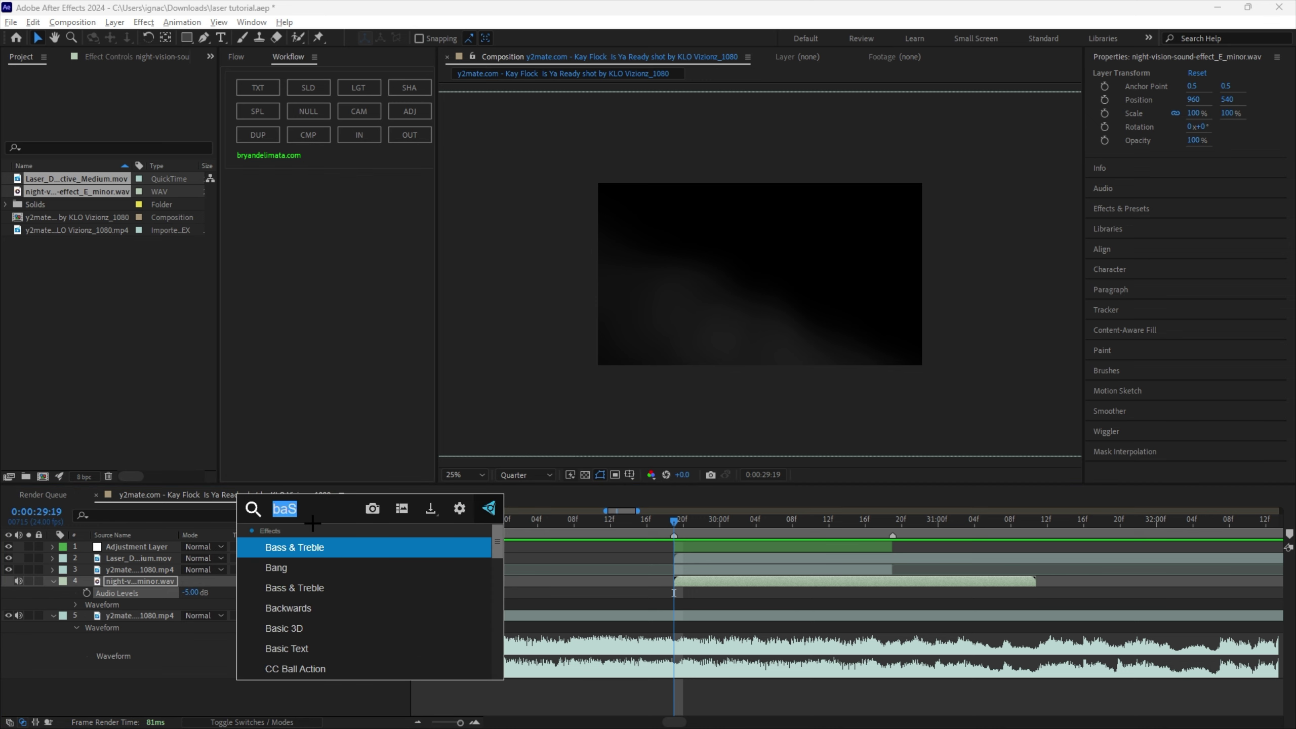
type("S")
key("Return")
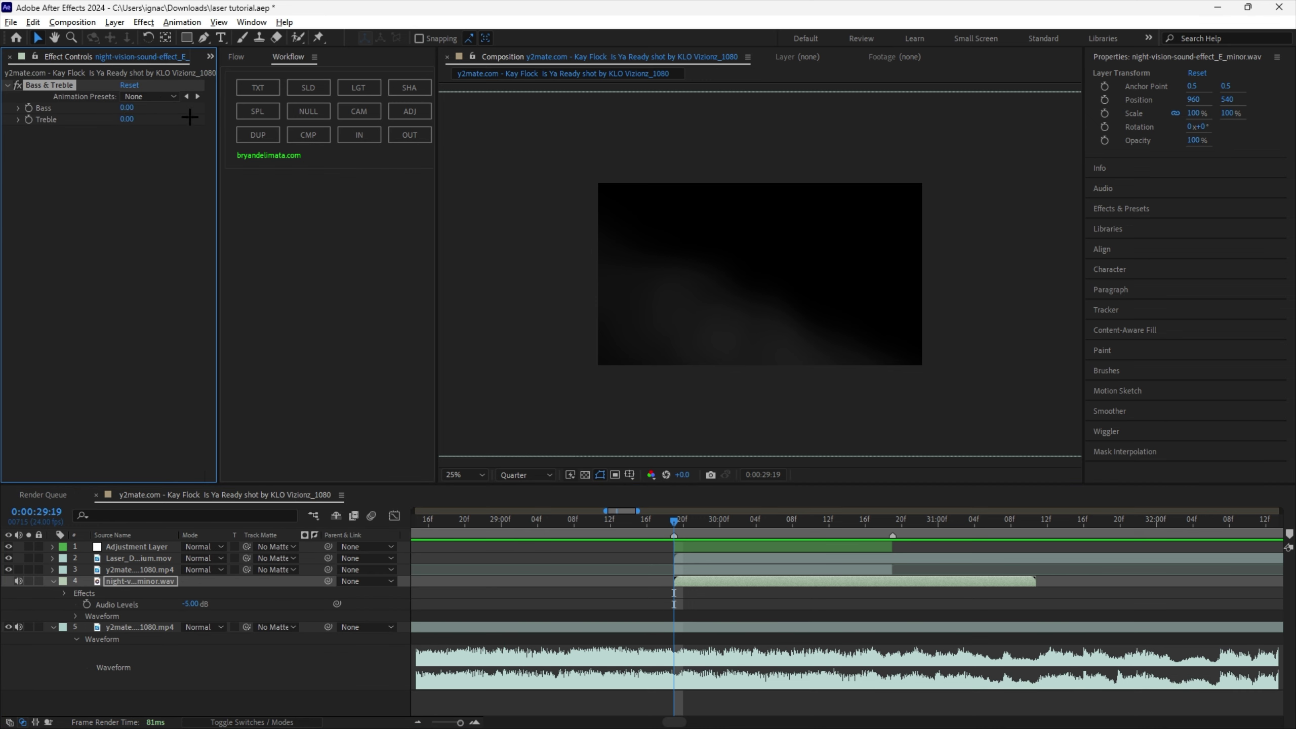
left_click_drag(126, 108, 91, 119)
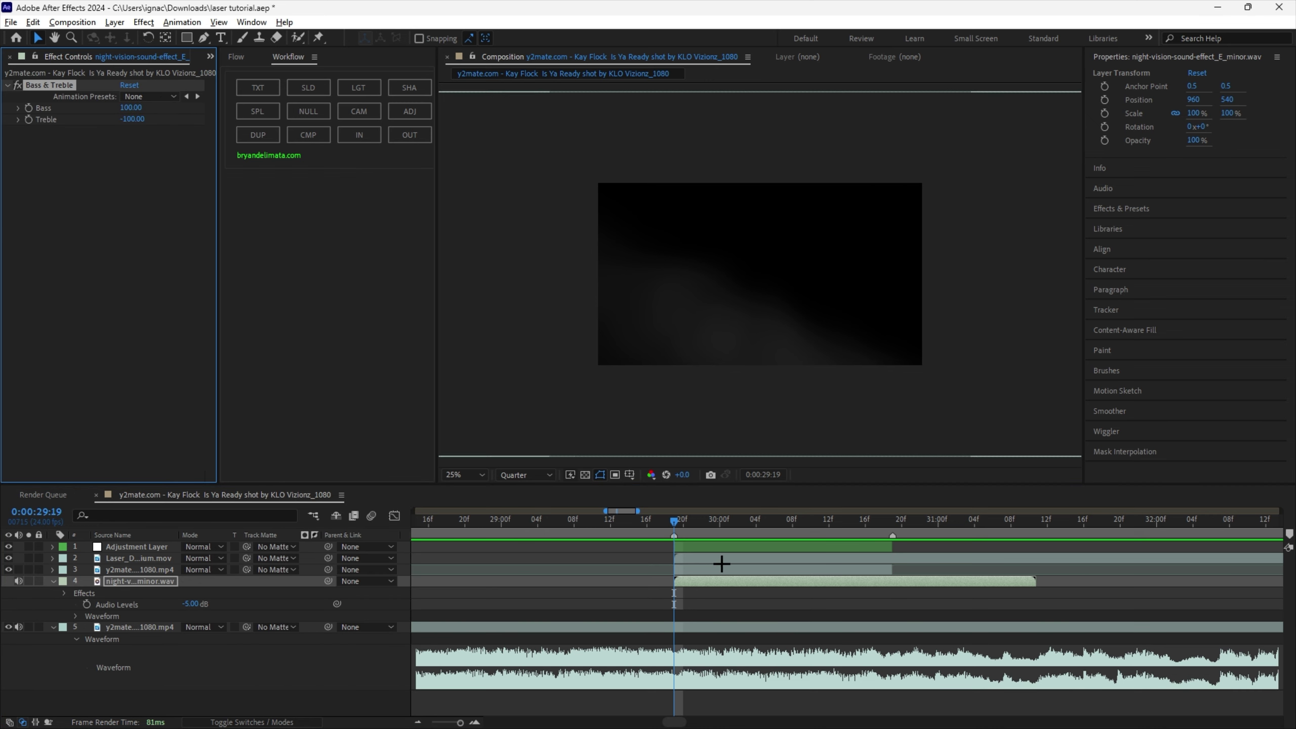
Step: Play back the transition from 0:00:29:04 and again from just before the laser starts to check the adjusted sound
key("Caps_Lock")
left_click_drag(664, 522, 567, 523)
key("Caps_Lock")
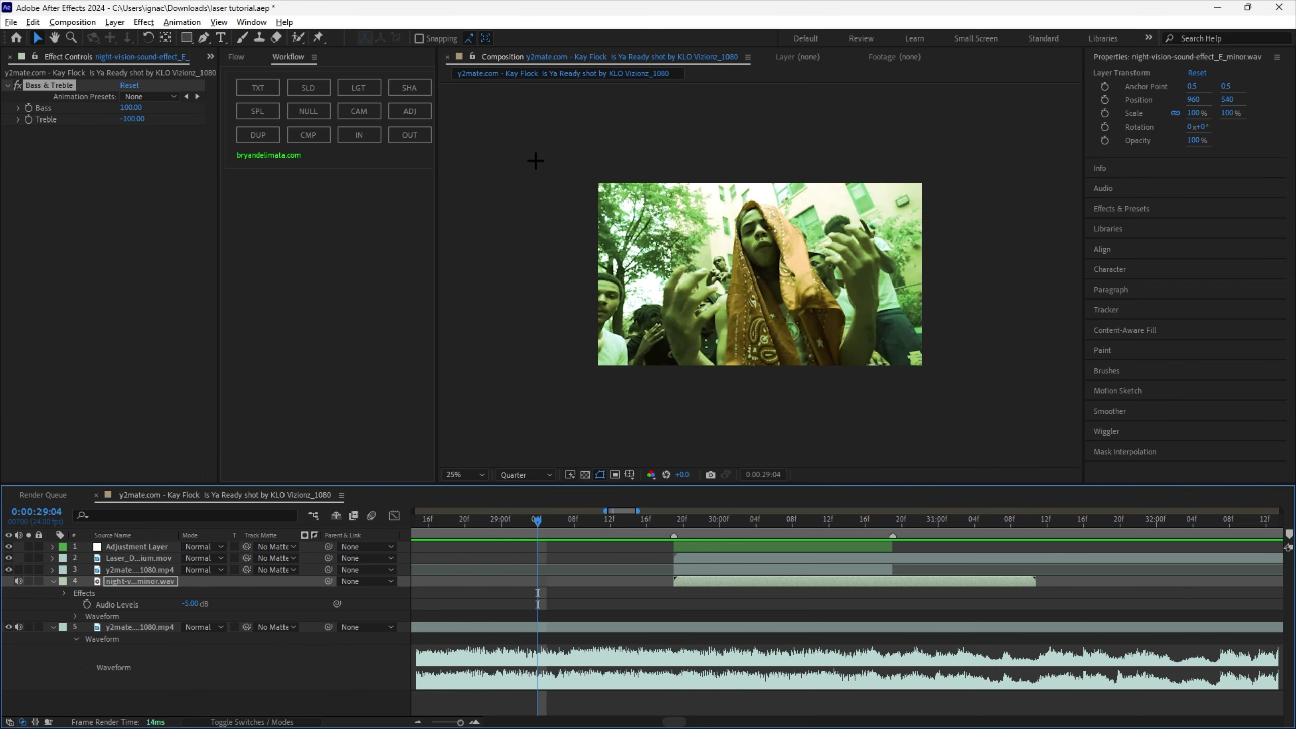
key("space")
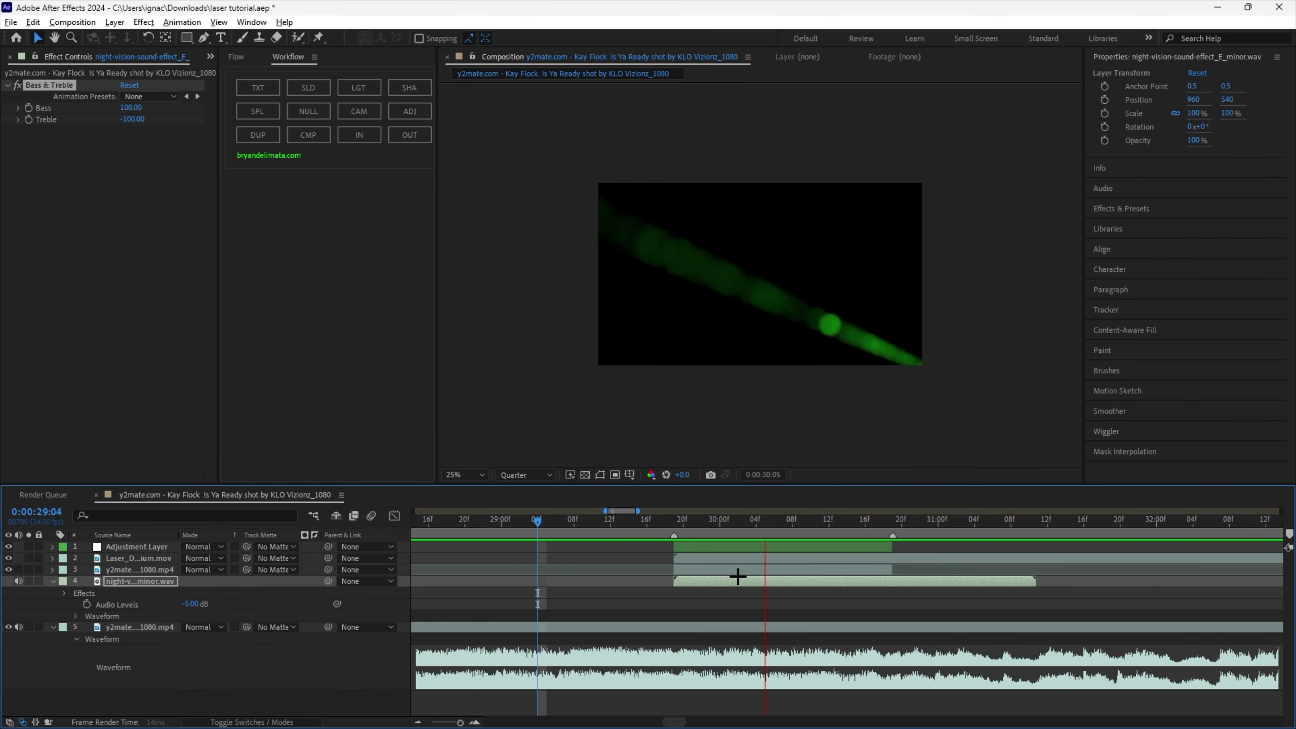
key("space")
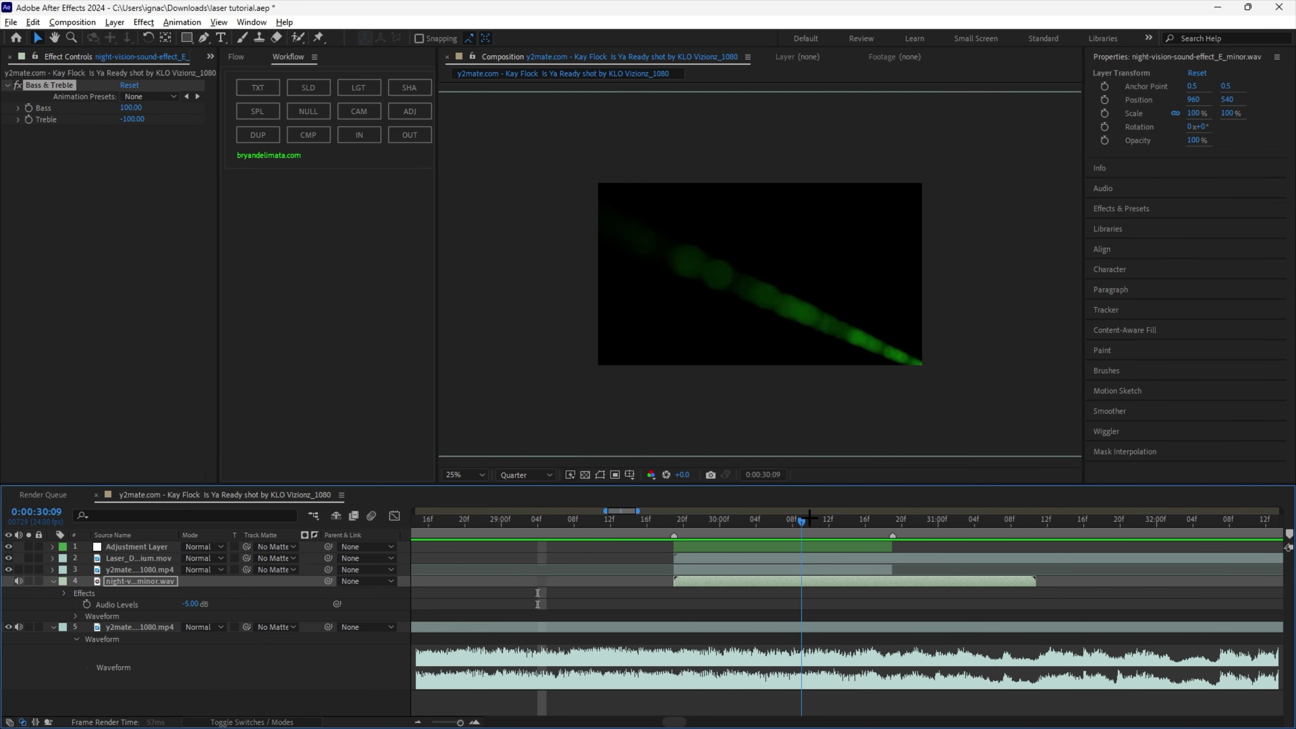
left_click_drag(997, 541, 652, 555)
key("space")
Step: At 0:00:29:19, fit the laser layer to the composition frame
left_click(674, 536)
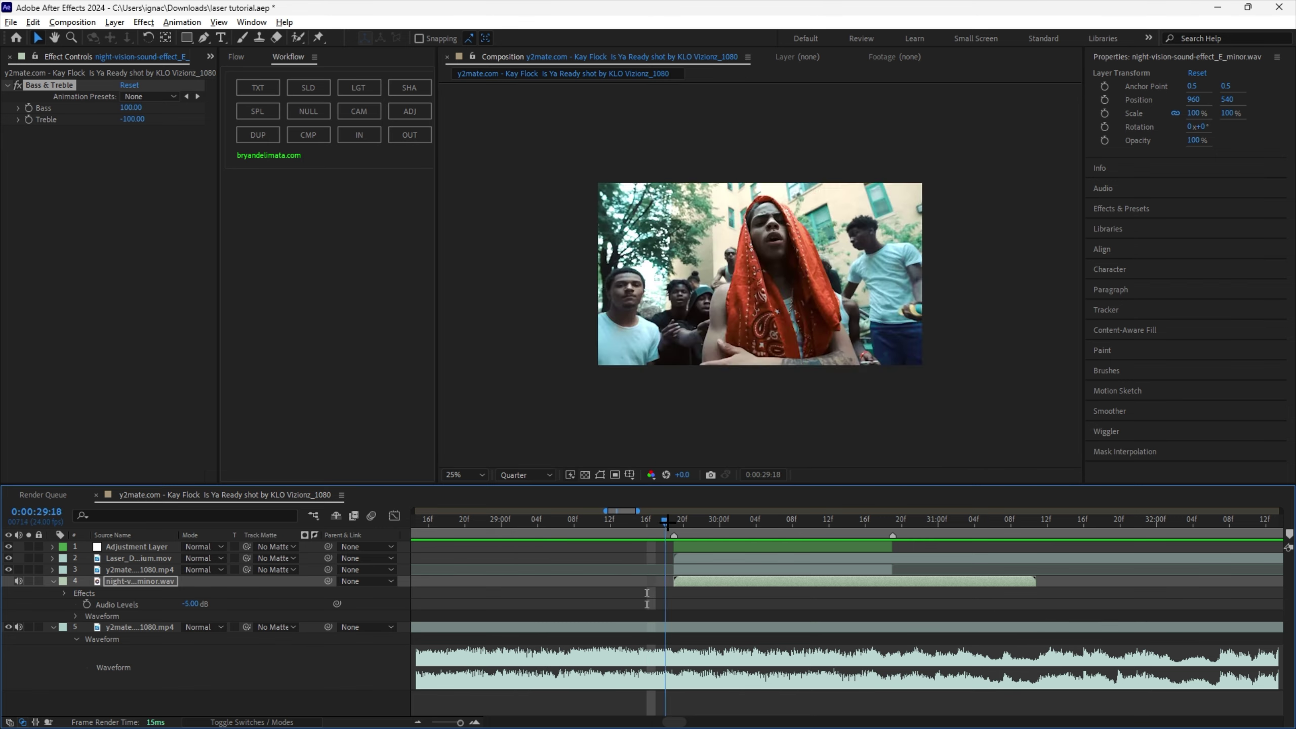
left_click(125, 558)
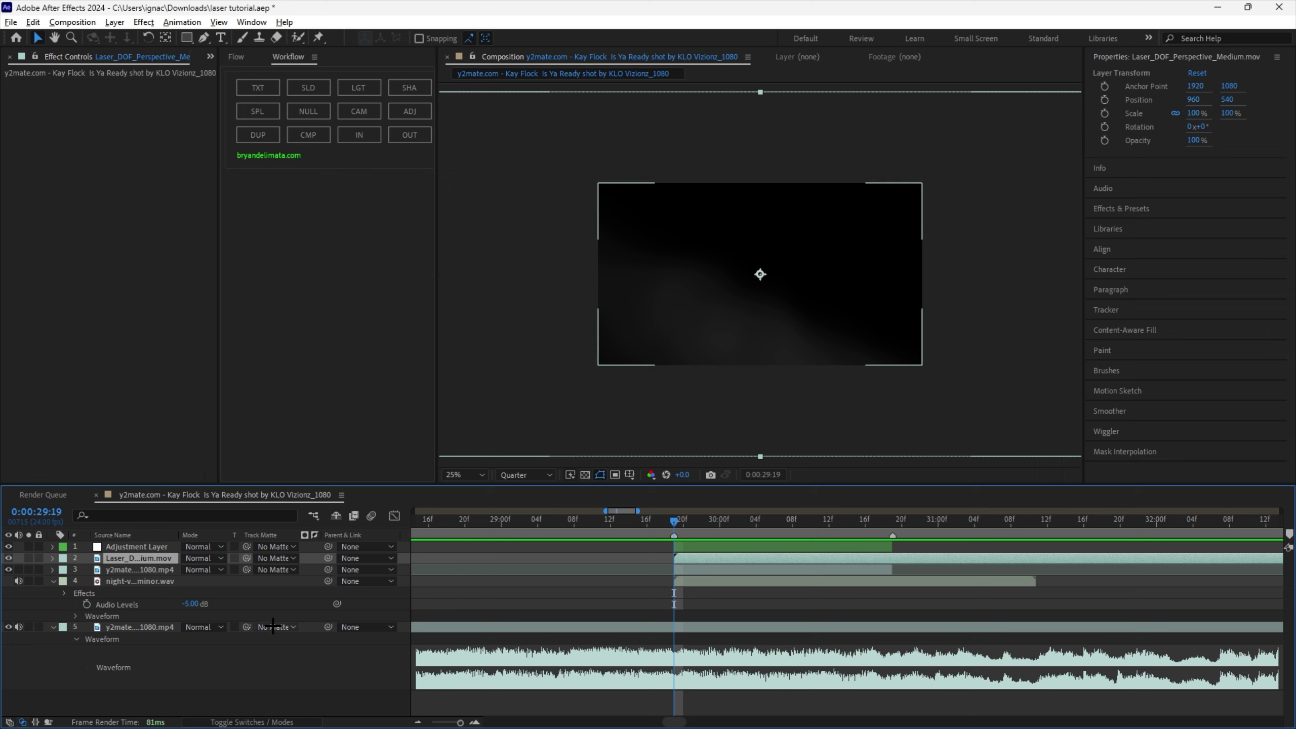
key("ctrl+alt+f")
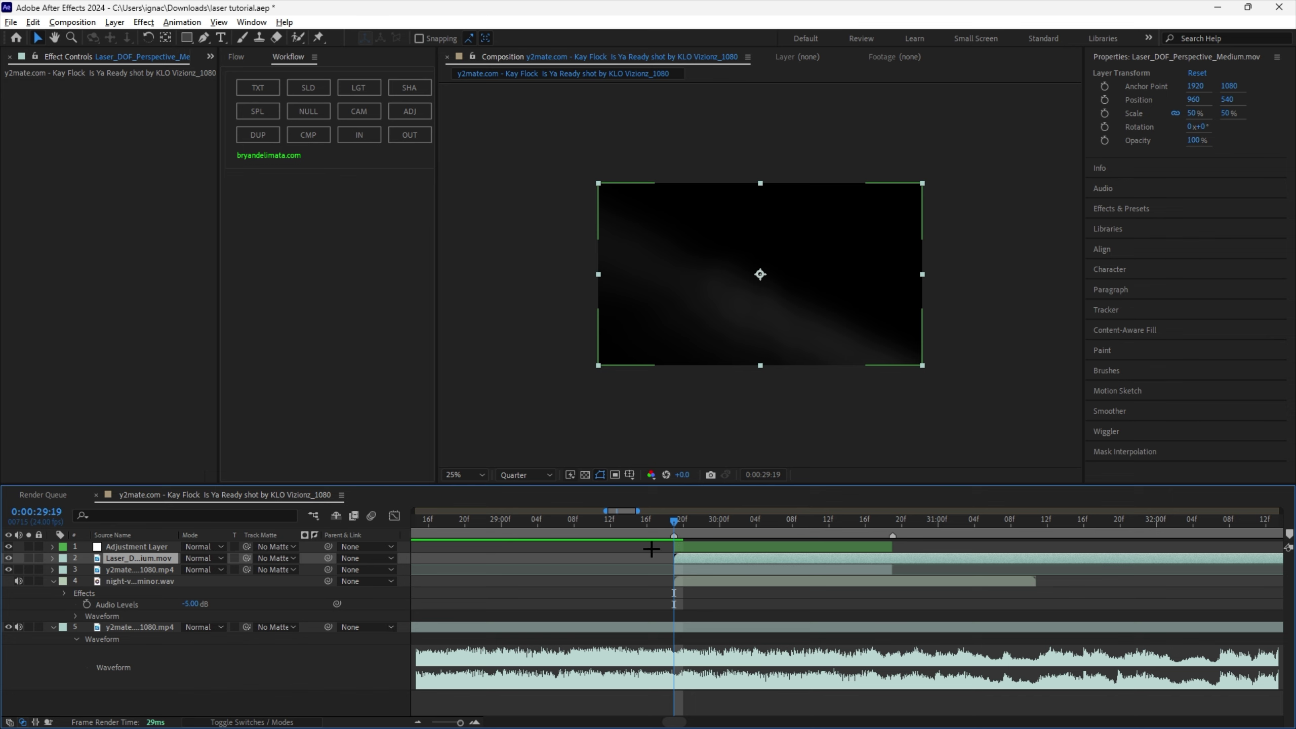
Step: Duplicate the laser layer and solo both copies together with the upper music video clip at 0:00:30:11
key("ctrl+d")
left_click(726, 522)
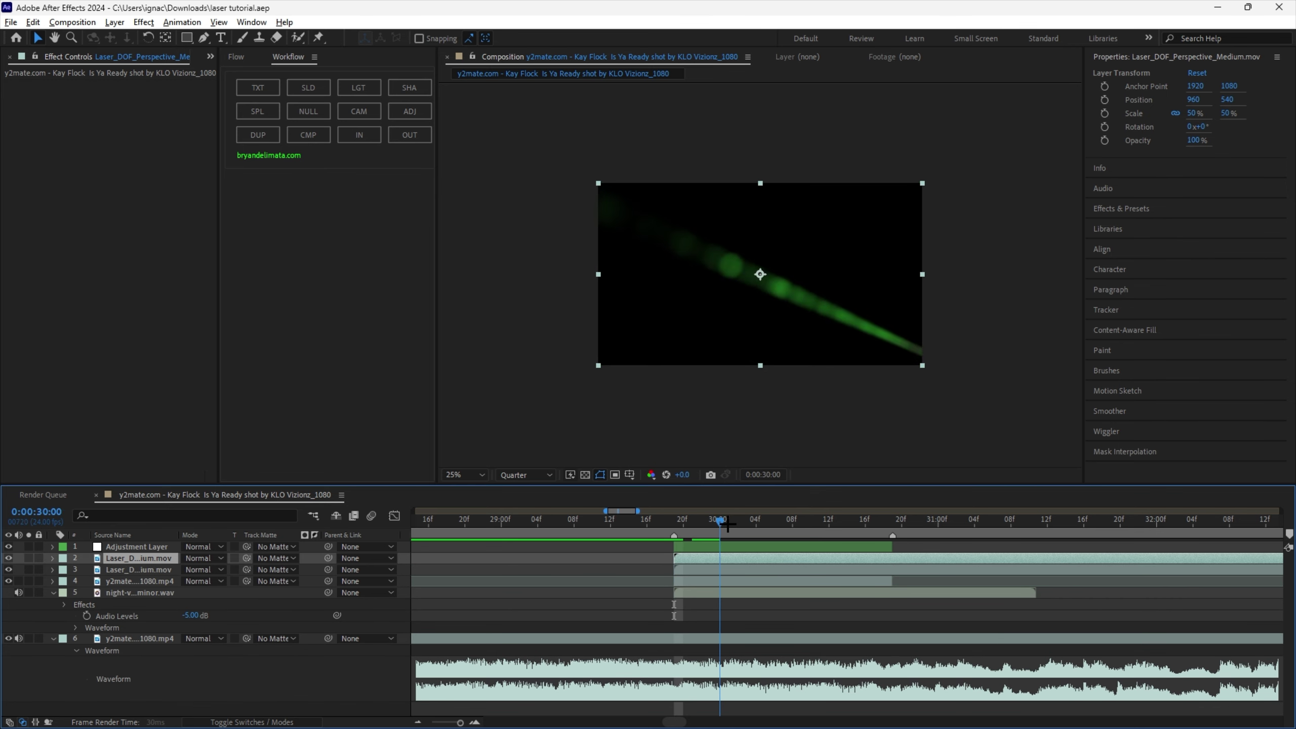
left_click_drag(726, 523, 819, 522)
left_click_drag(28, 558, 28, 569)
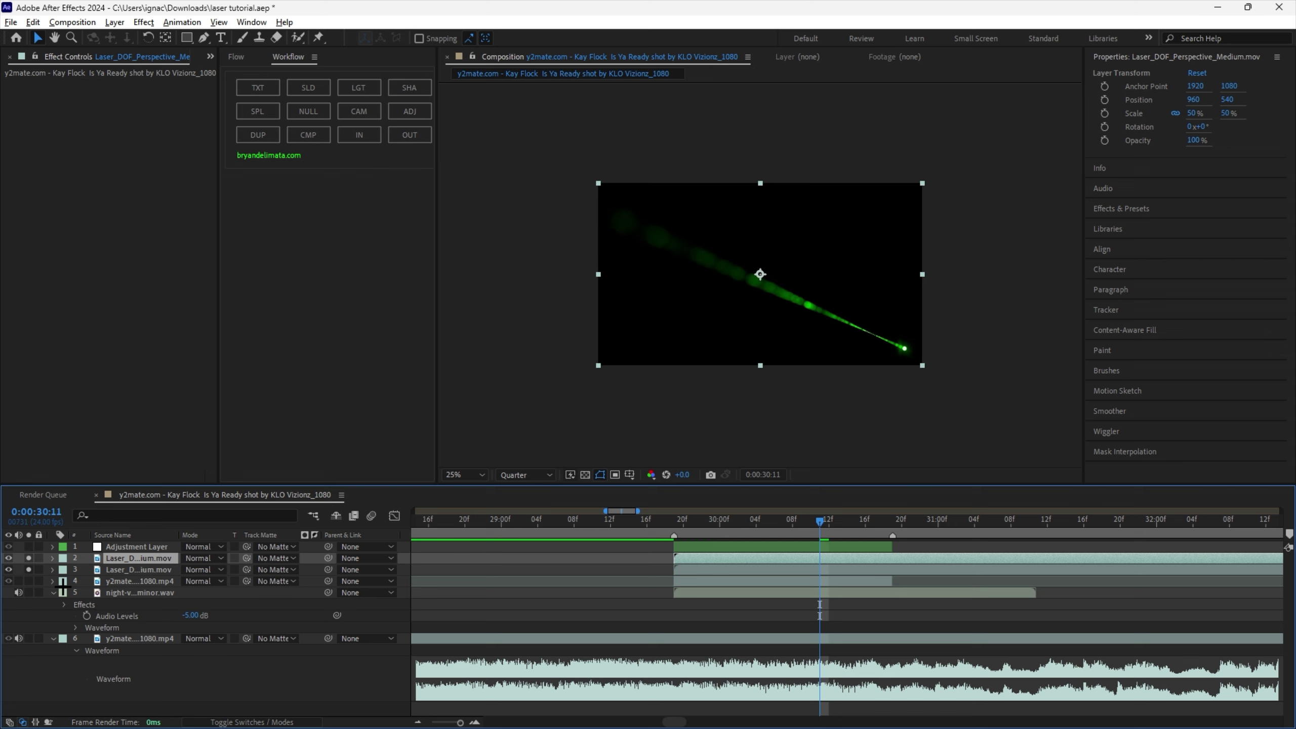
left_click(710, 571)
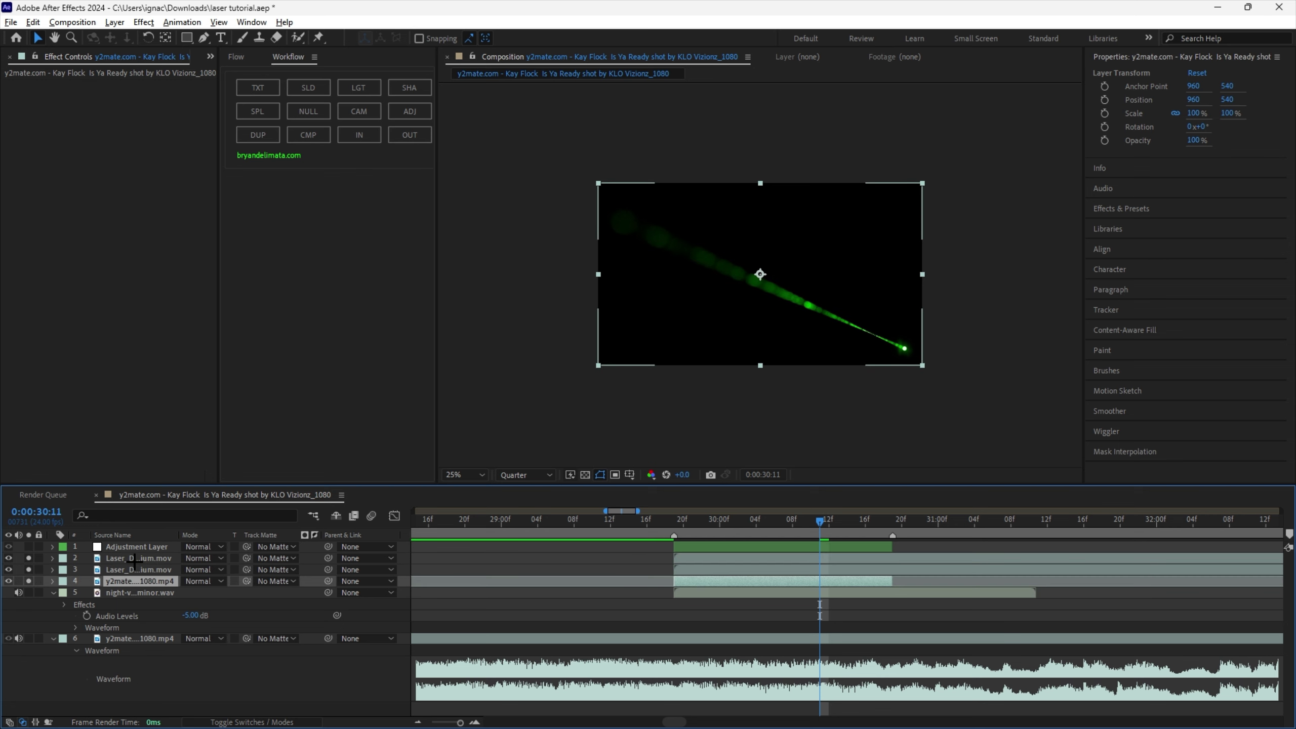
Step: Set the blending mode of both laser layers to Add, preview the overlay and return to 0:00:29:19
left_click(203, 570)
left_click(250, 272)
left_click(203, 558)
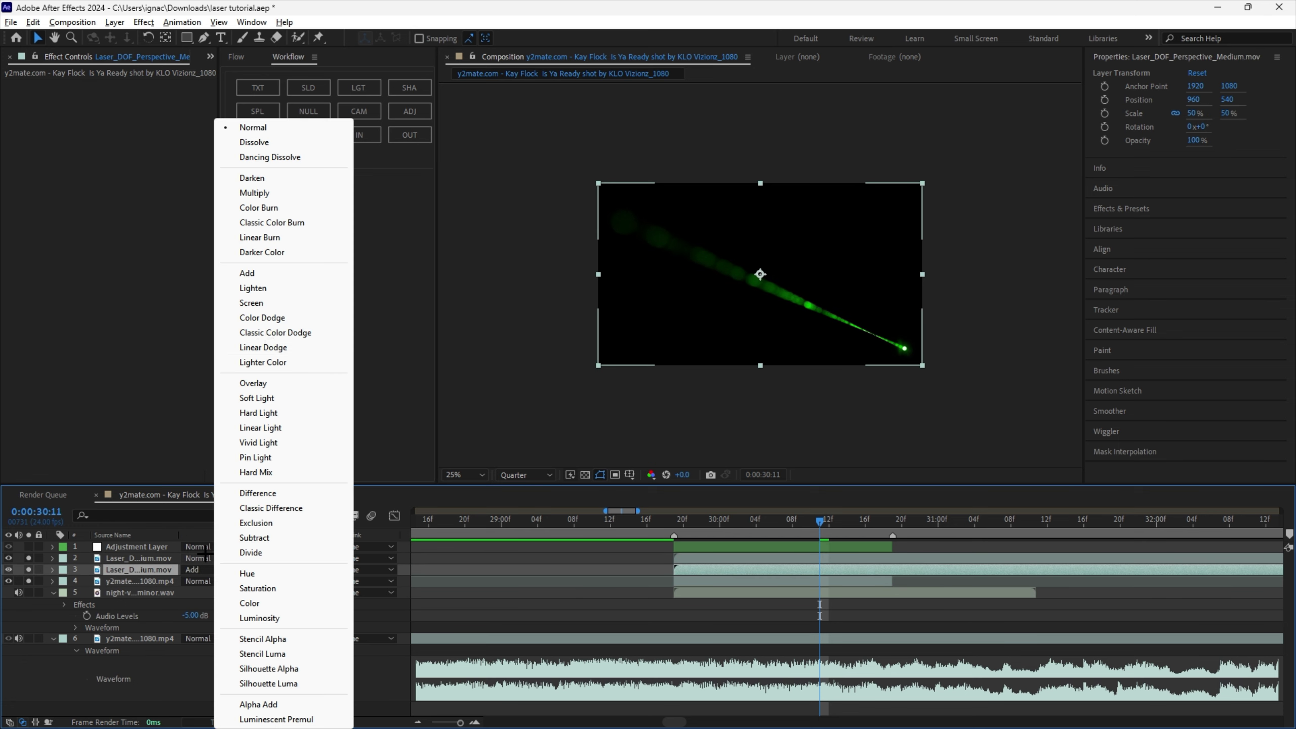
left_click(262, 274)
key("space")
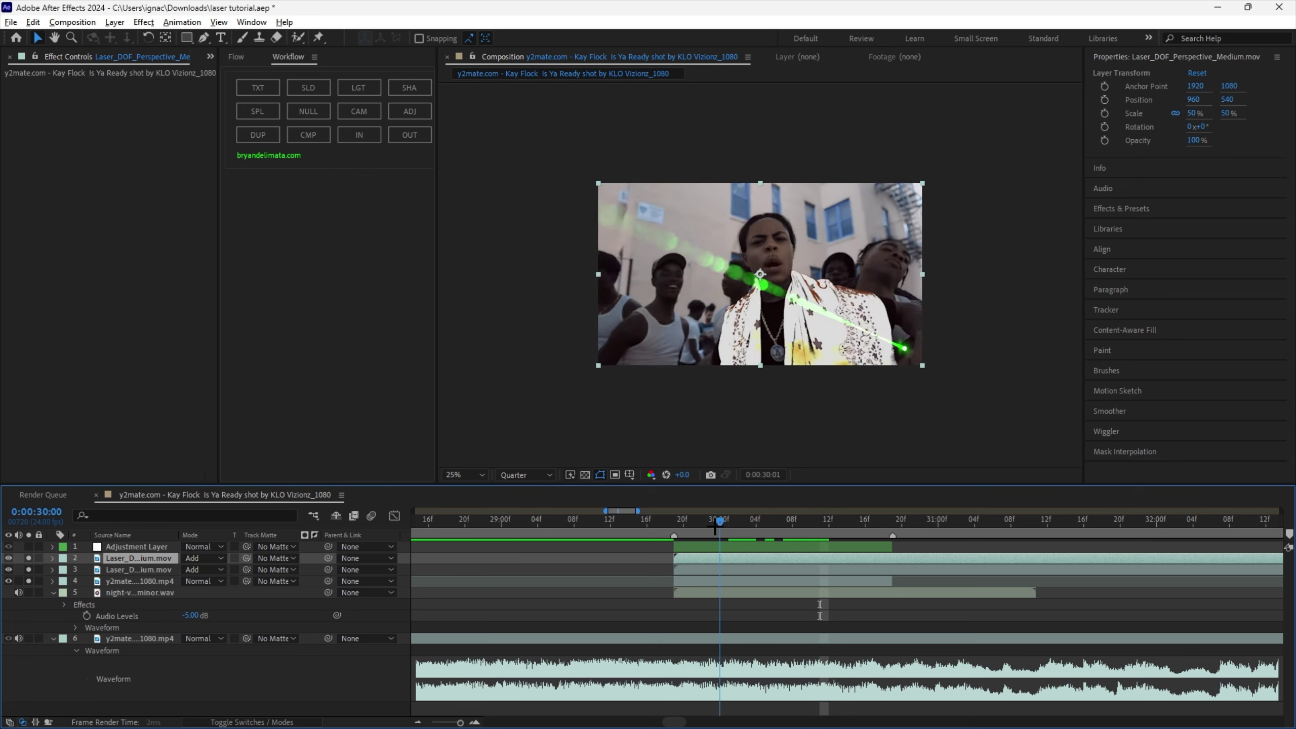
key("space")
left_click_drag(818, 521, 674, 521)
Step: Apply S_BlurMoCurves to the upper laser layer and delete the other laser copy
key("ctrl+space")
type("blurmo")
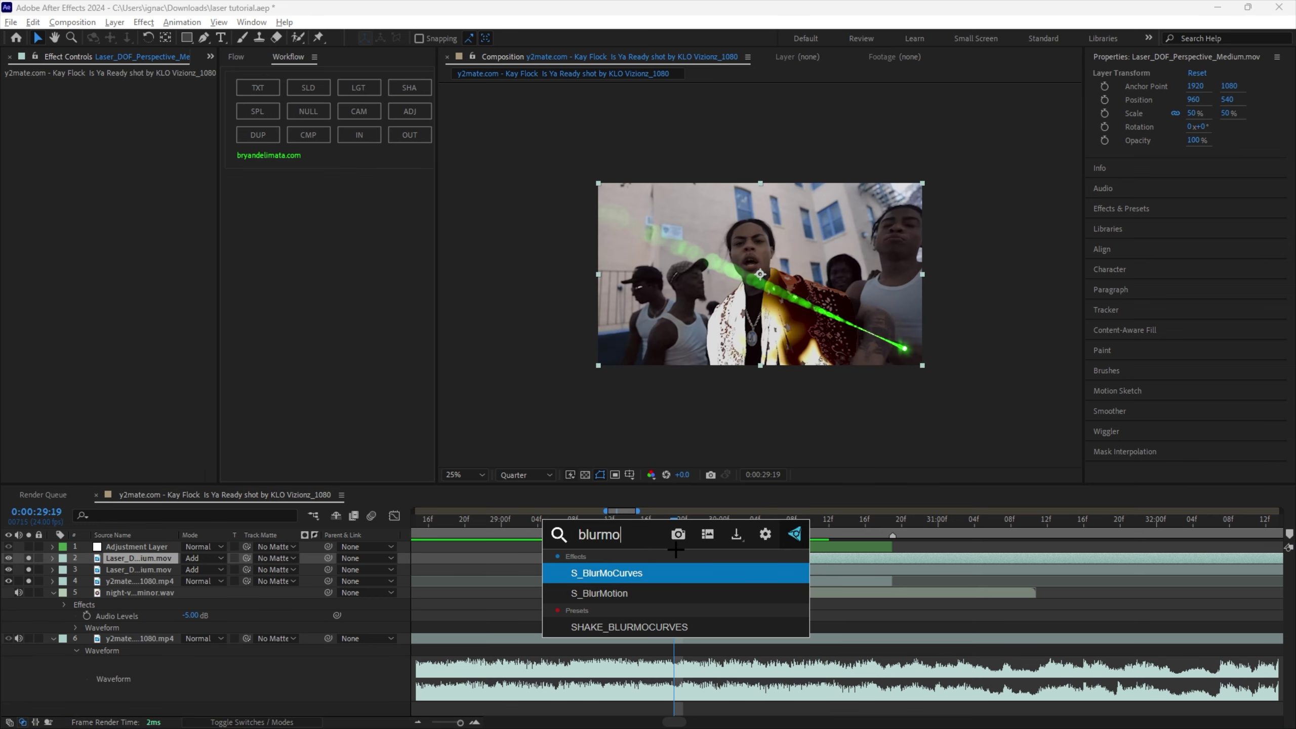
key("Return")
left_click(708, 568)
key("Delete")
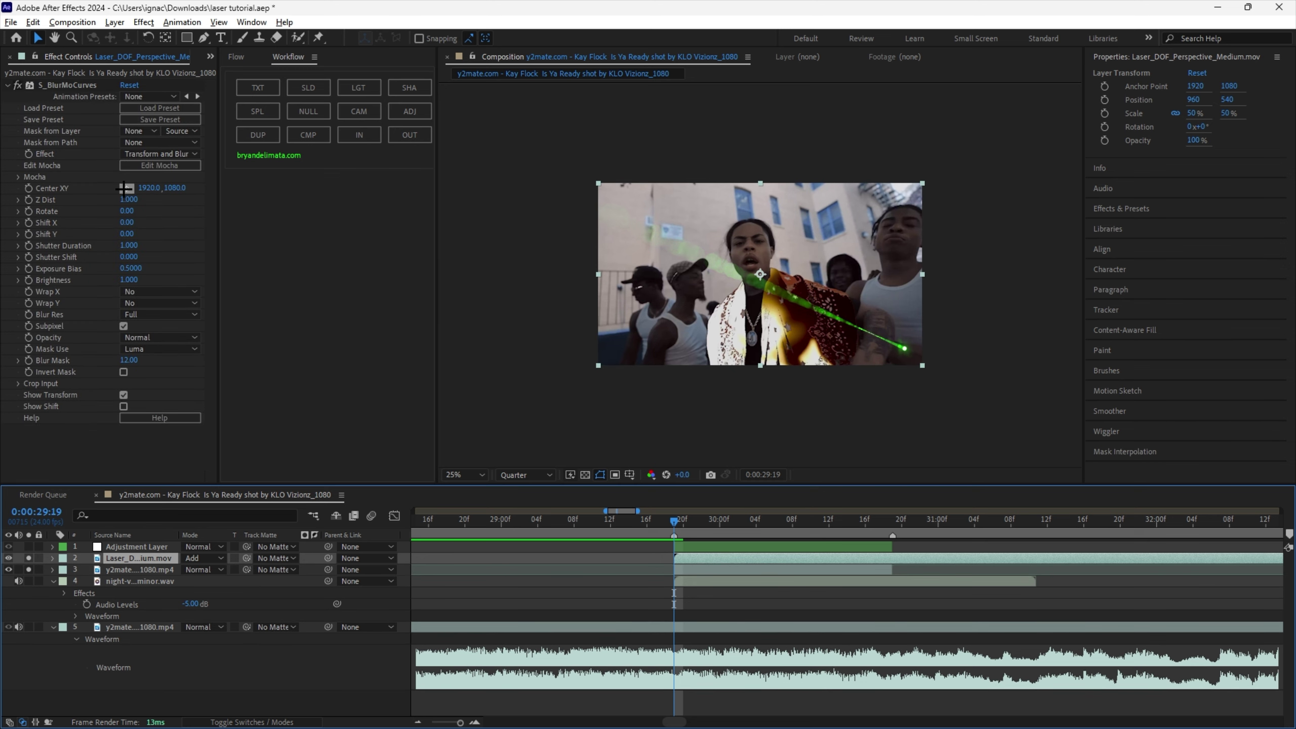
Step: Place the S_BlurMoCurves Center XY point on the laser's bright source at 3624, 1944
left_click(127, 165)
left_click(126, 188)
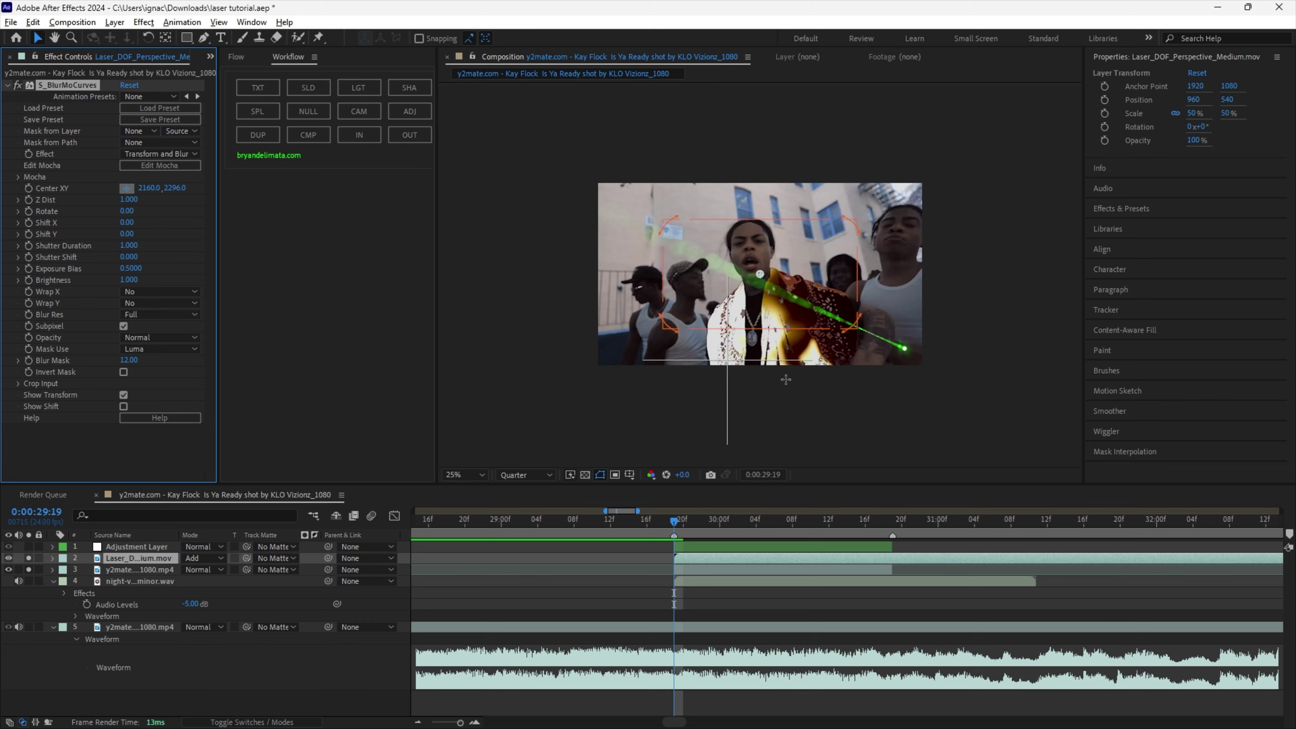
left_click(903, 349)
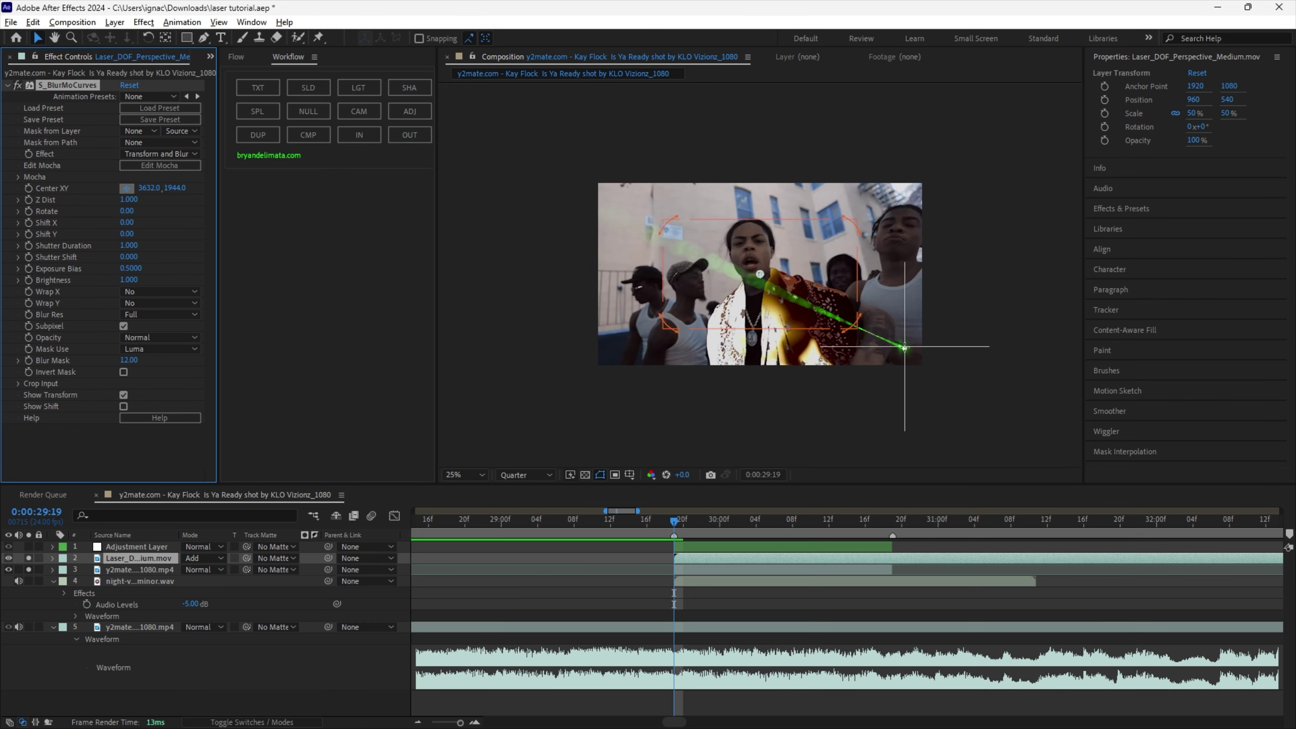
left_click(904, 348)
key("period")
left_click_drag(1062, 420, 761, 310)
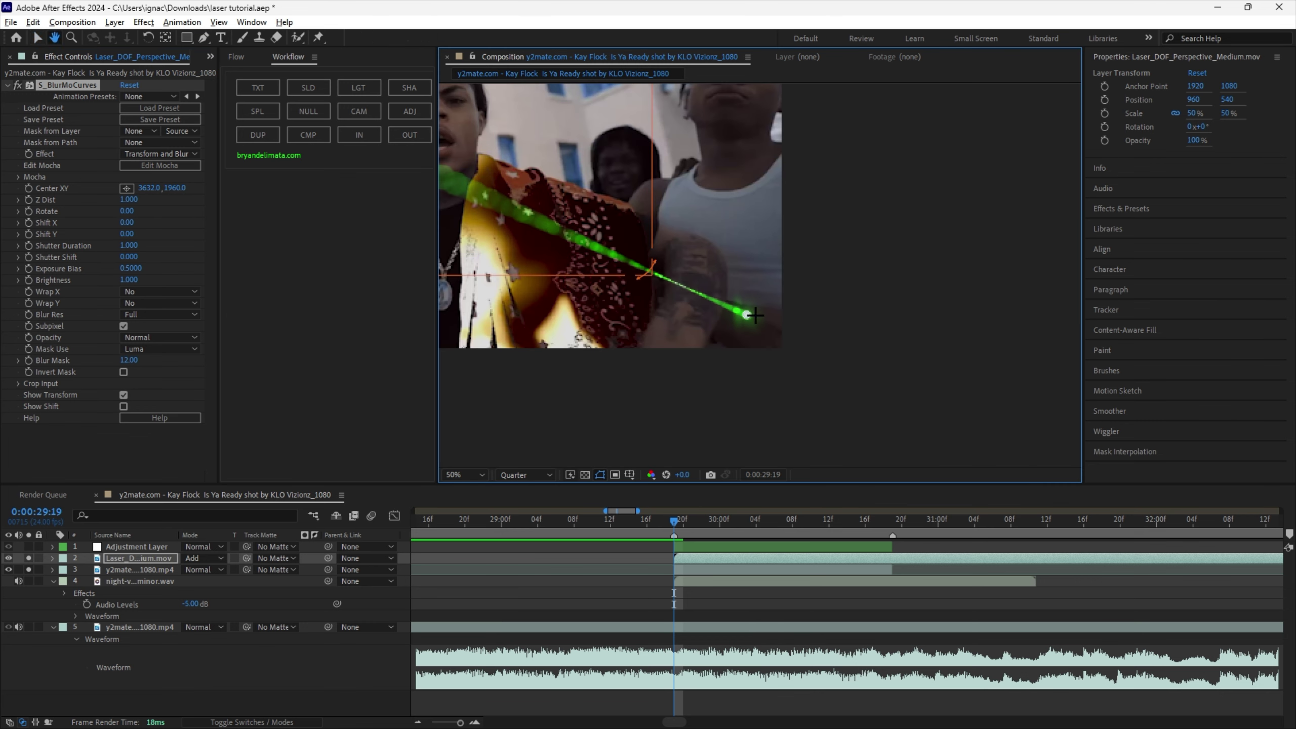
left_click_drag(977, 356, 878, 323)
key("comma")
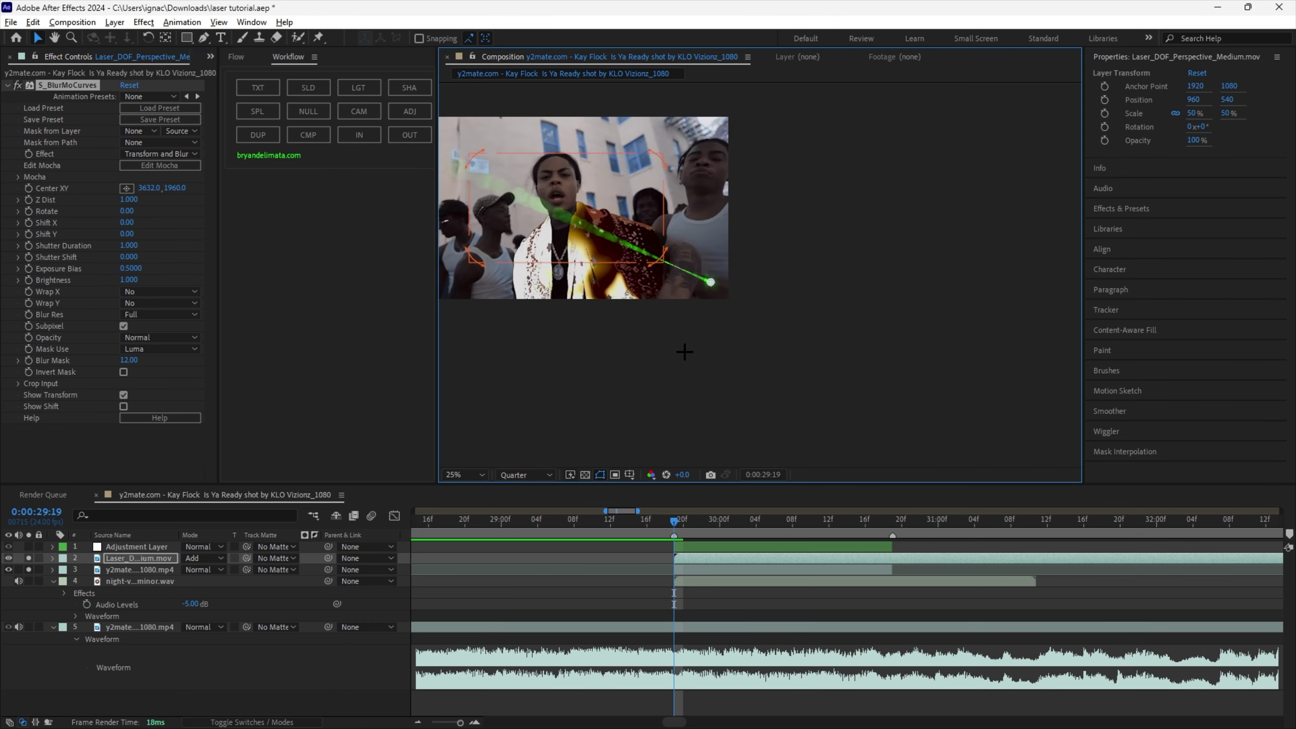
left_click_drag(622, 258, 723, 332)
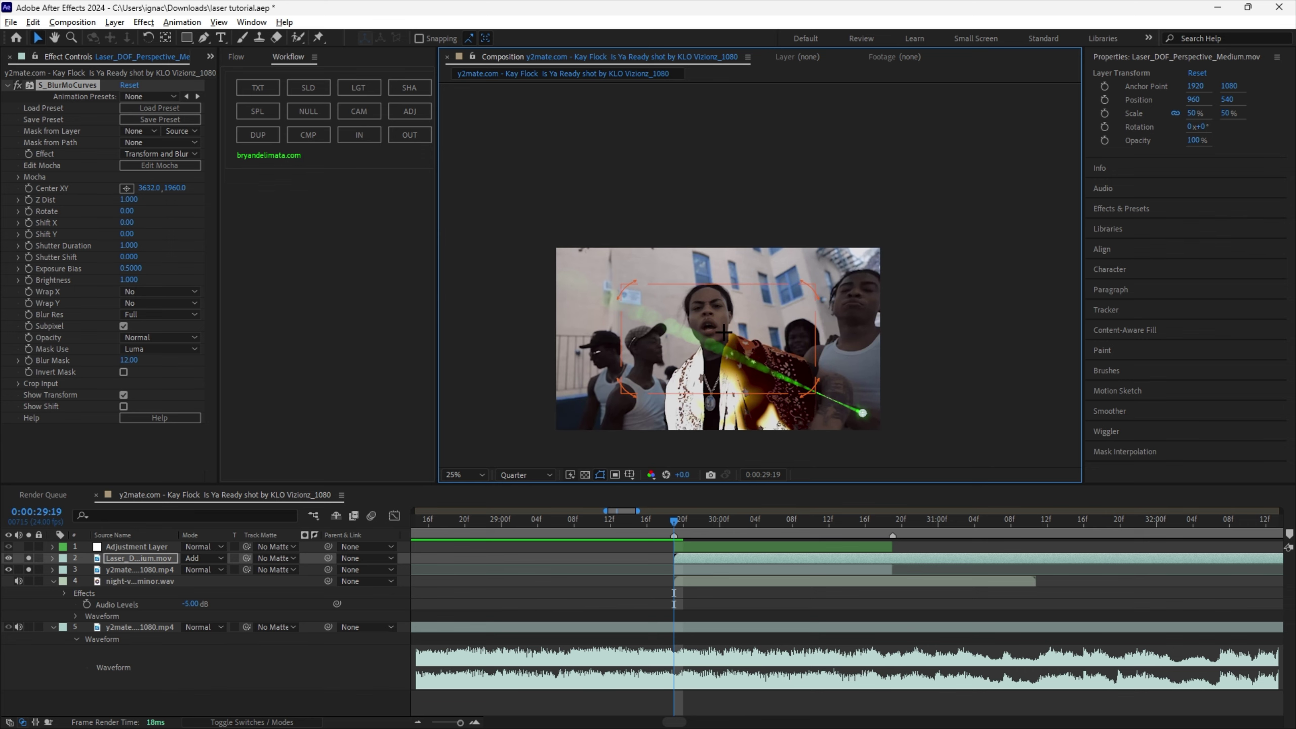
left_click(125, 187)
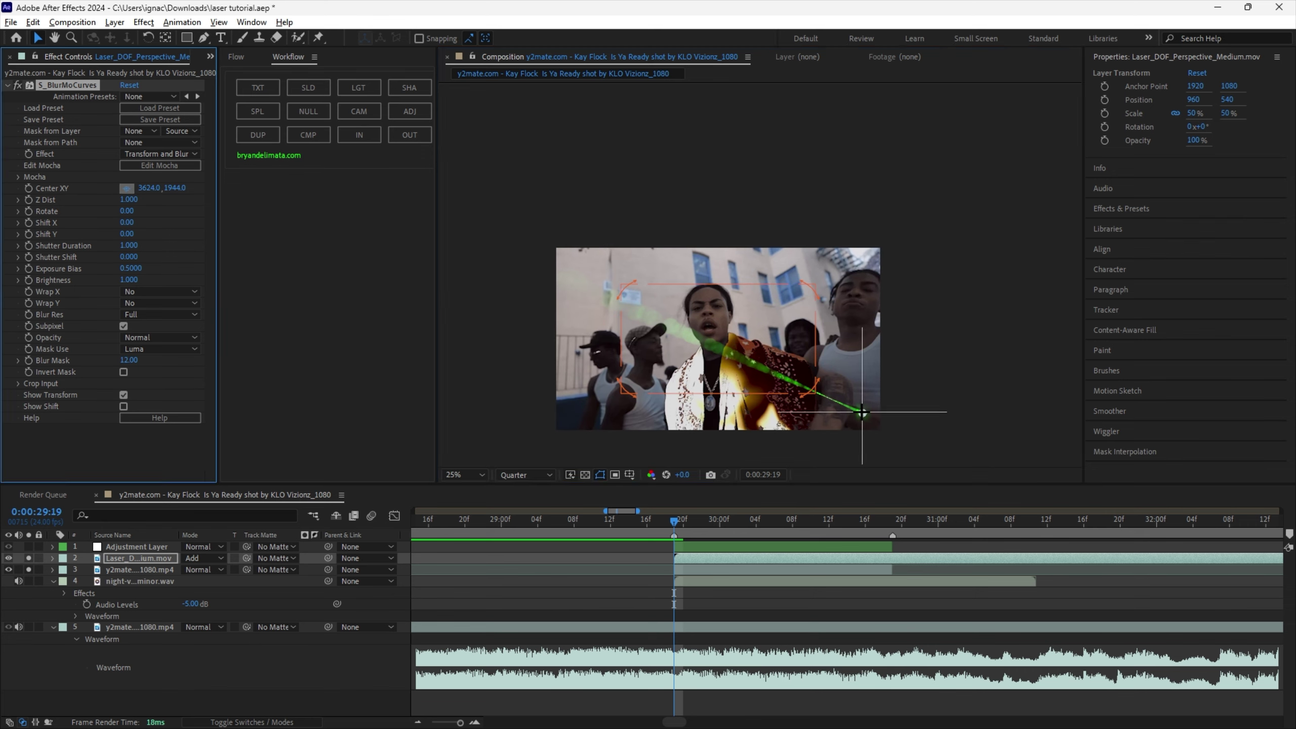
left_click(862, 412)
left_click_drag(861, 411, 830, 382)
Step: Scale the laser layer to 62%, duplicate it and mirror the copy horizontally with a Scale of -62, 62%
key("s")
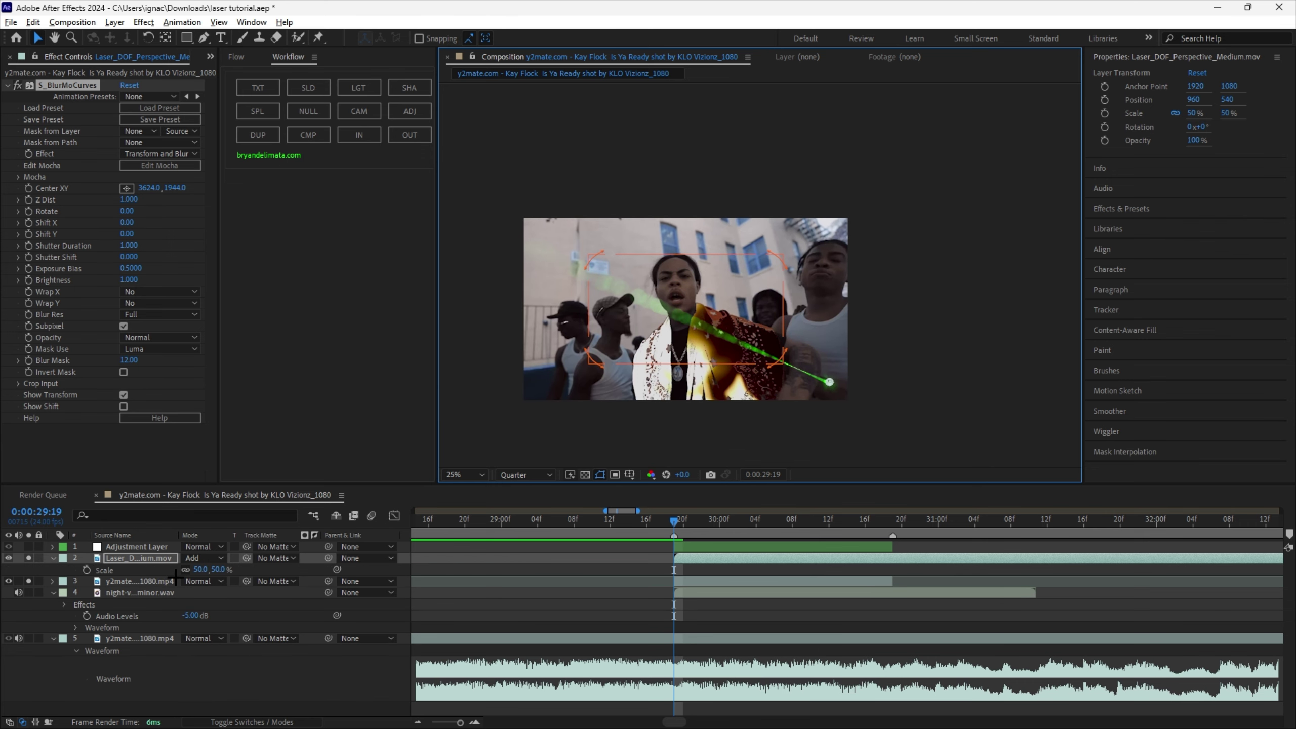
mouse_move(200, 570)
left_mouse_down()
mouse_move(216, 570)
mouse_move(185, 570)
mouse_move(212, 575)
left_mouse_up()
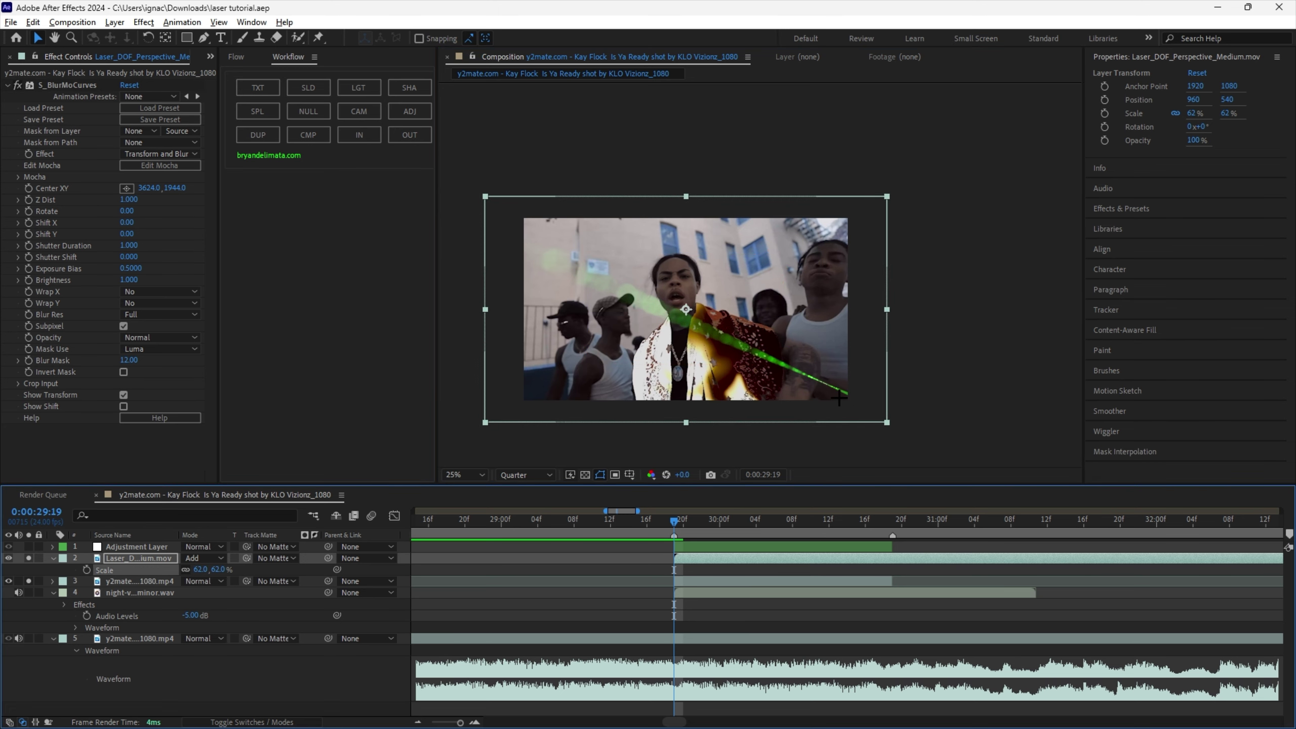
key("ctrl+d")
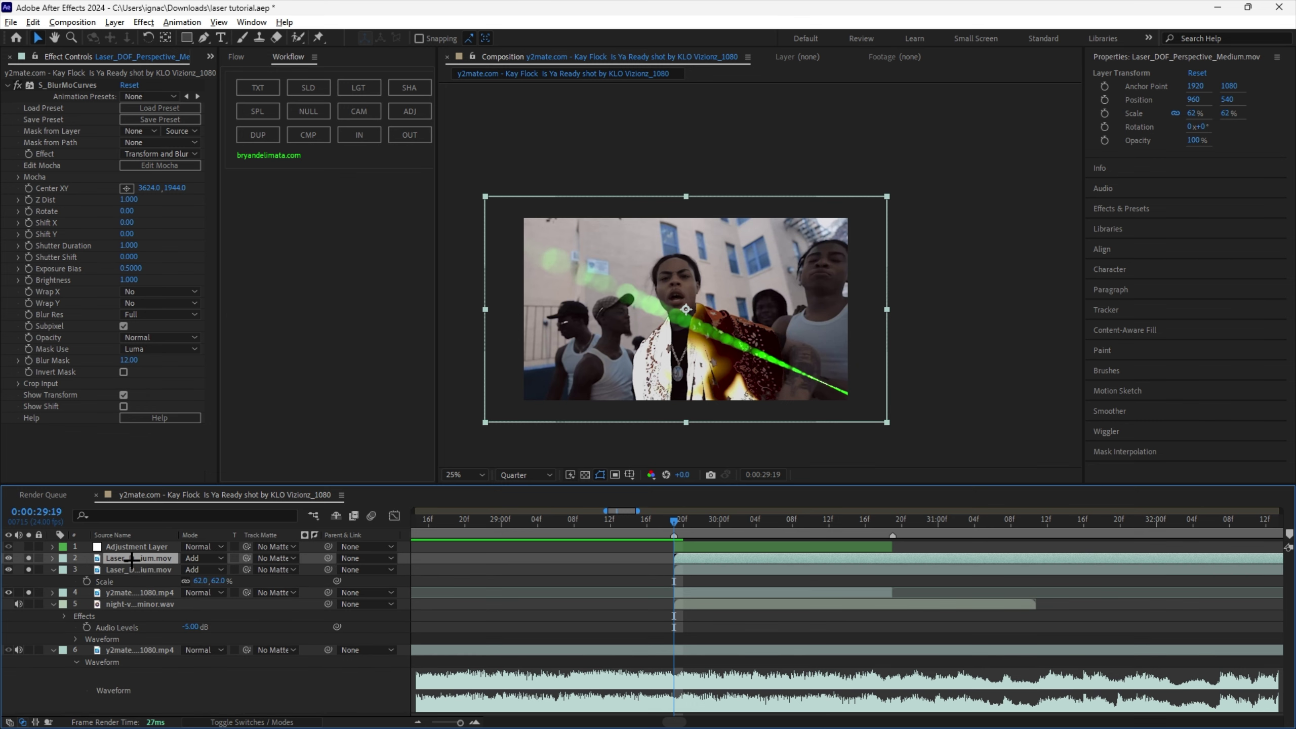
key("s")
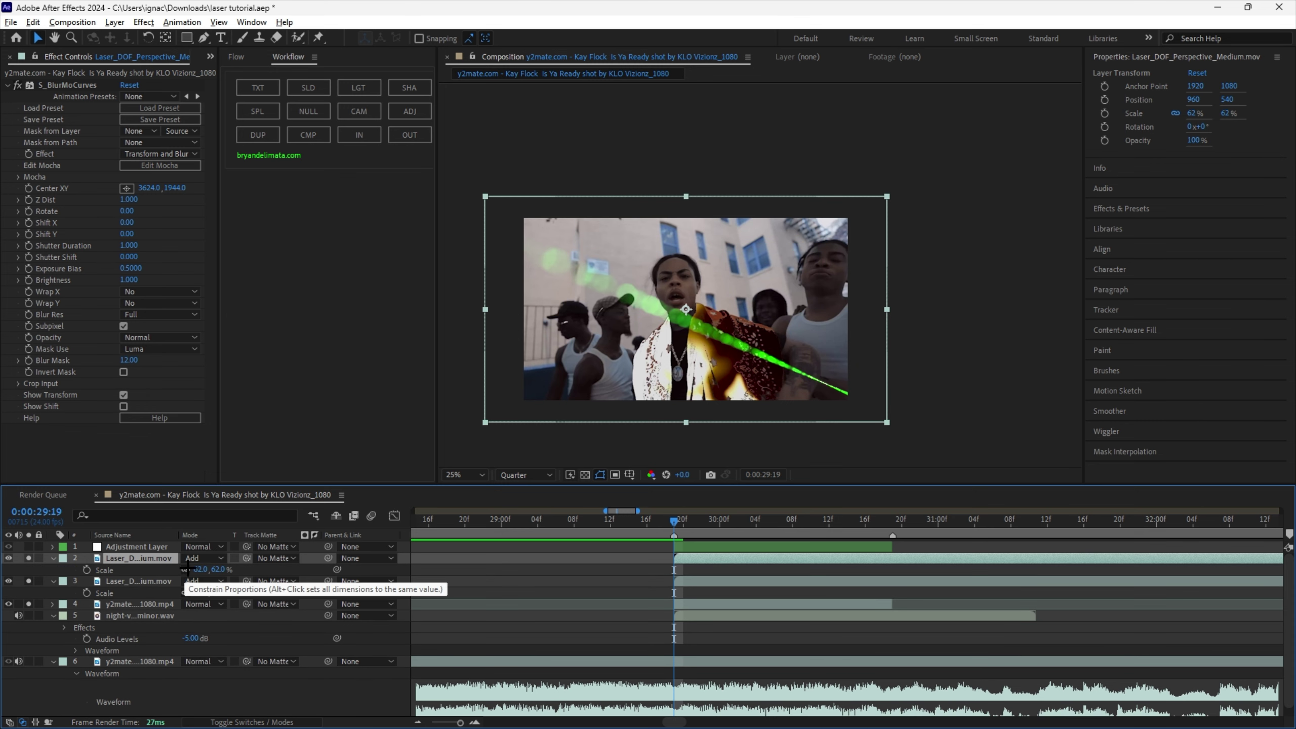
left_click(185, 569)
left_click(201, 569)
type("-62")
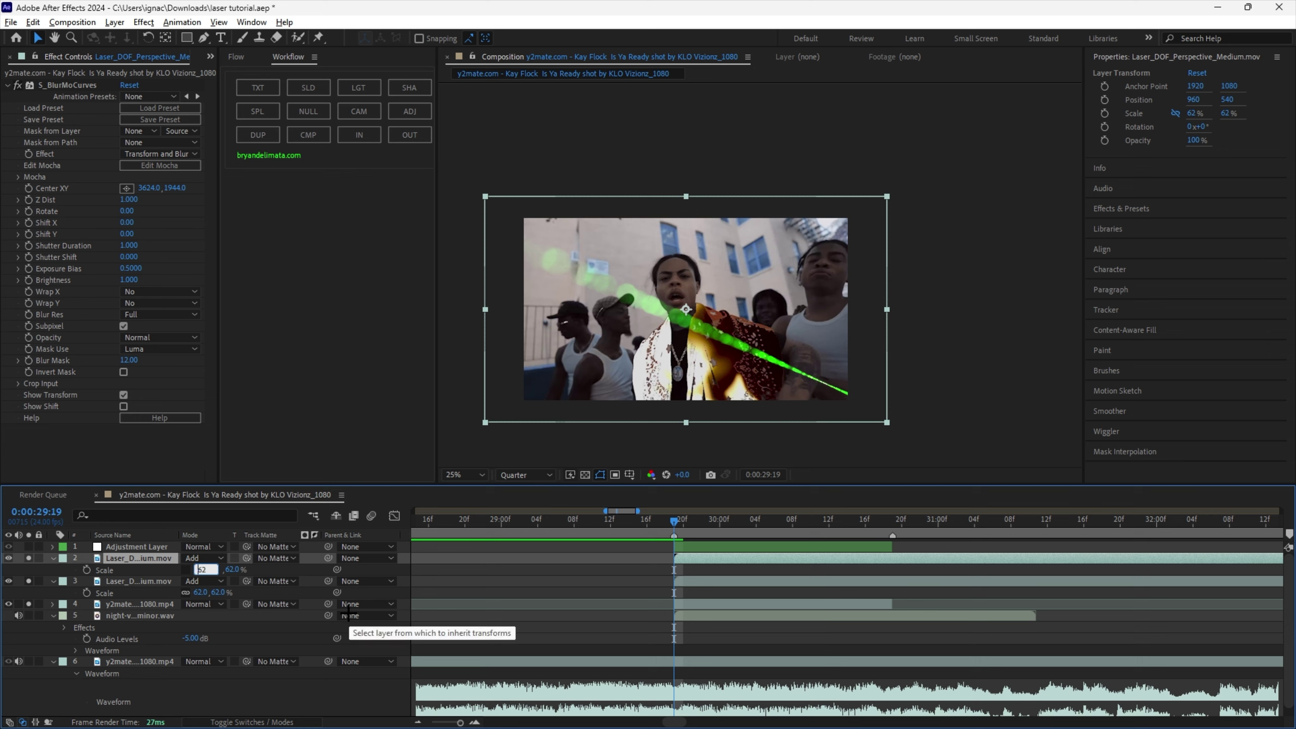
key("Return")
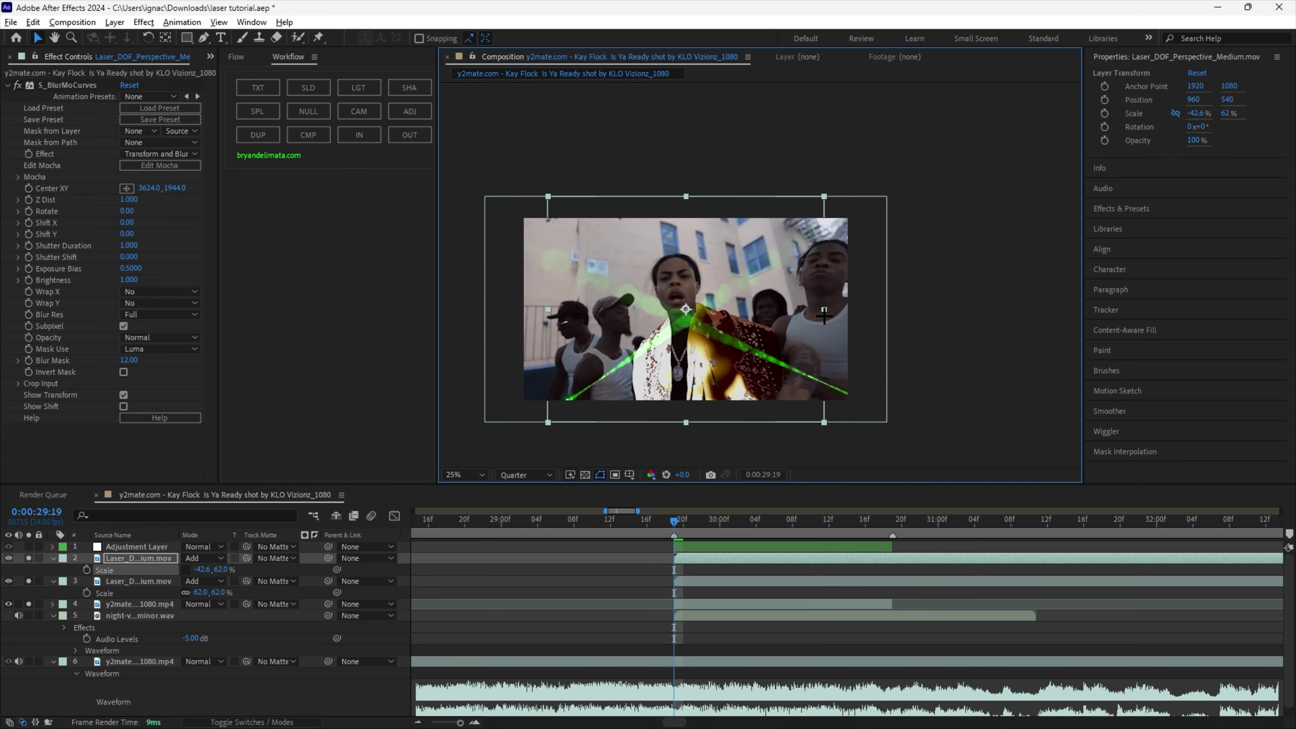
Step: Keyframe Rotate in S_BlurMoCurves on both lasers at 0:00:29:19, with -21 on the mirrored copy and -17 on the original
left_click(126, 578)
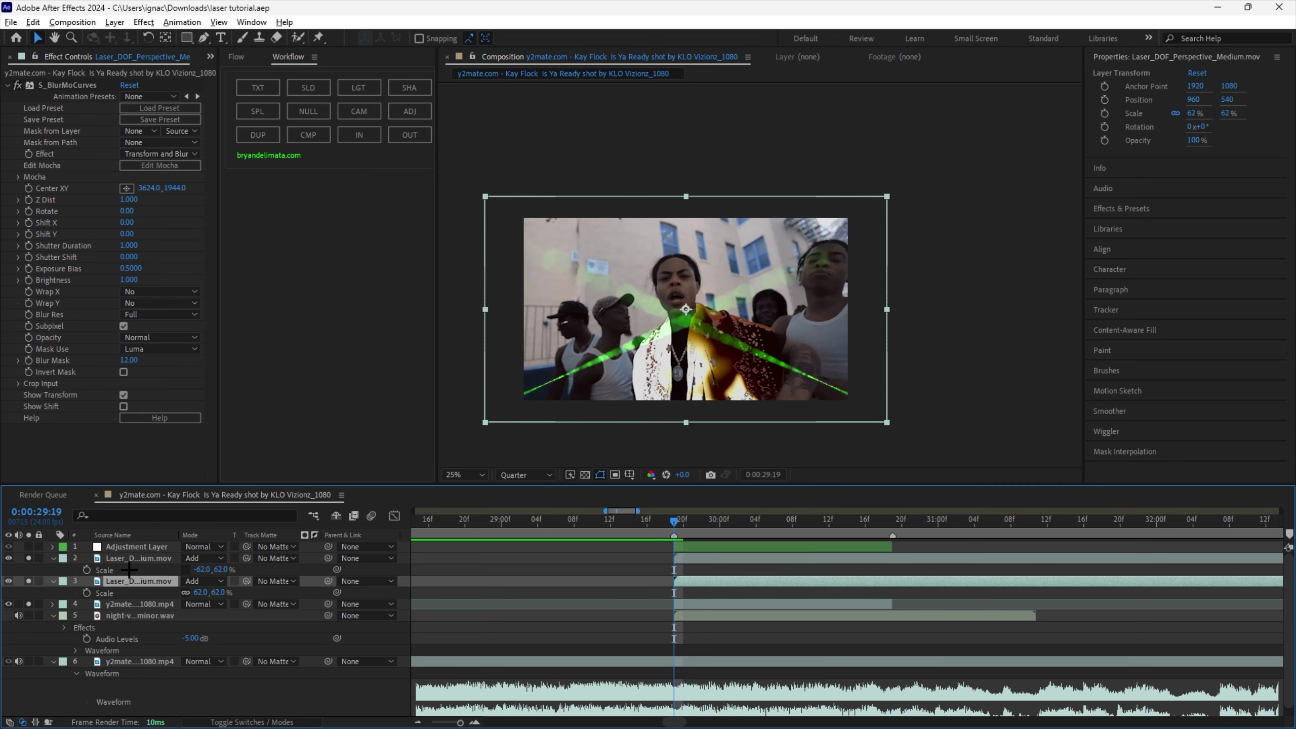
left_click(27, 210)
left_click(151, 557)
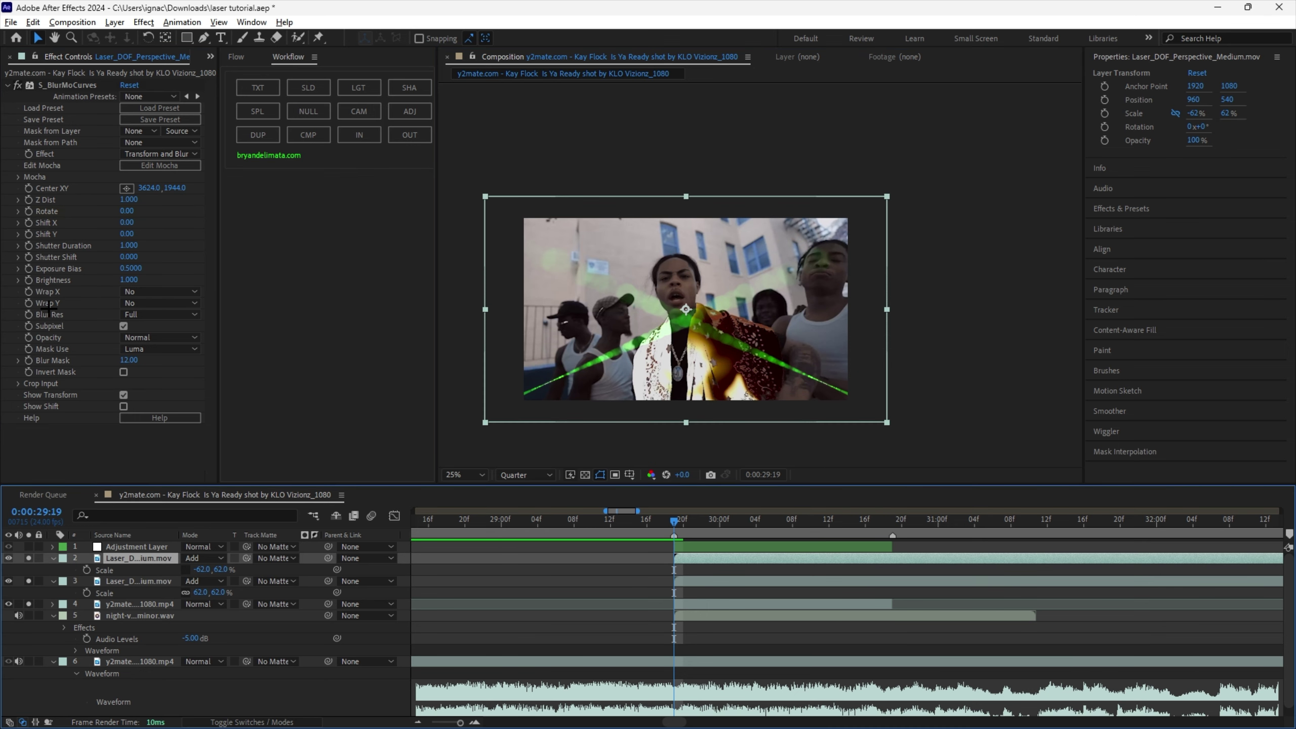
left_click(28, 211)
mouse_move(141, 209)
left_mouse_down()
mouse_move(107, 215)
mouse_move(121, 215)
left_mouse_up()
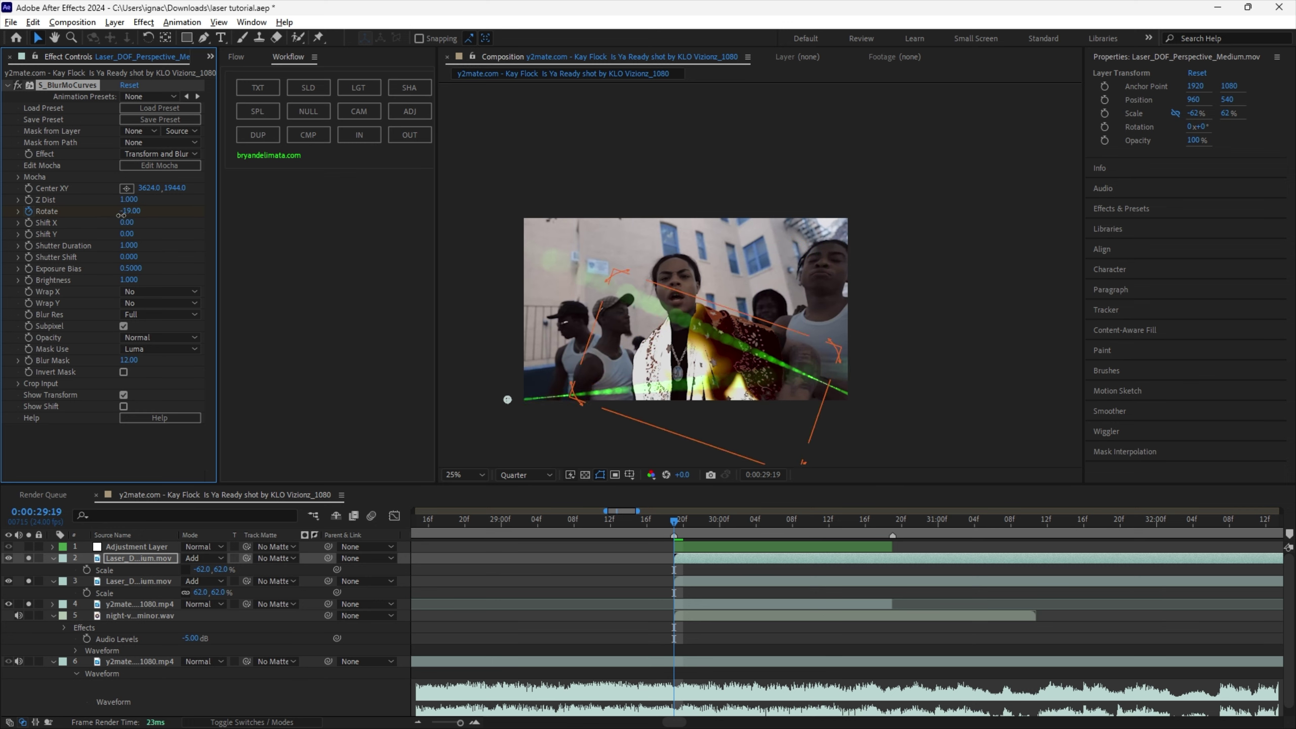
left_click(694, 579)
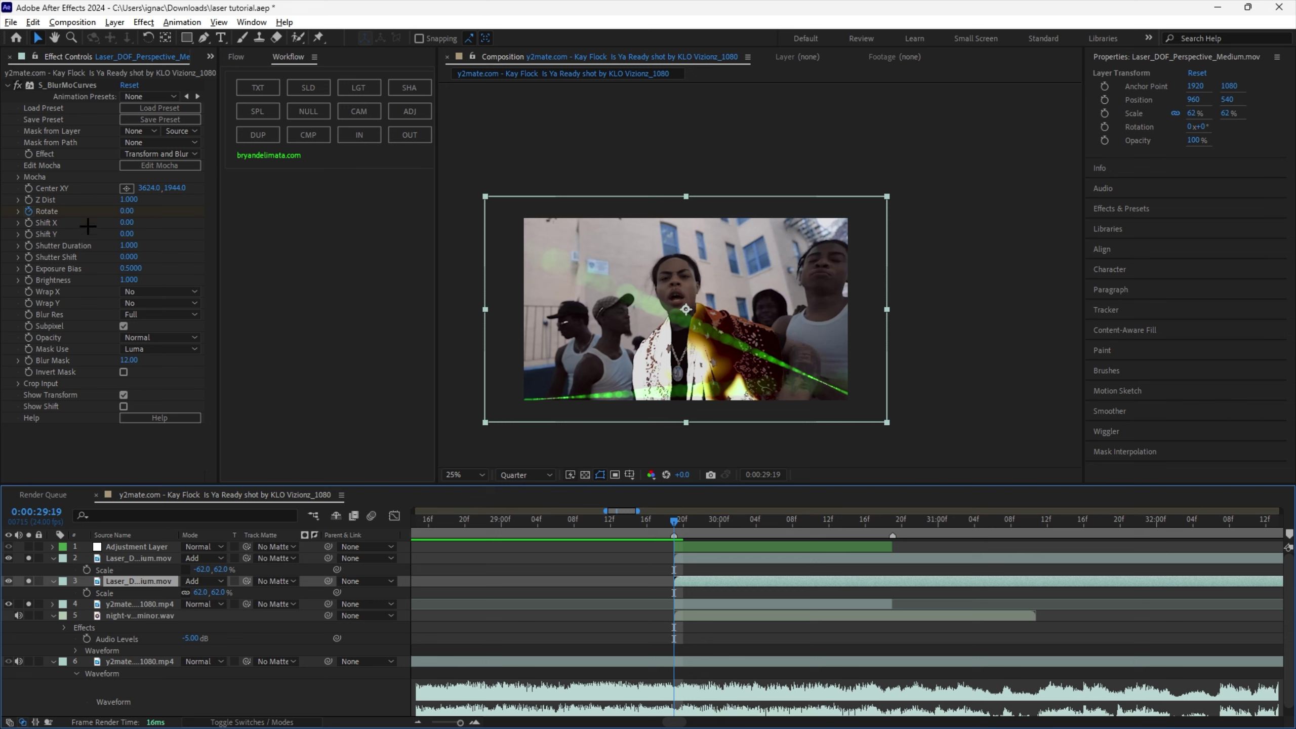
left_click_drag(128, 210, 148, 237)
Step: Split both laser layers at 0:00:30:19 and delete the parts after the cut
left_click_drag(674, 520, 897, 537)
left_click(874, 556, "ctrl")
key("ctrl+shift+d")
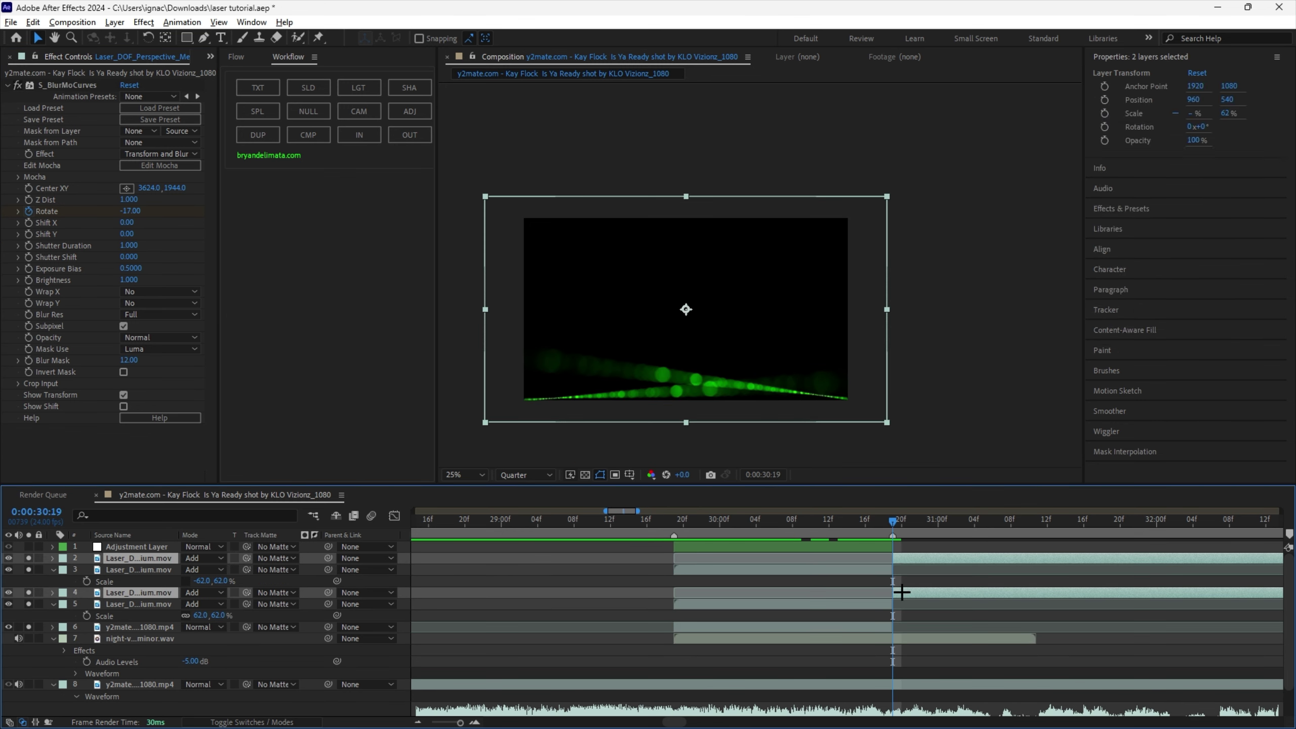
key("Delete")
Step: At 0:00:30:18, set Rotate in S_BlurMoCurves to 16 on the mirrored laser and -1 on the original
left_click(874, 557)
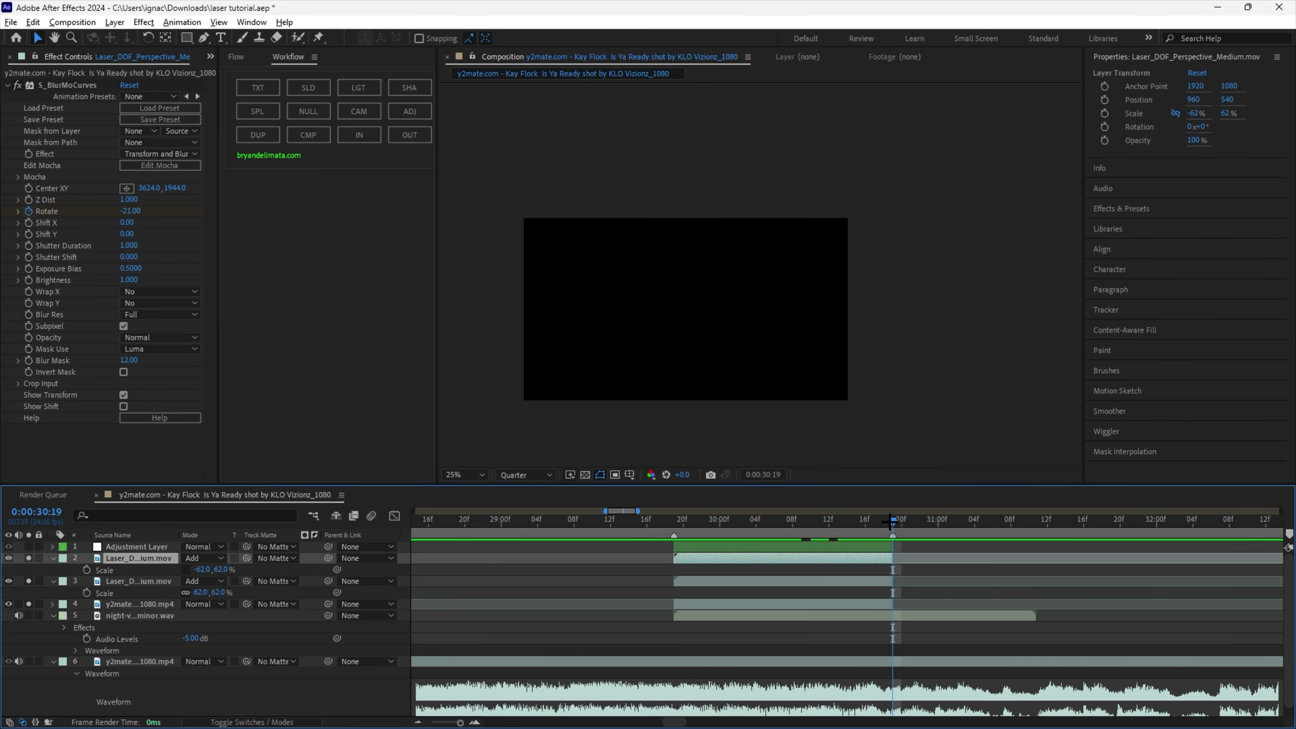
left_click(887, 521)
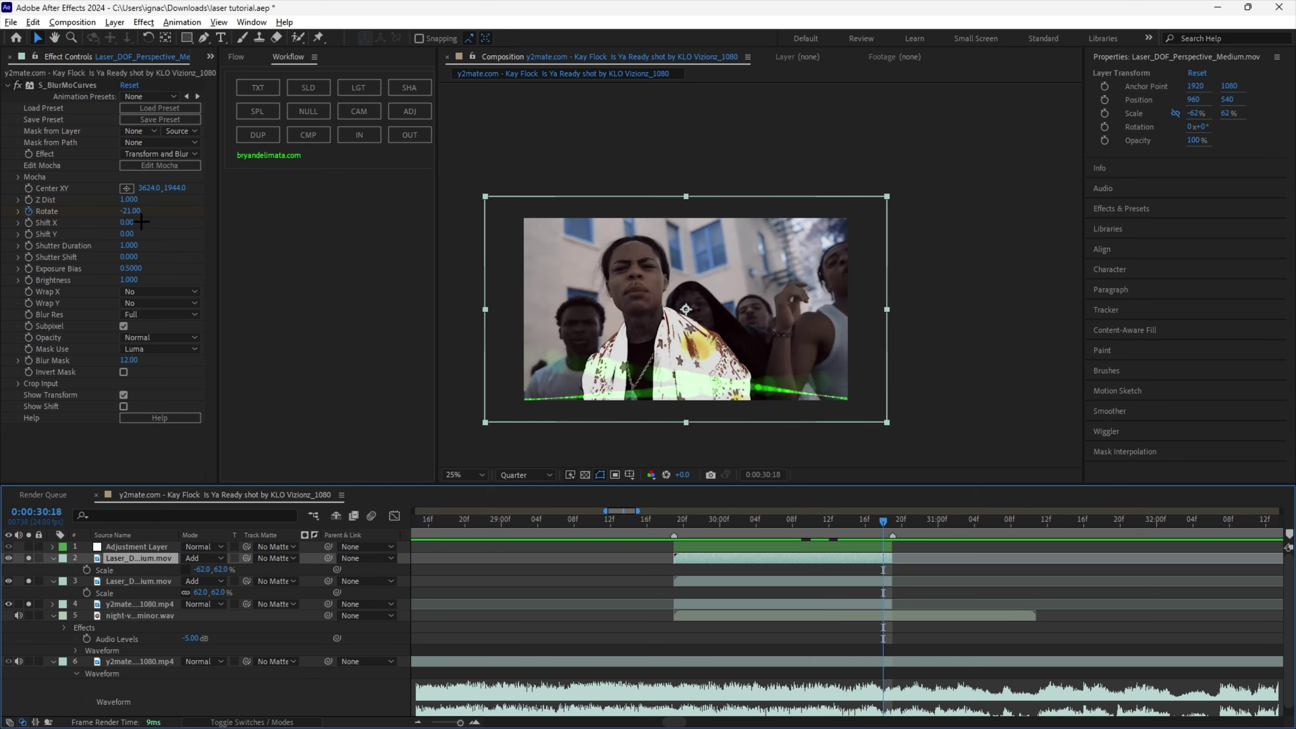
left_click_drag(122, 210, 163, 222)
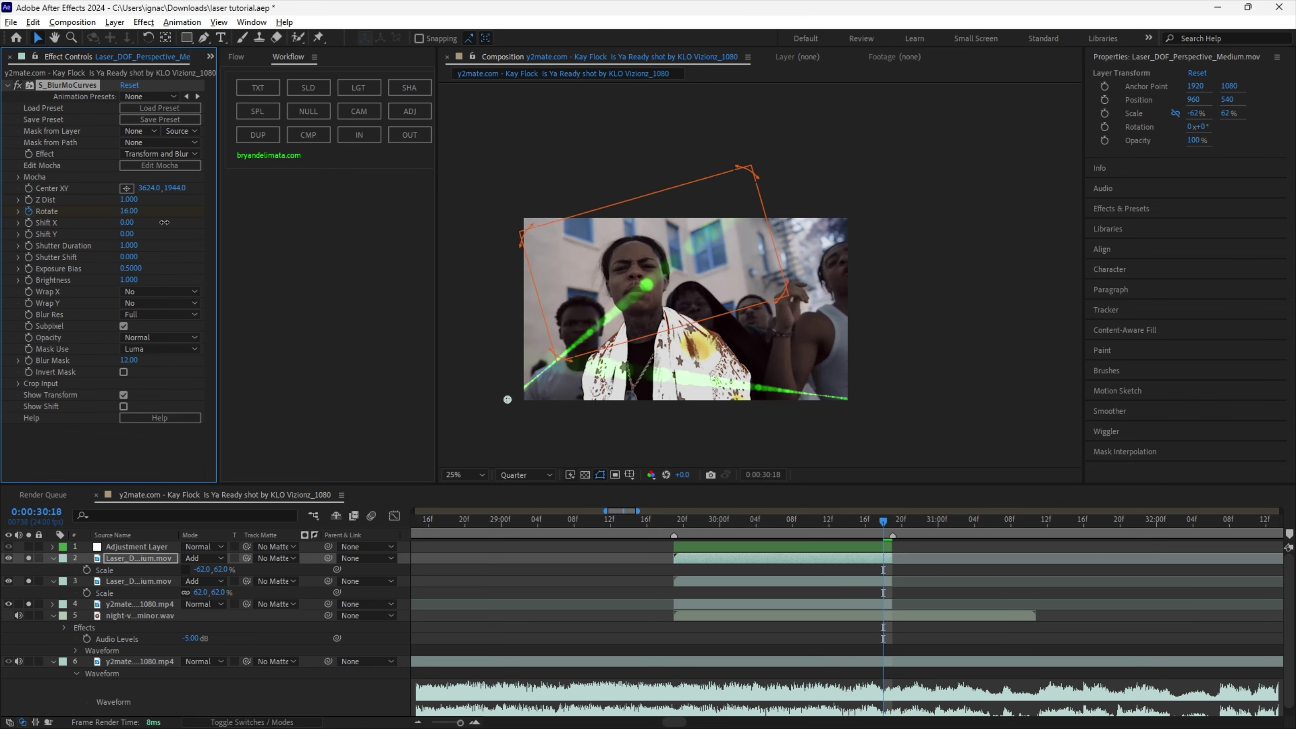
left_click(795, 581)
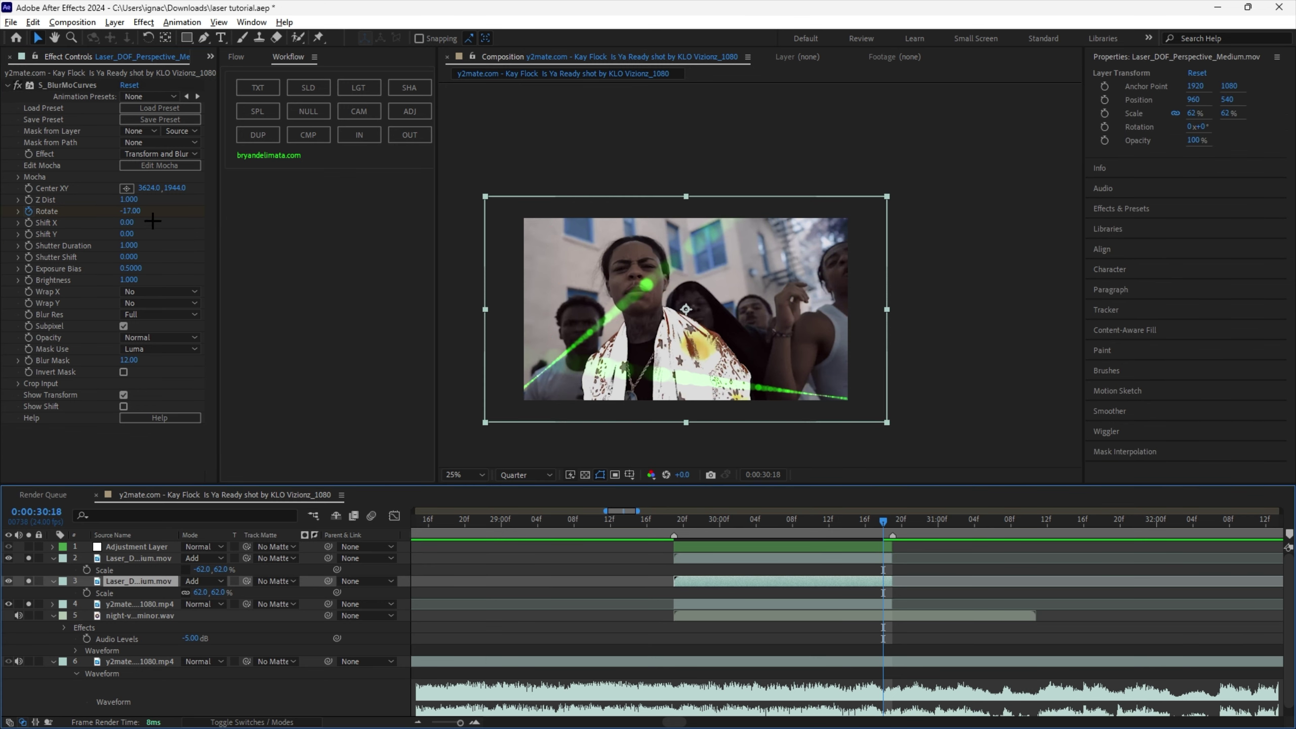
left_click_drag(139, 212, 153, 211)
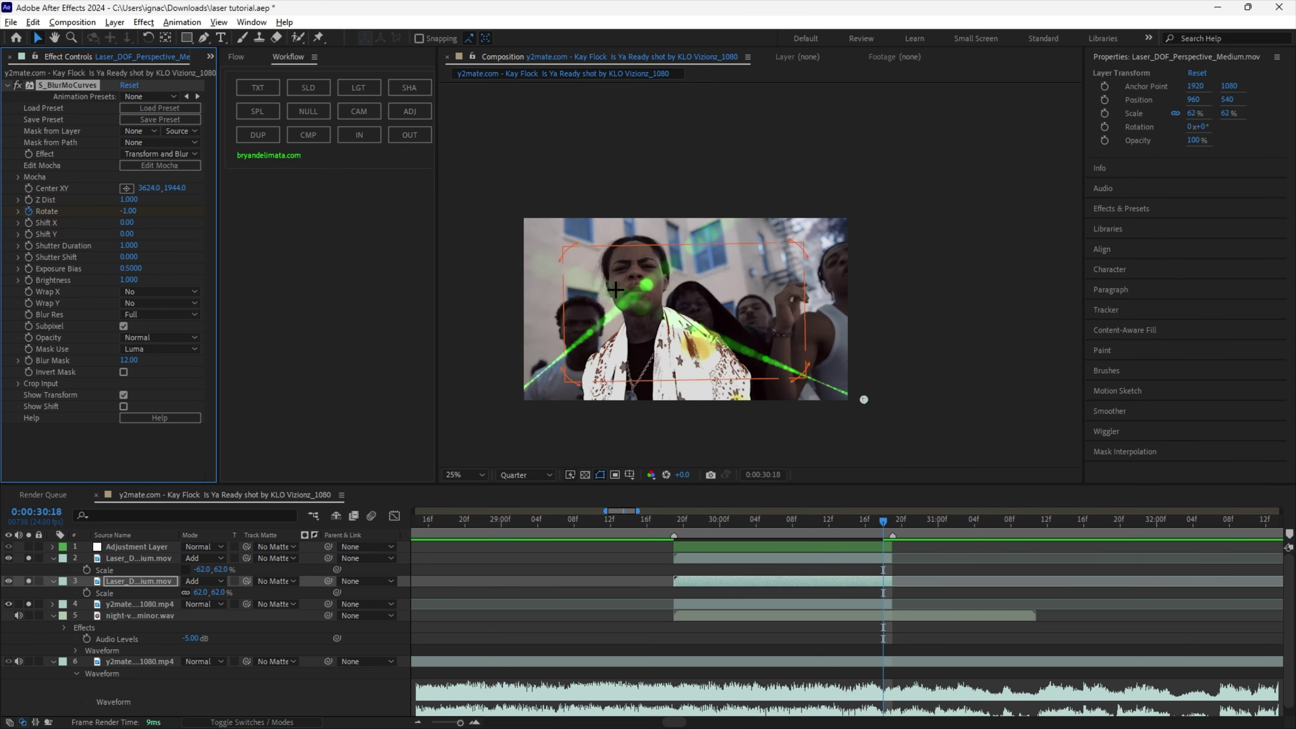
Step: Save the project and reveal the original laser layer's Rotate keyframes in the timeline
key("ctrl+s")
key("u")
left_click(758, 616)
Step: Play back the laser animation from 0:00:29:05 and scrub through it to 0:00:30:17 to check the beams' rotation
left_click(666, 520)
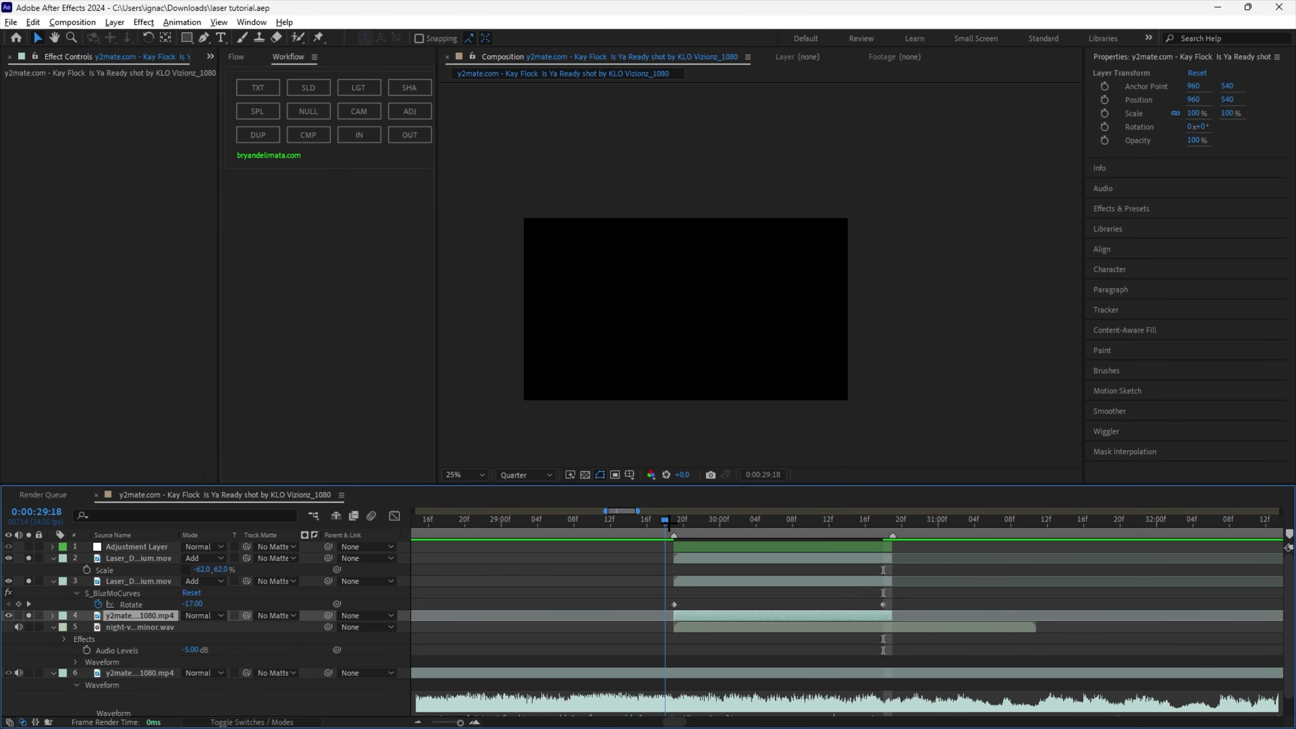
left_click_drag(665, 521, 544, 529)
key("space")
key("space")
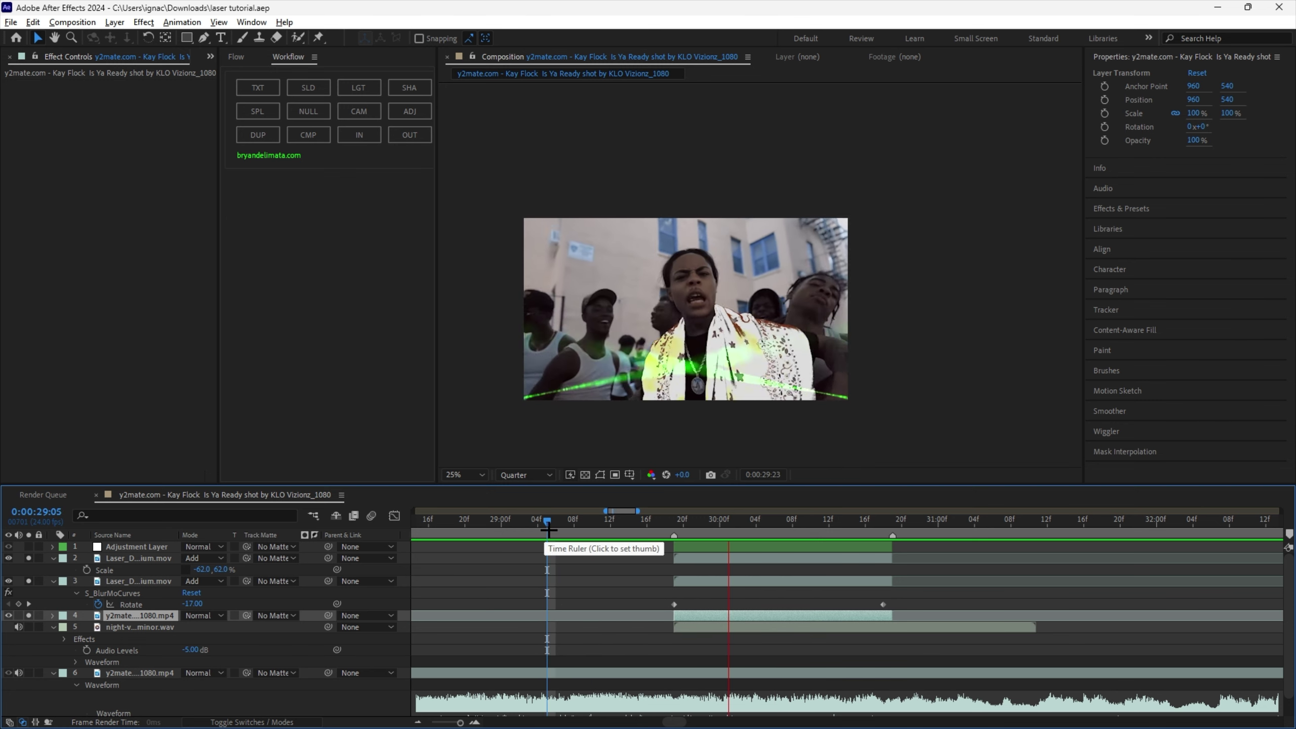
key("space")
left_click_drag(673, 520, 864, 584)
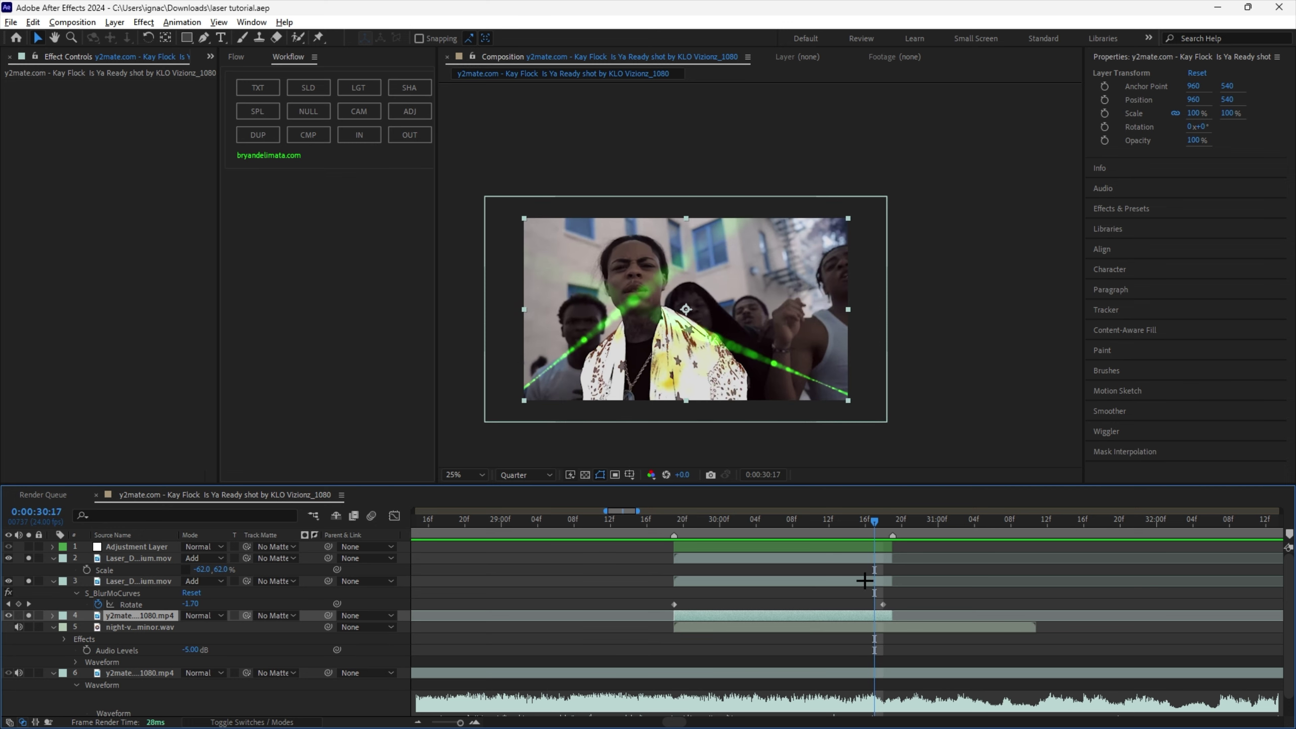
Step: Reveal the Rotate keyframes of both laser layers, open them in the graph editor and convert them to Auto Bezier
left_click(864, 582)
left_click(826, 615, "ctrl")
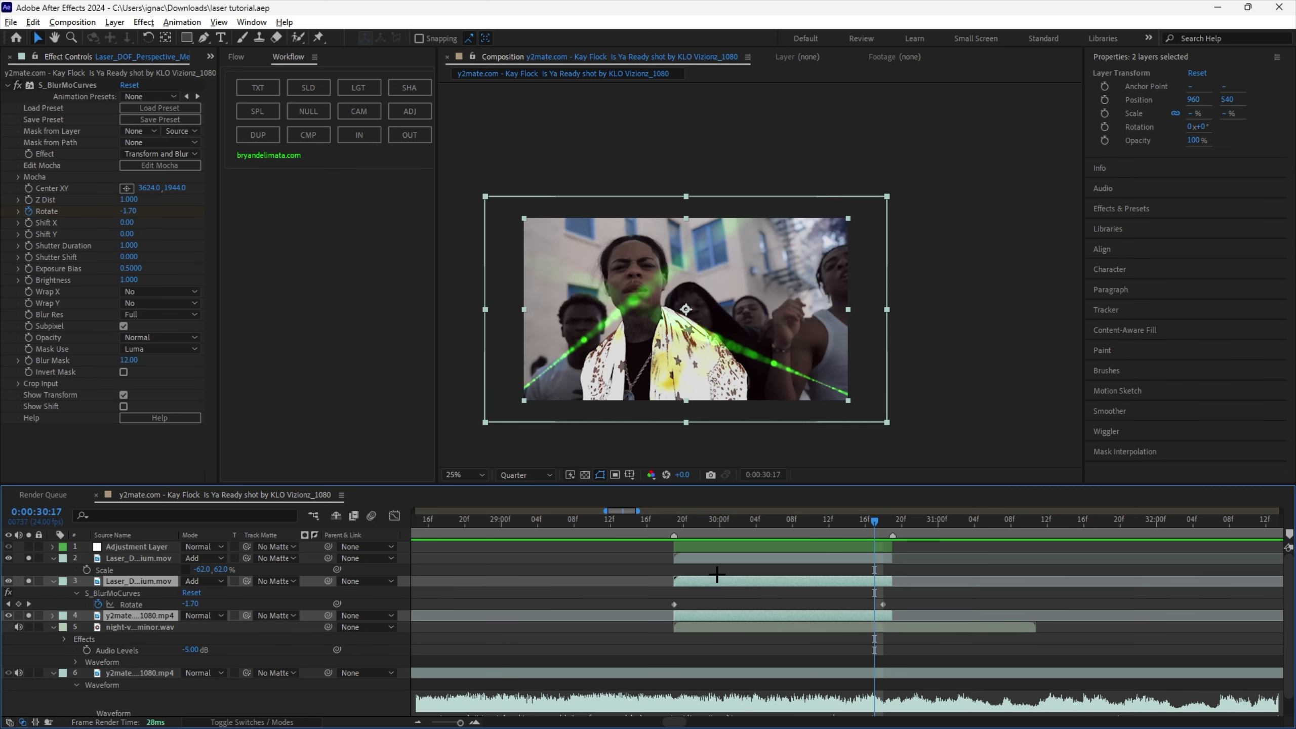
left_click(721, 558)
key("u")
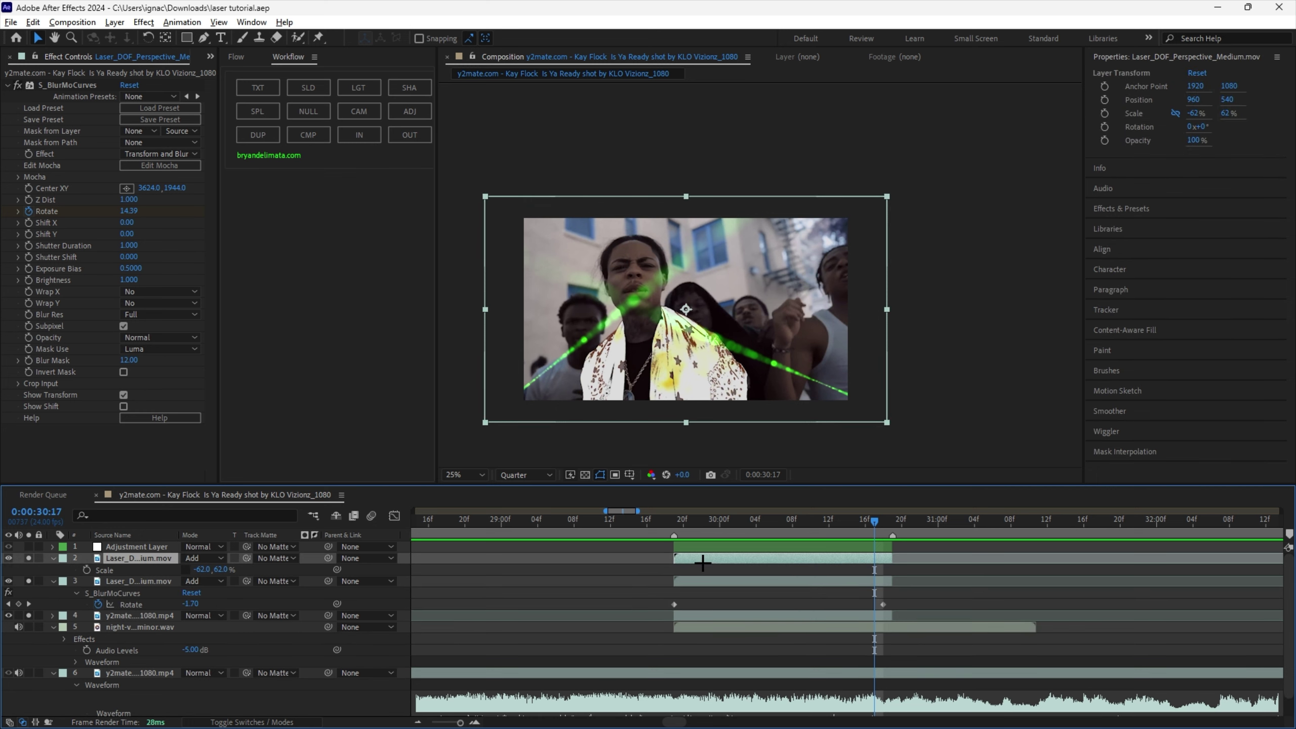
left_click_drag(897, 573, 666, 626)
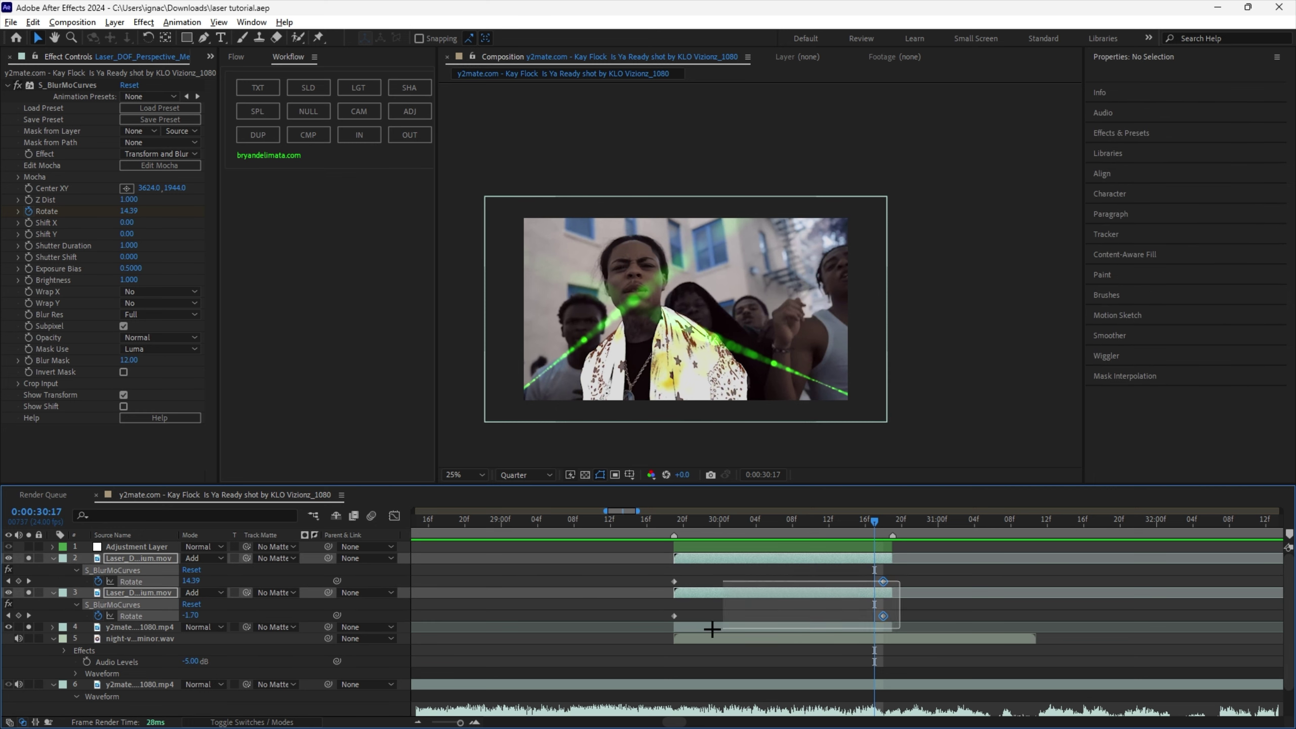
left_click(395, 516)
left_click(924, 709)
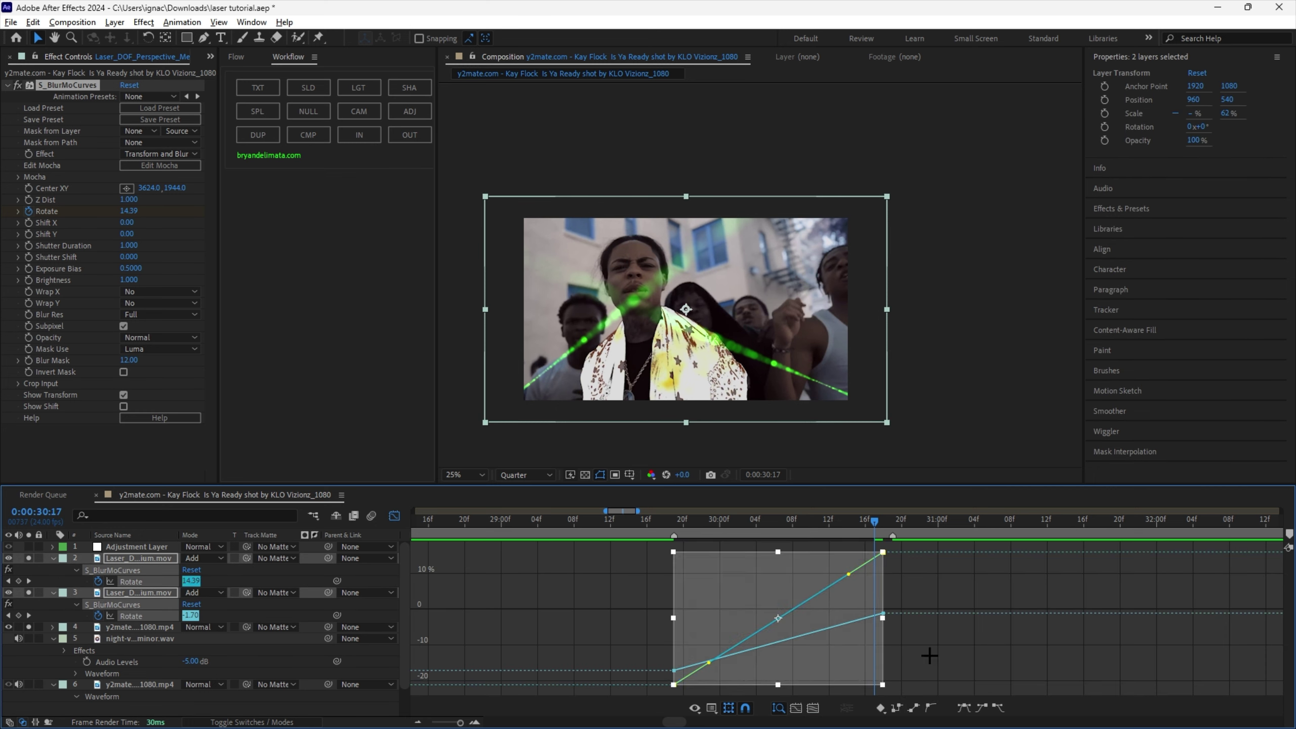
Step: Bend both lasers' Rotate curves so the rotation starts fast and slows toward the end, and play back the result
left_click_drag(848, 573, 805, 563)
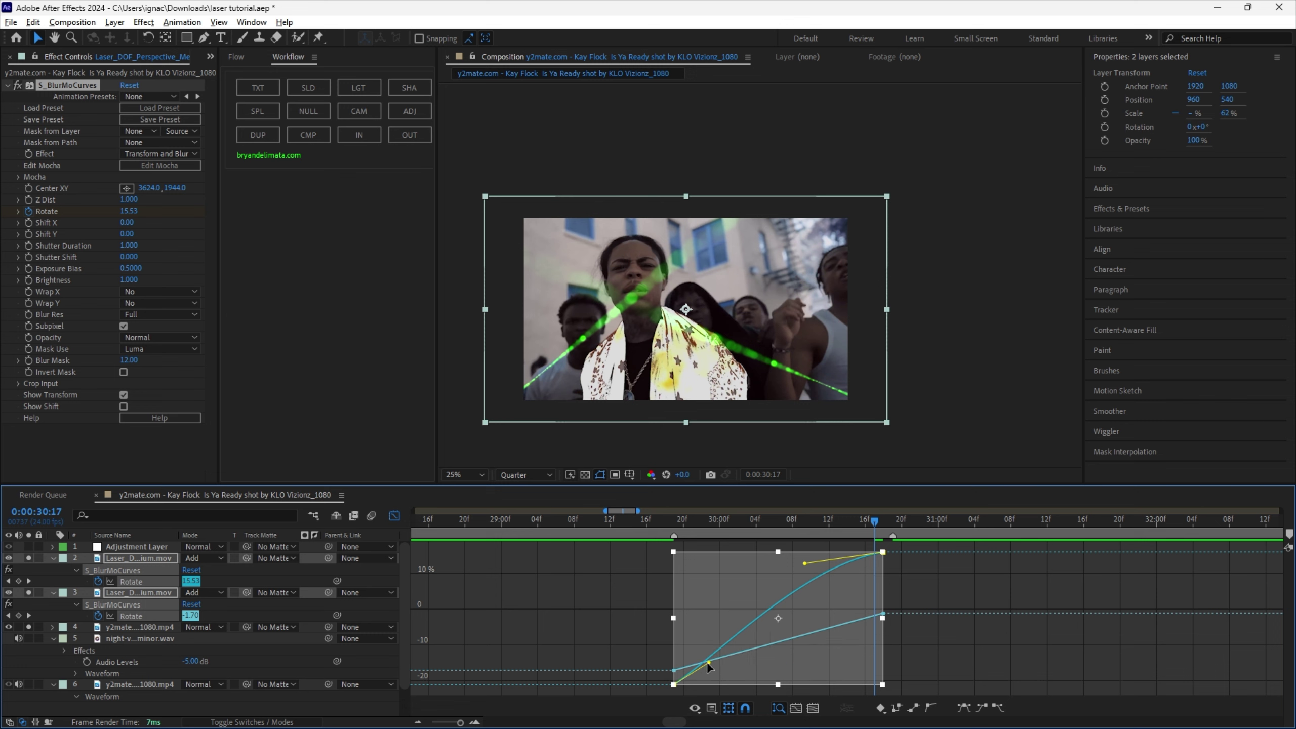
left_click_drag(709, 662, 692, 645)
left_click(785, 639)
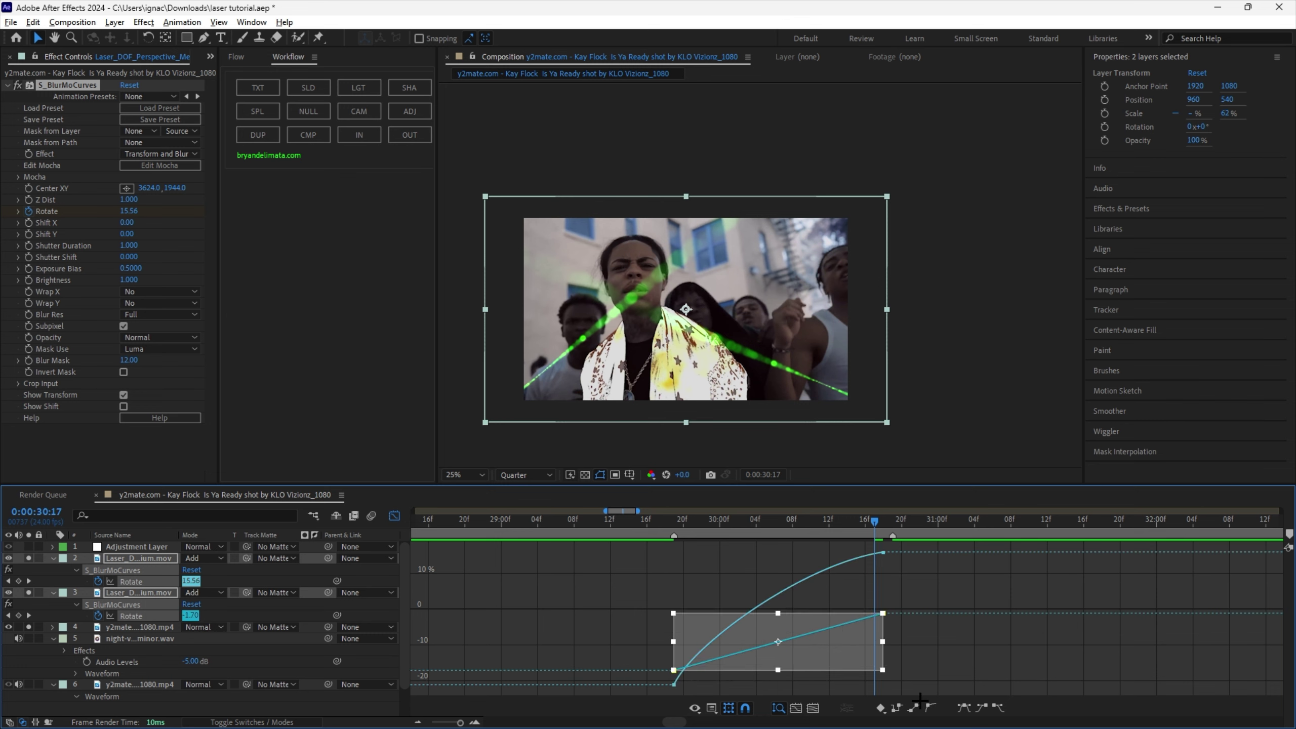
left_click_drag(709, 660, 703, 649)
left_click_drag(847, 623, 811, 616)
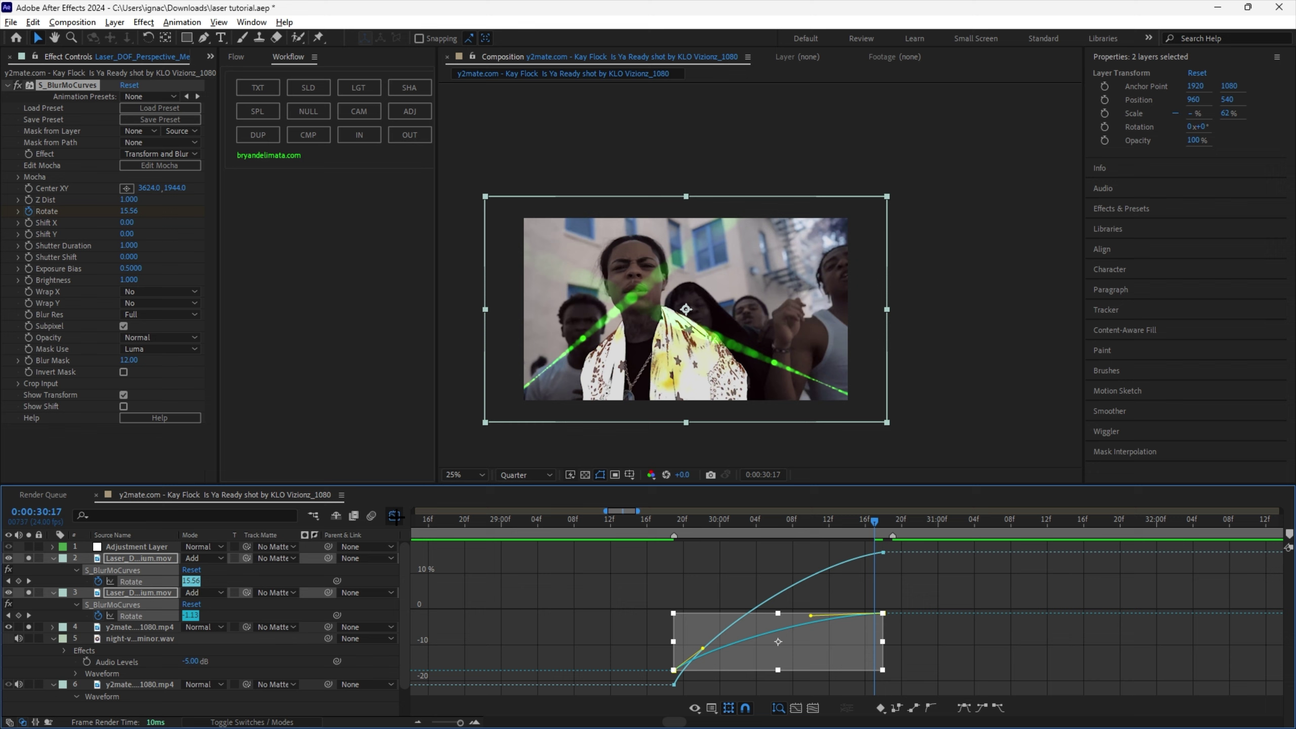
key("shift+F3")
left_click(630, 519)
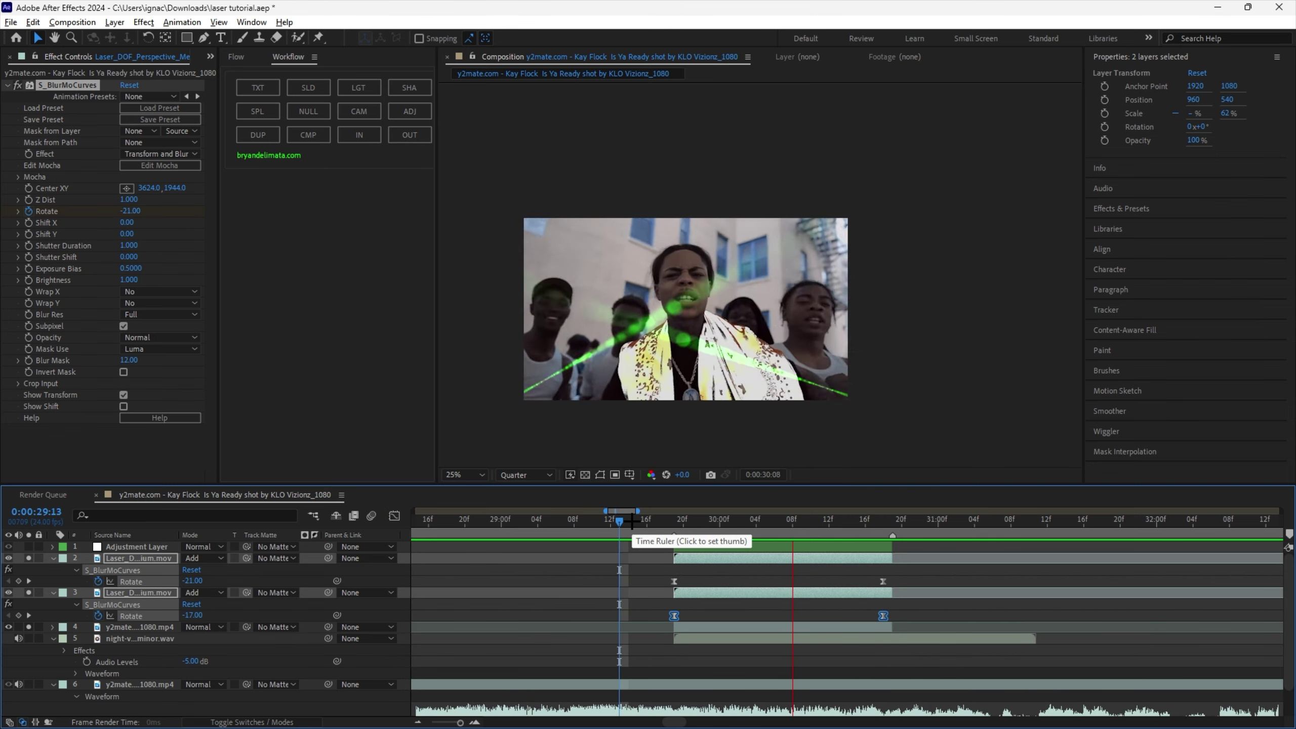
key("space")
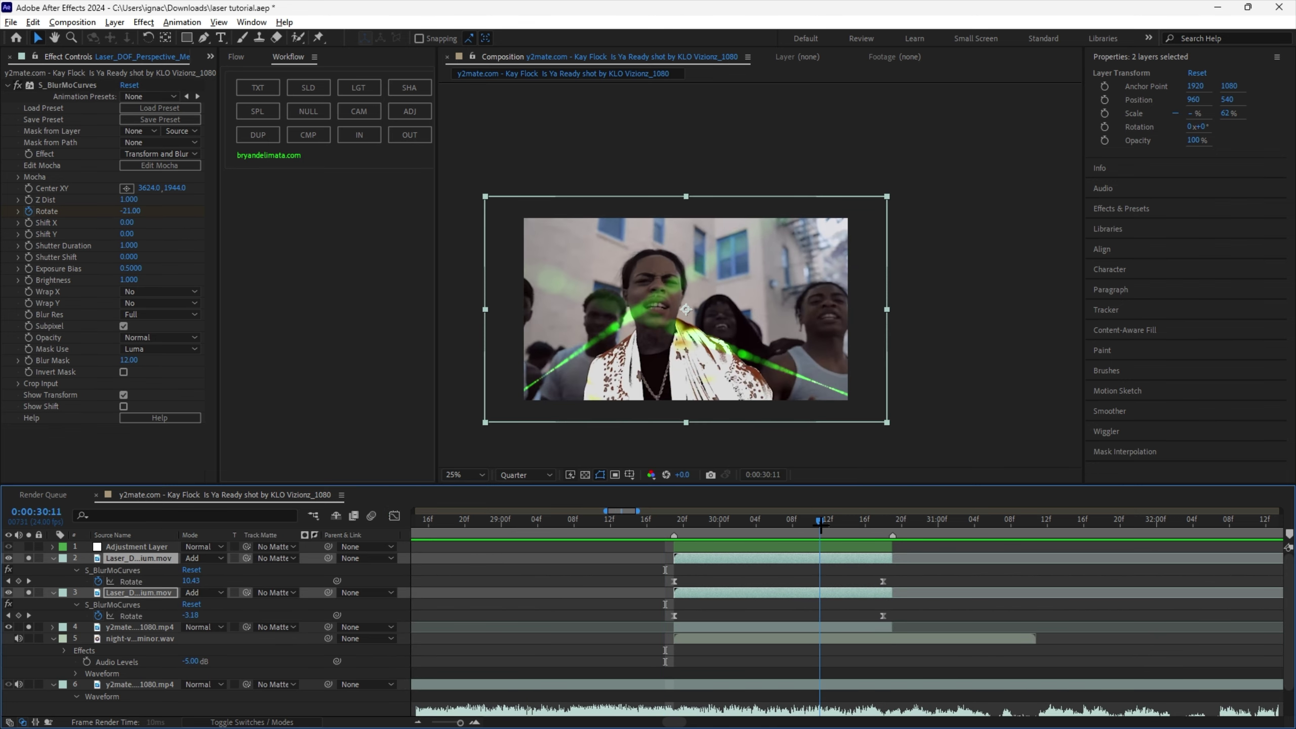
Step: Pre-compose the two laser layers as Pre-comp 1, moving all attributes, and set its blending mode to Add
right_click(789, 559)
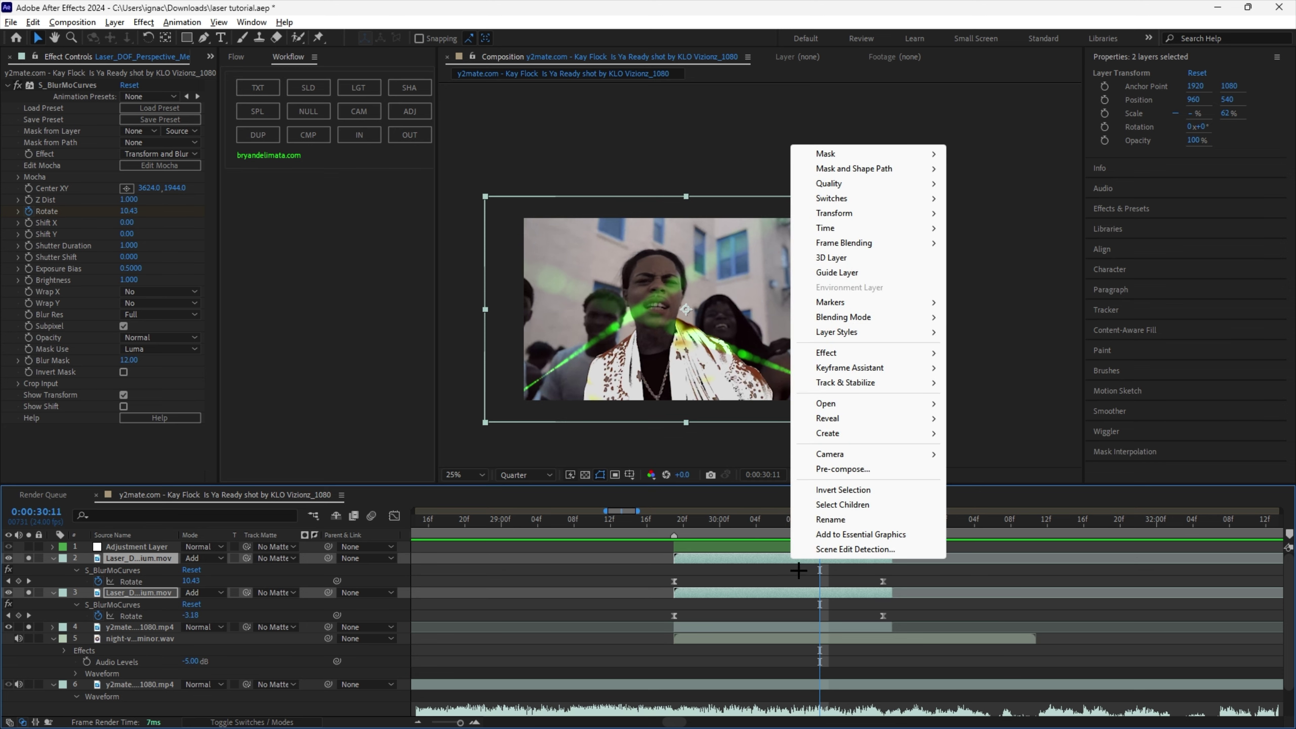
left_click(847, 465)
left_click(531, 378)
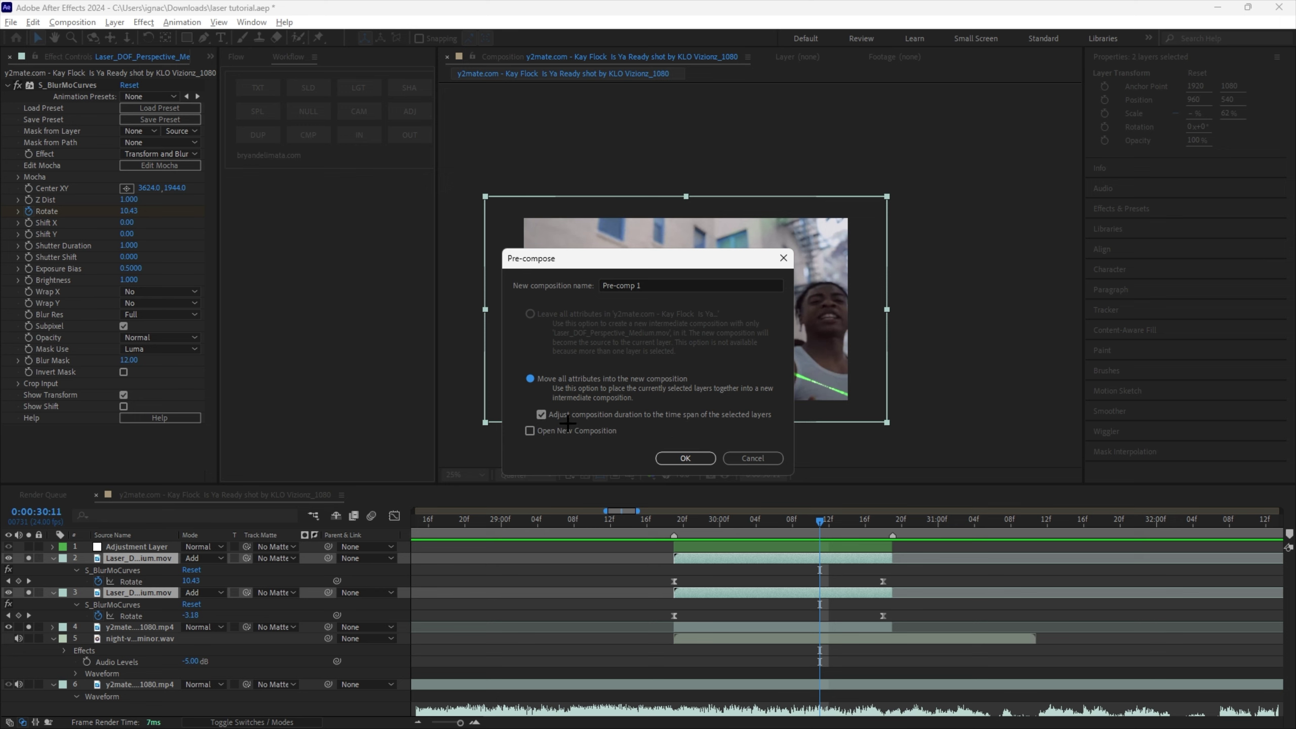
left_click(685, 458)
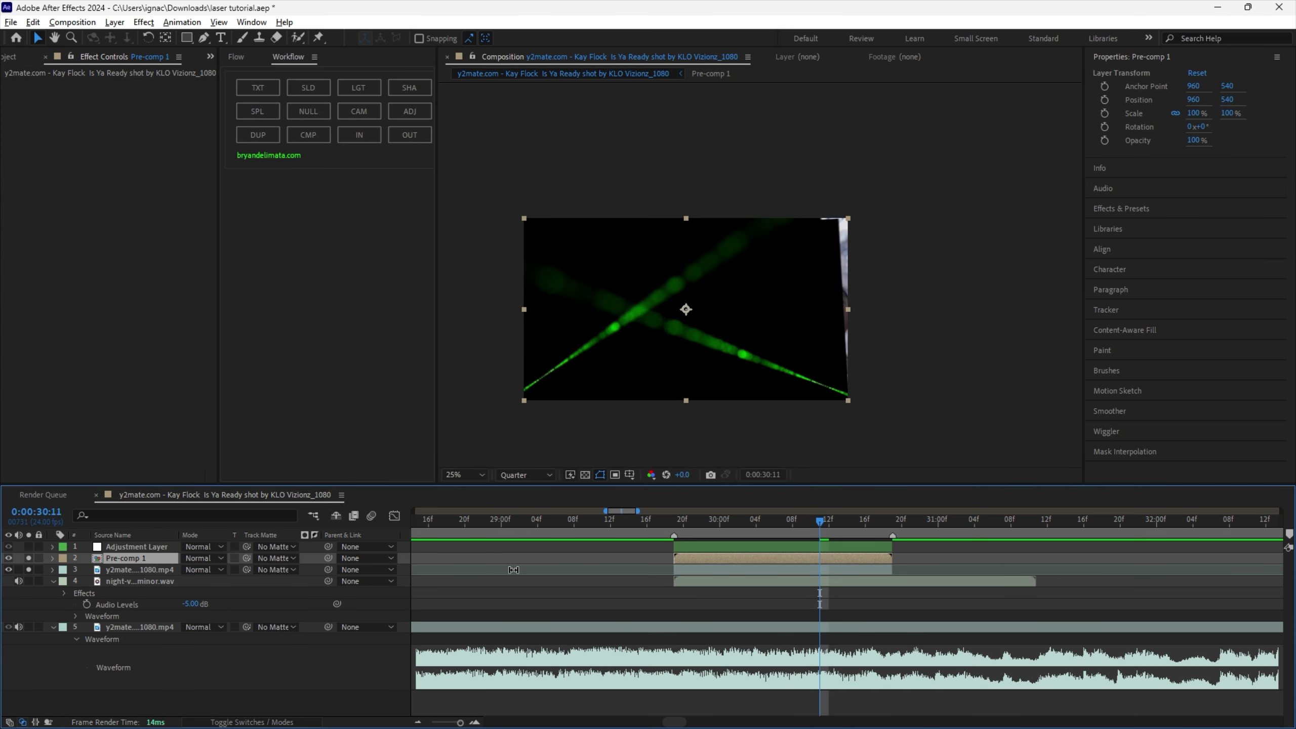
left_click(202, 558)
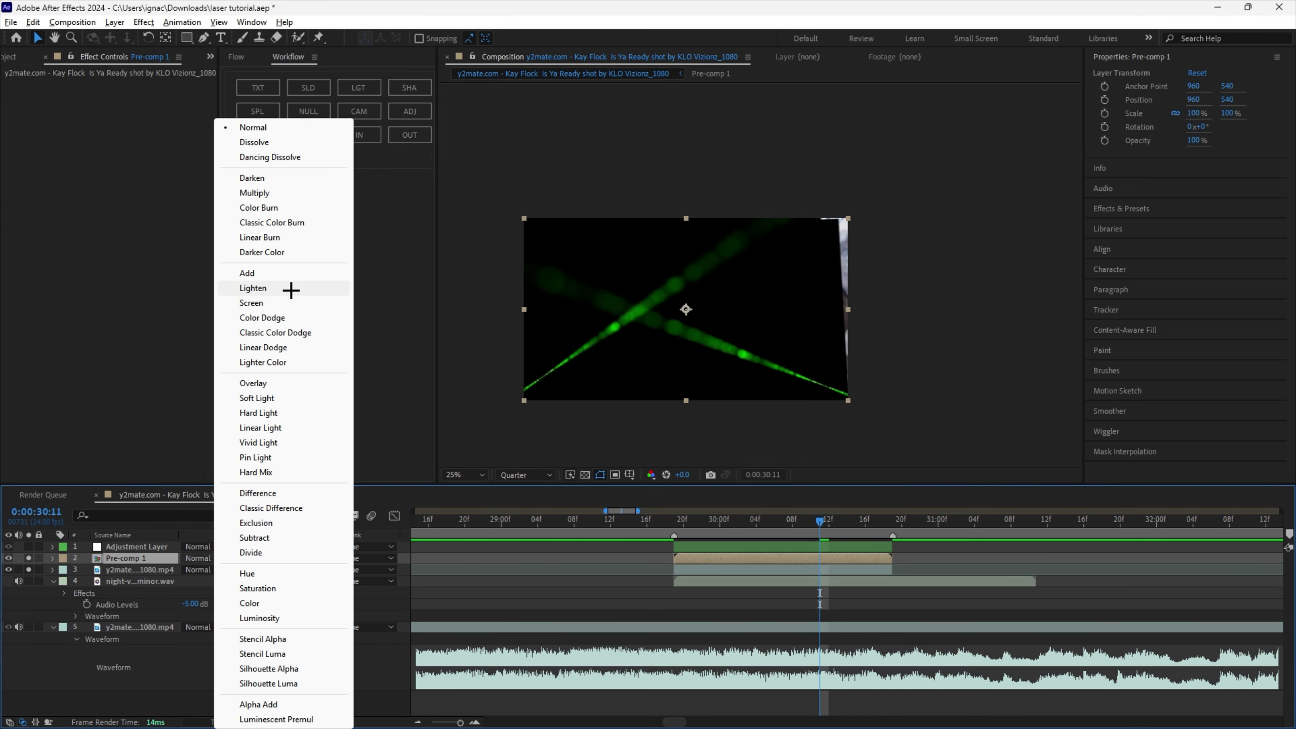
left_click(324, 269)
Step: Apply Deep Glow to Pre-comp 1 with Exposure 0.50 and Radius 1316, saving the project along the way
key("ctrl+space")
type("deep")
key("Return")
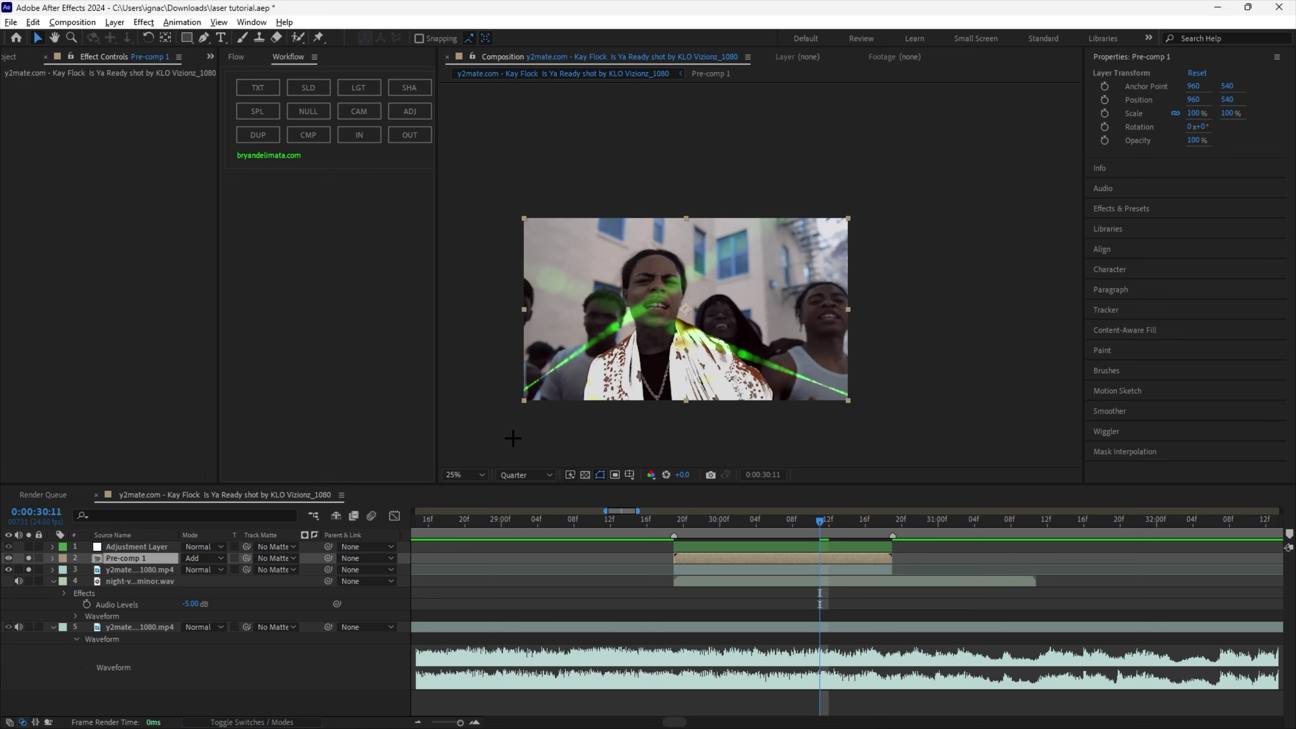
left_click(776, 398)
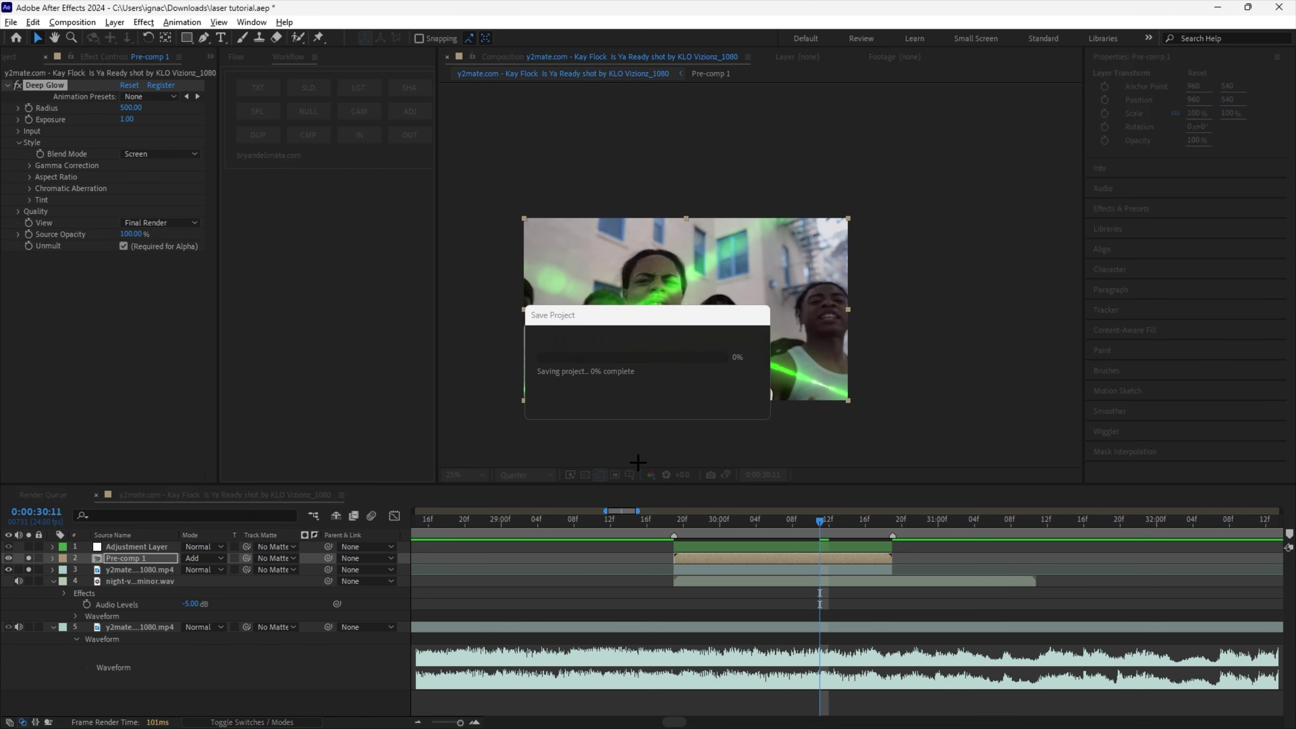
key("Return")
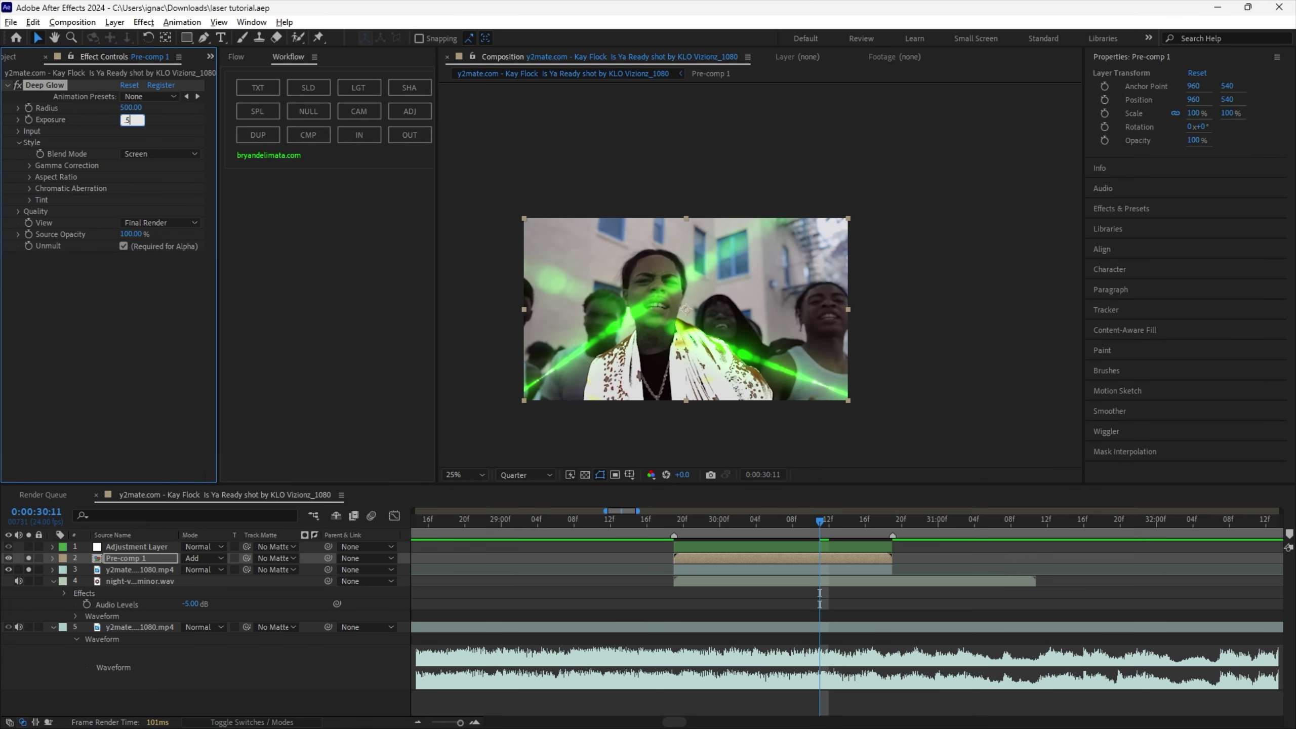
key("Return")
left_click_drag(130, 107, 703, 122)
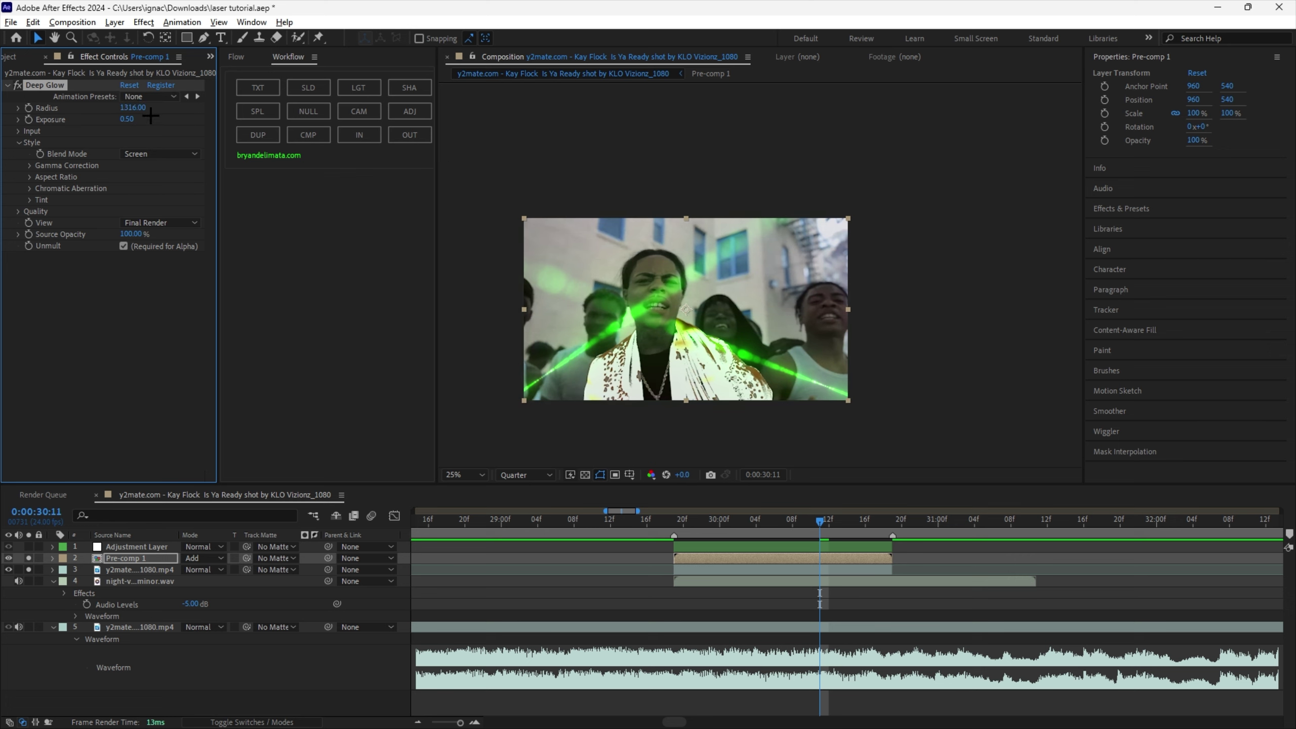
Step: Turn off solo on Pre-comp 1 and the clip layer below it, and review the full transition from 0:00:29:00
left_click_drag(780, 520, 707, 570)
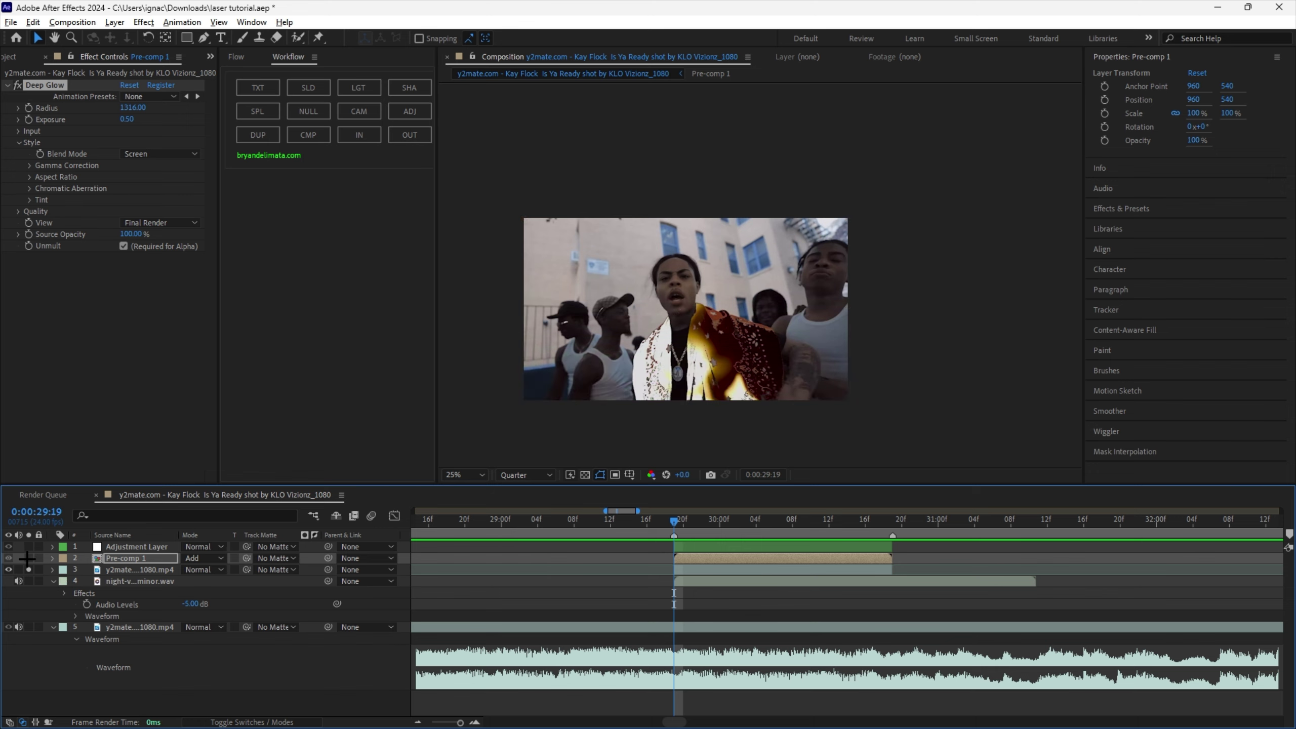
left_click_drag(659, 523, 569, 519)
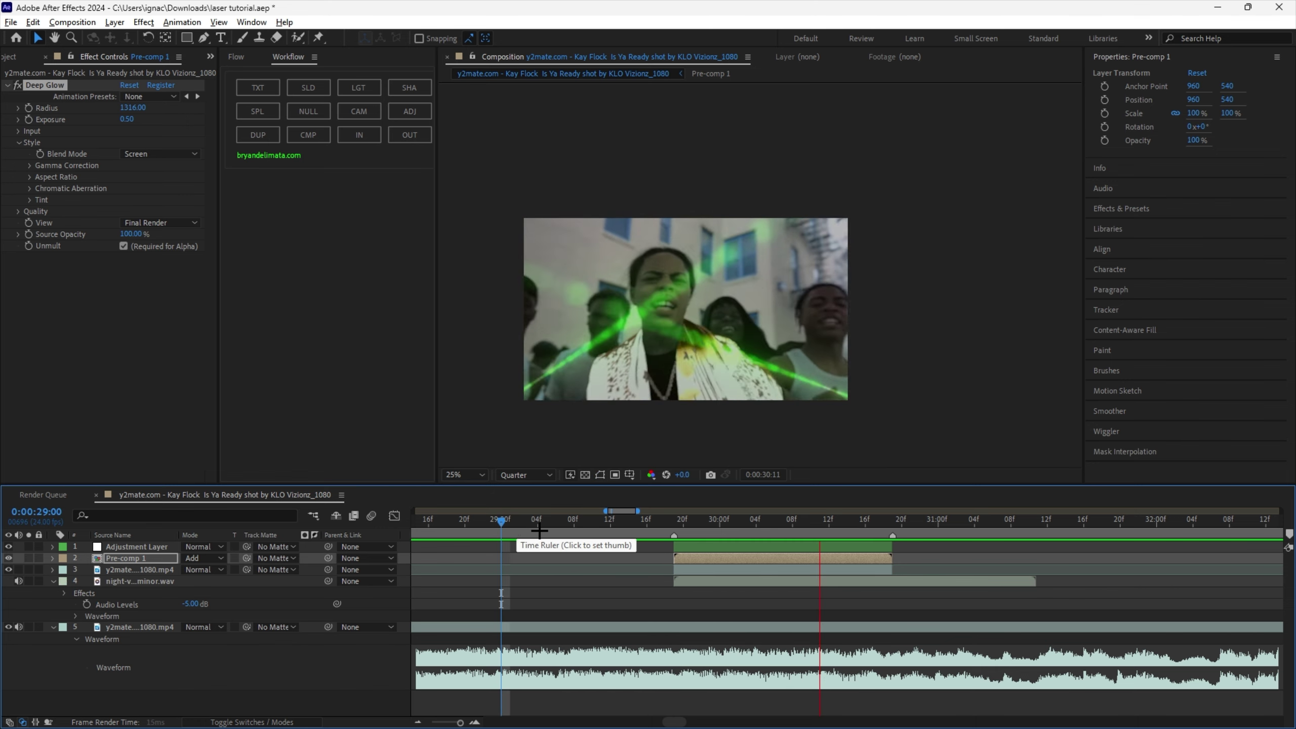
left_click(556, 520)
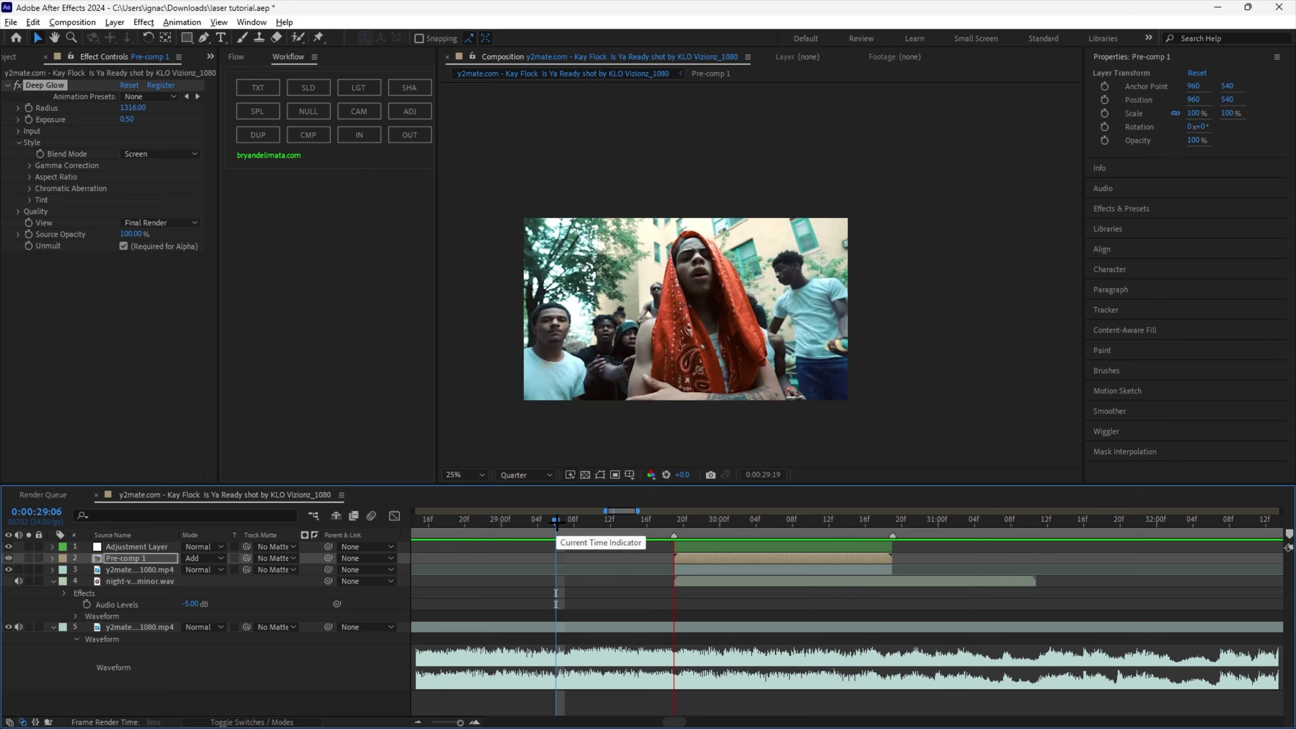
key("o")
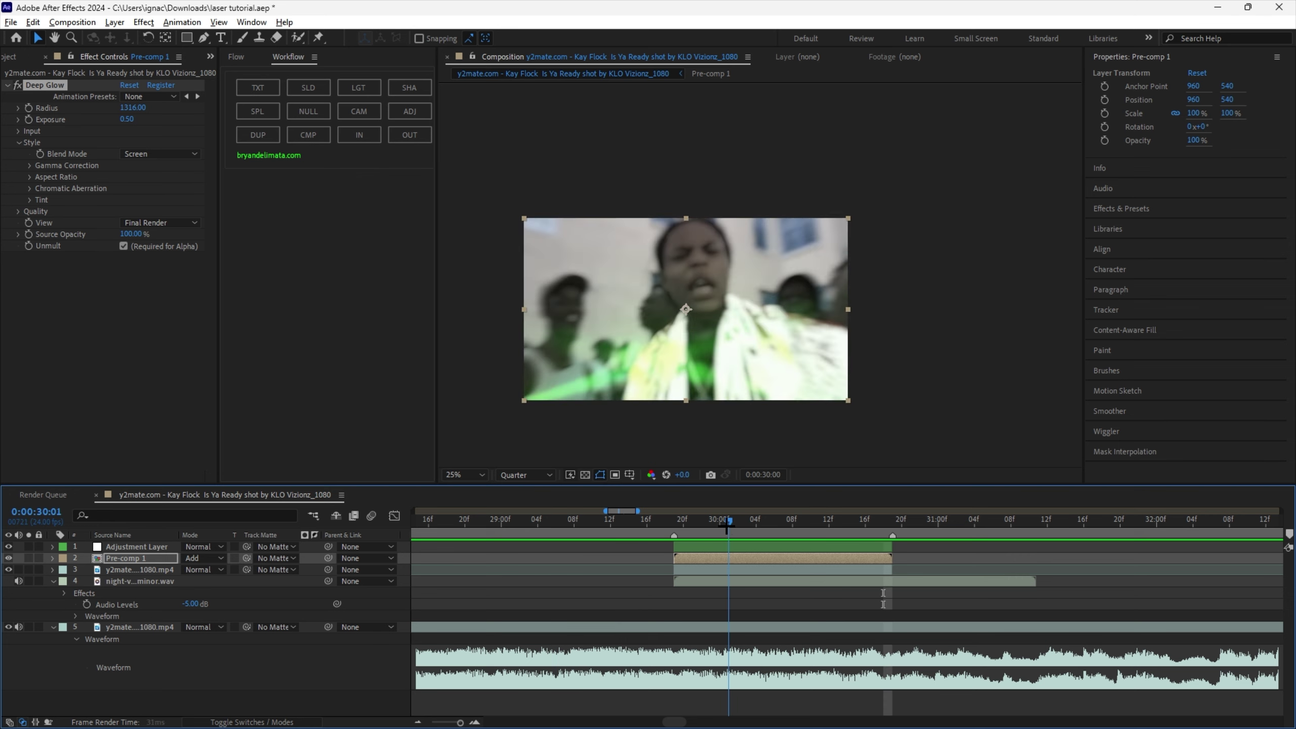
left_click_drag(872, 537, 686, 558)
left_click(688, 568)
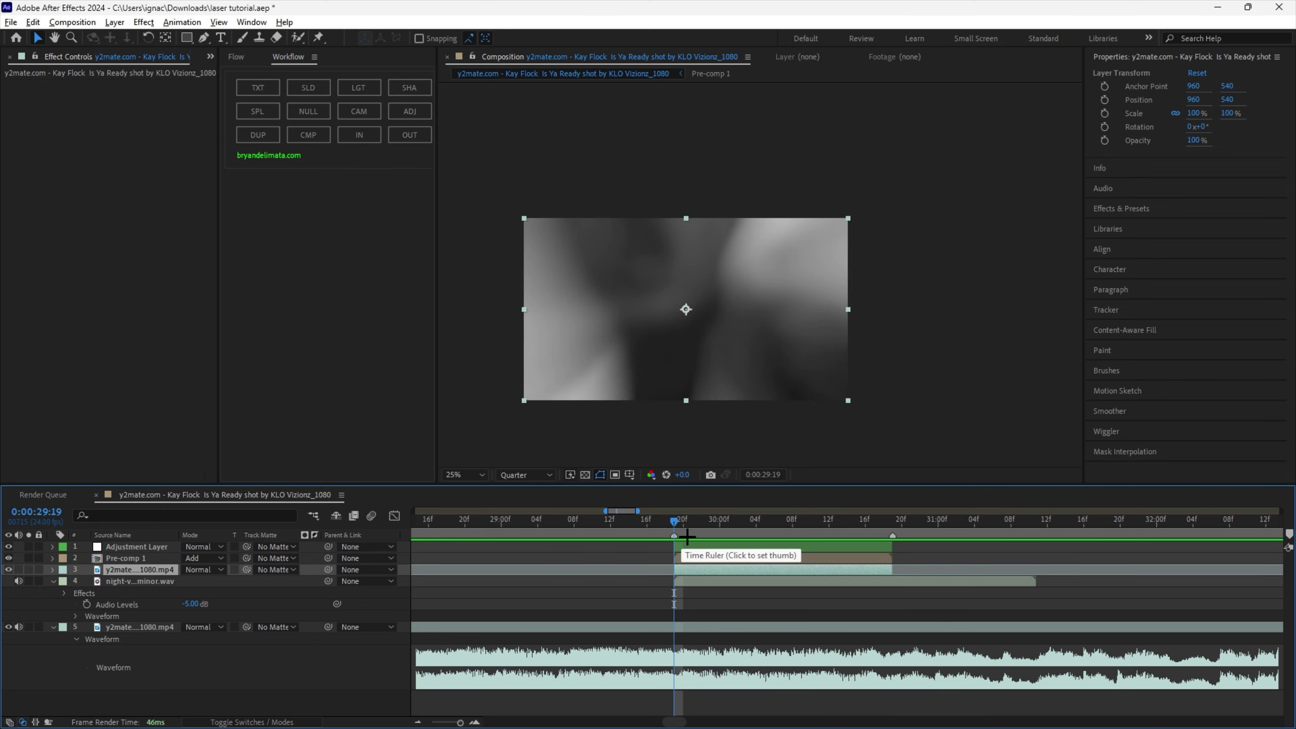
left_click(801, 521)
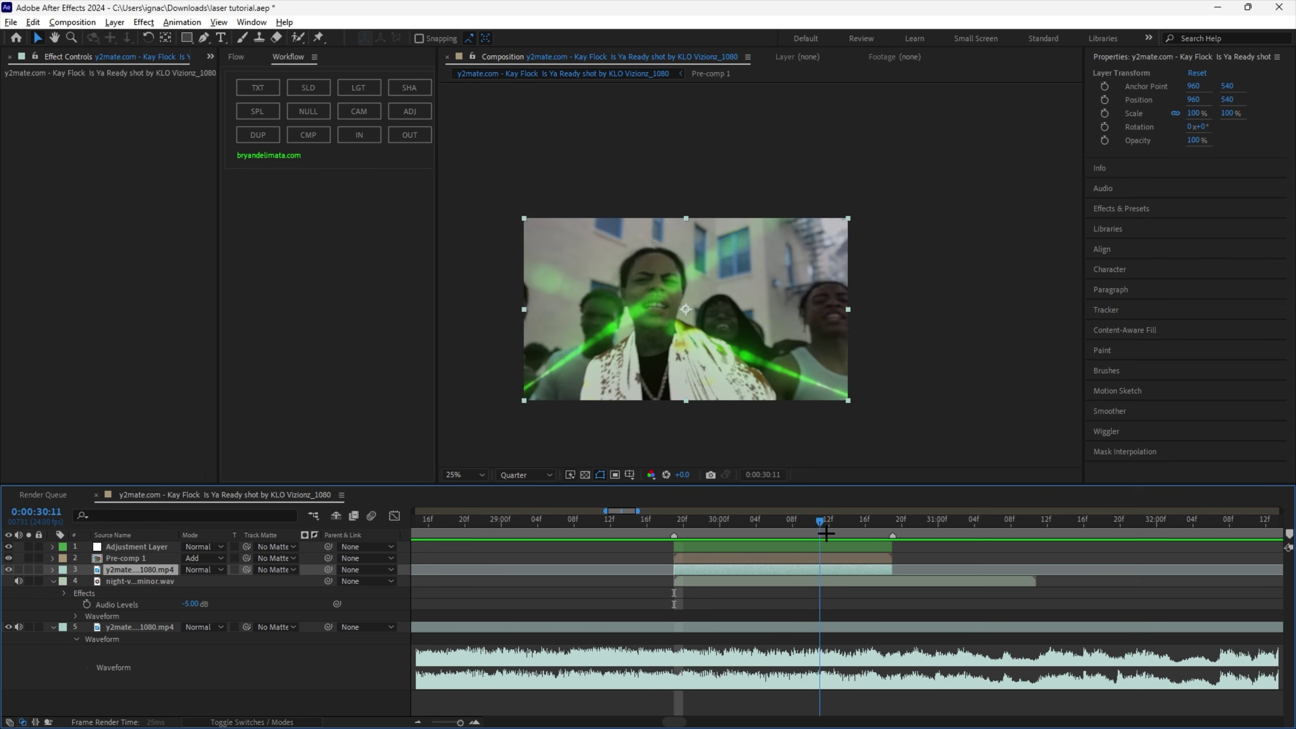
key("ctrl+space")
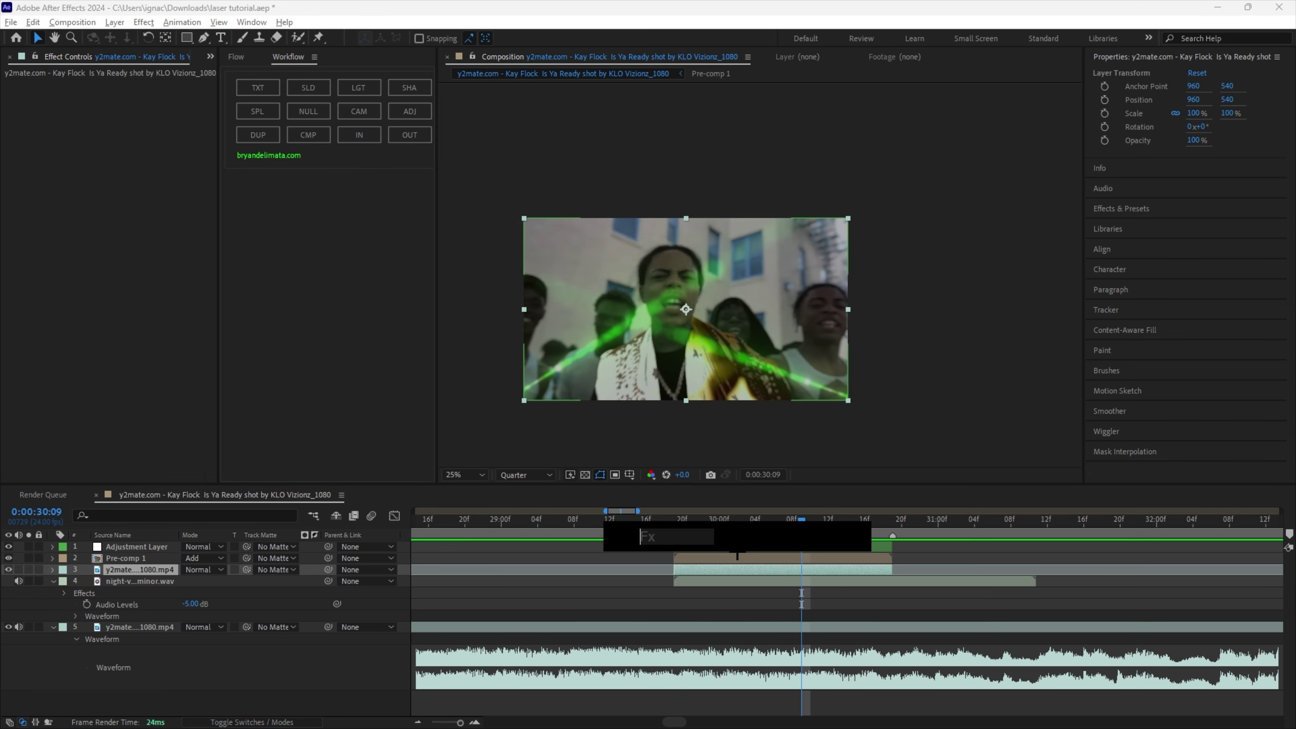
type("twixt")
key("Down")
key("Return")
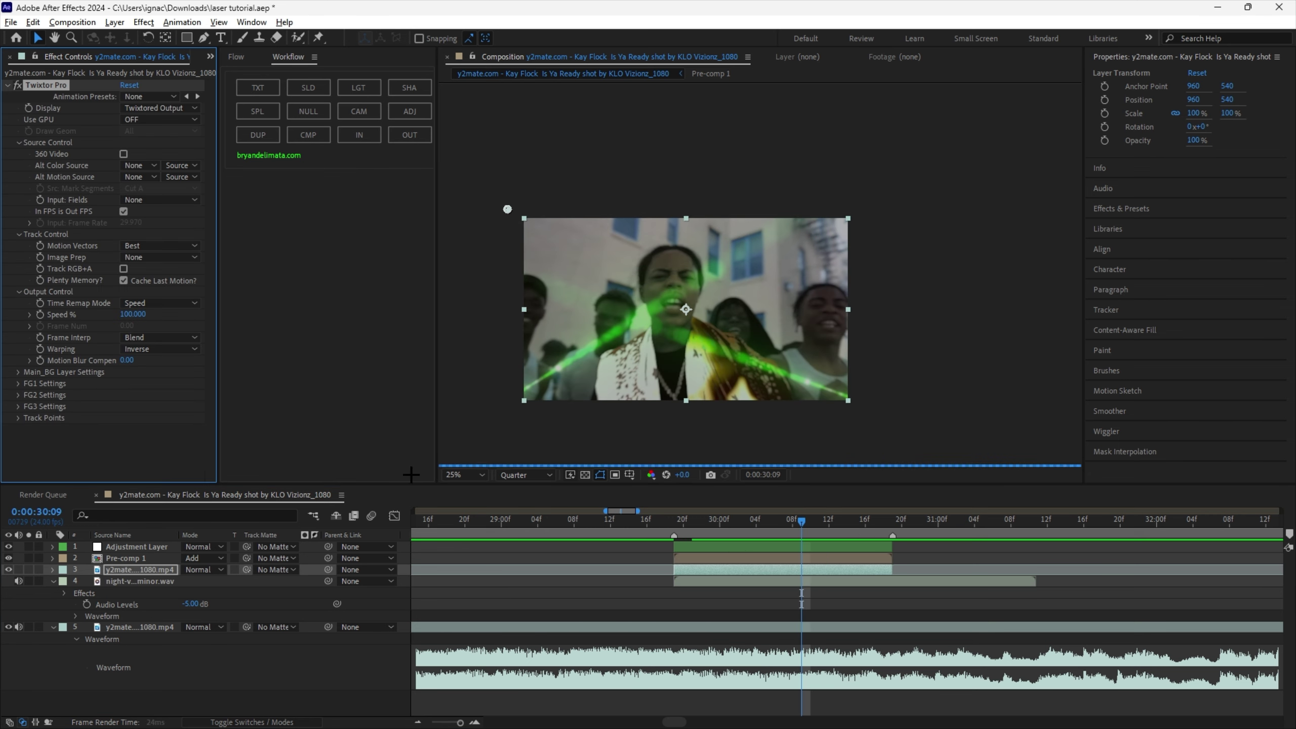
key("Delete")
Step: Apply Timewarp to the short clip layer and set a Speed keyframe of 100 at 0:00:29:19
key("ctrl+space")
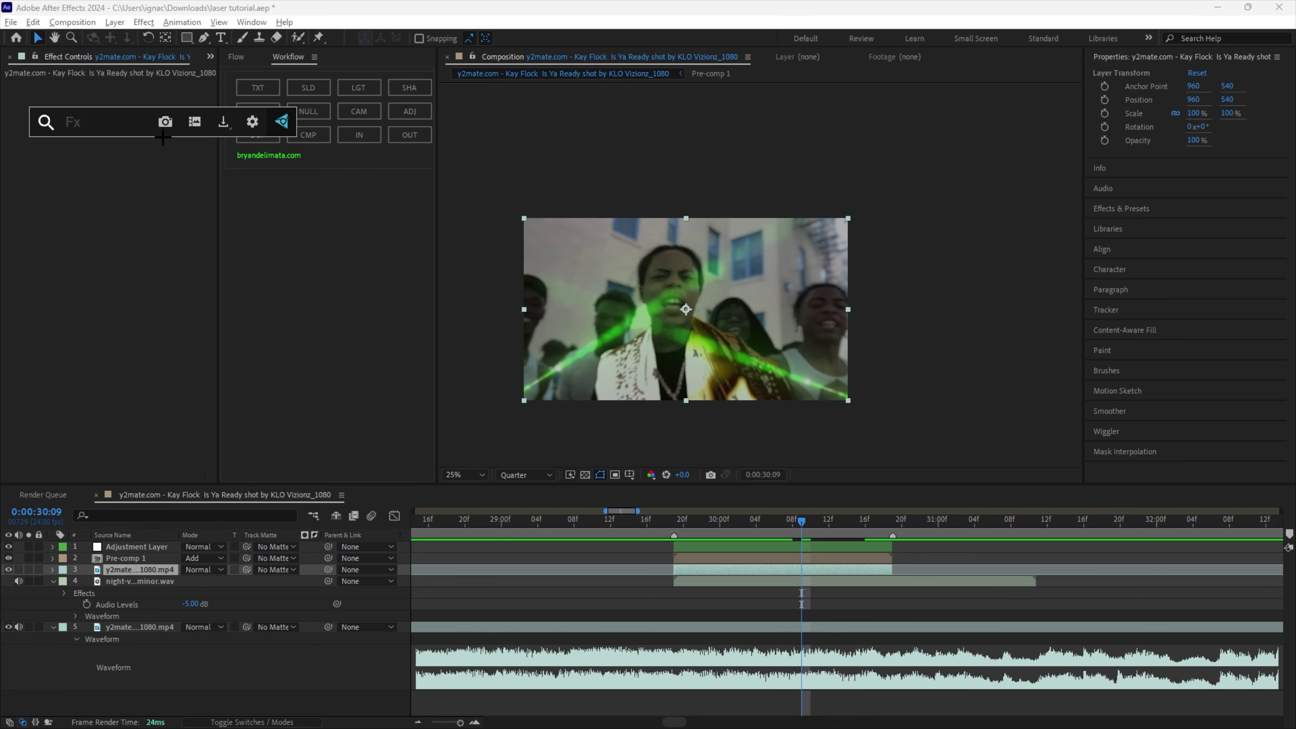
type("timewar")
key("Return")
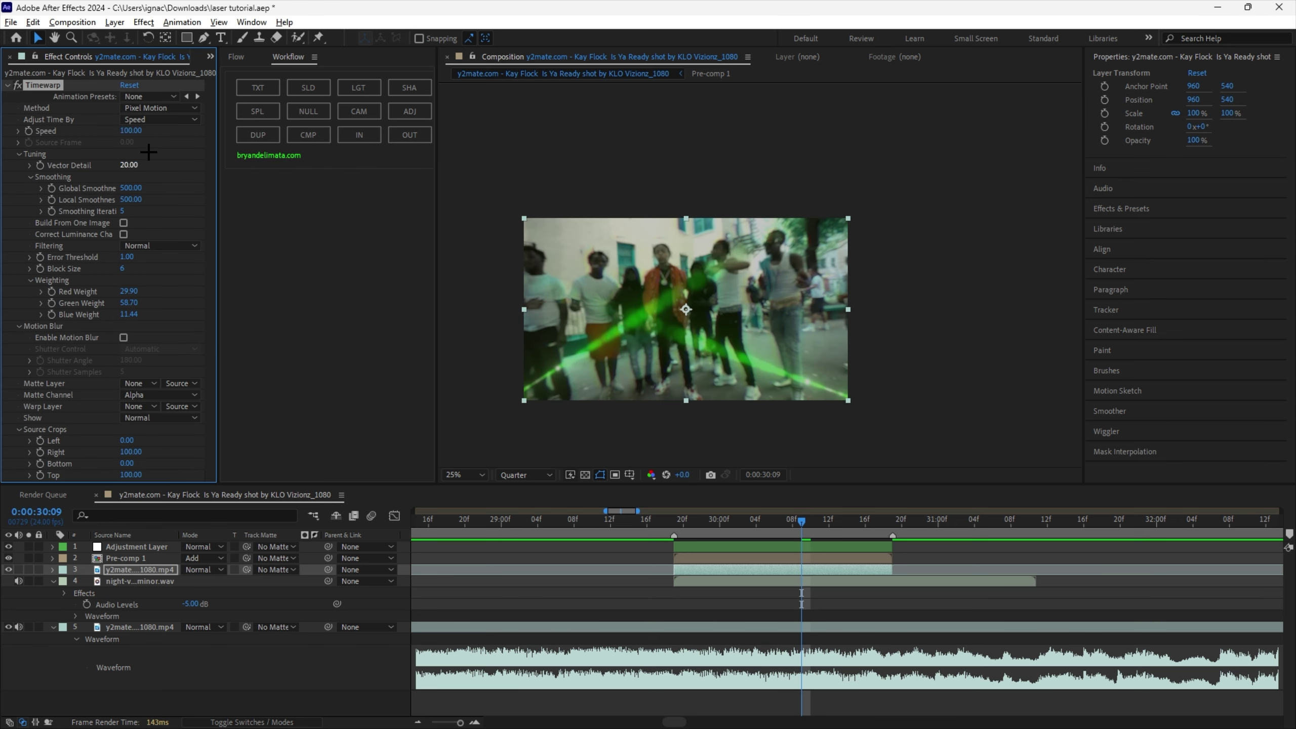
left_click_drag(798, 526, 674, 524)
left_click(29, 132)
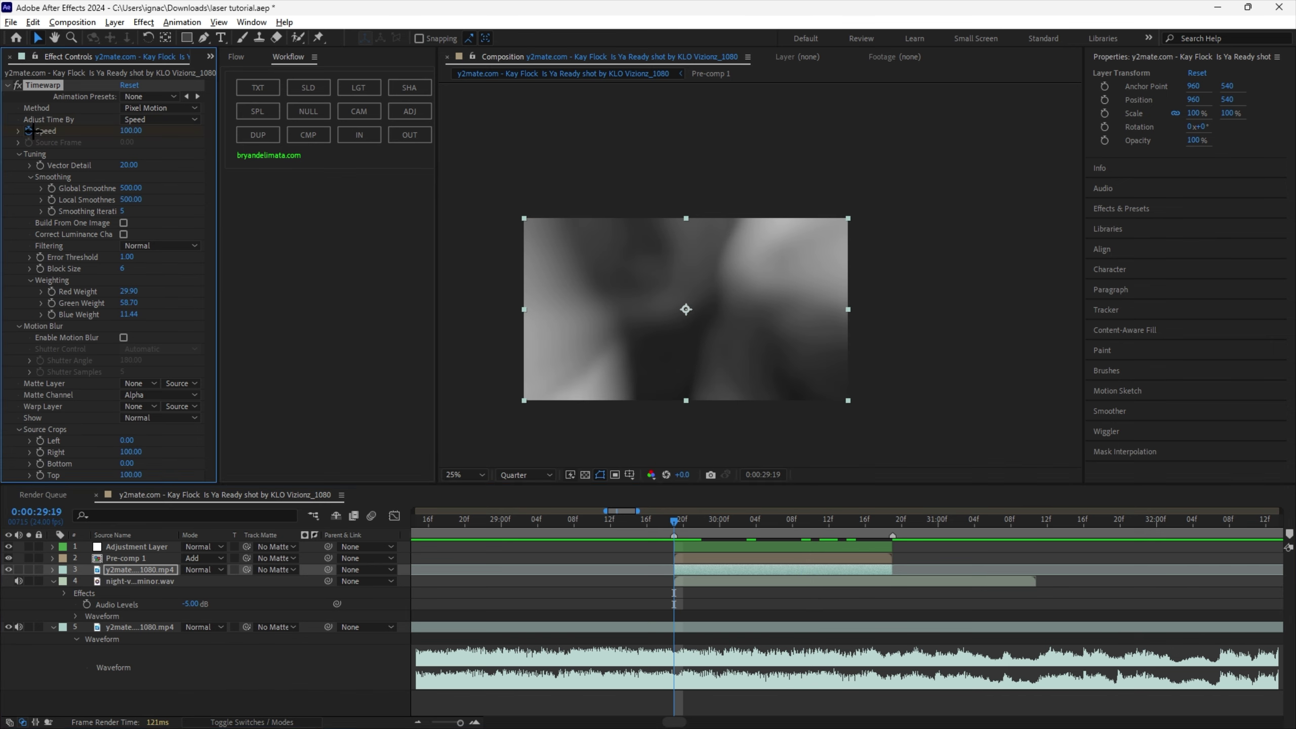
Step: Keyframe the Timewarp Speed at 350 on 0:00:29:20 and at 25 on 0:00:30:00
key("Page_Down")
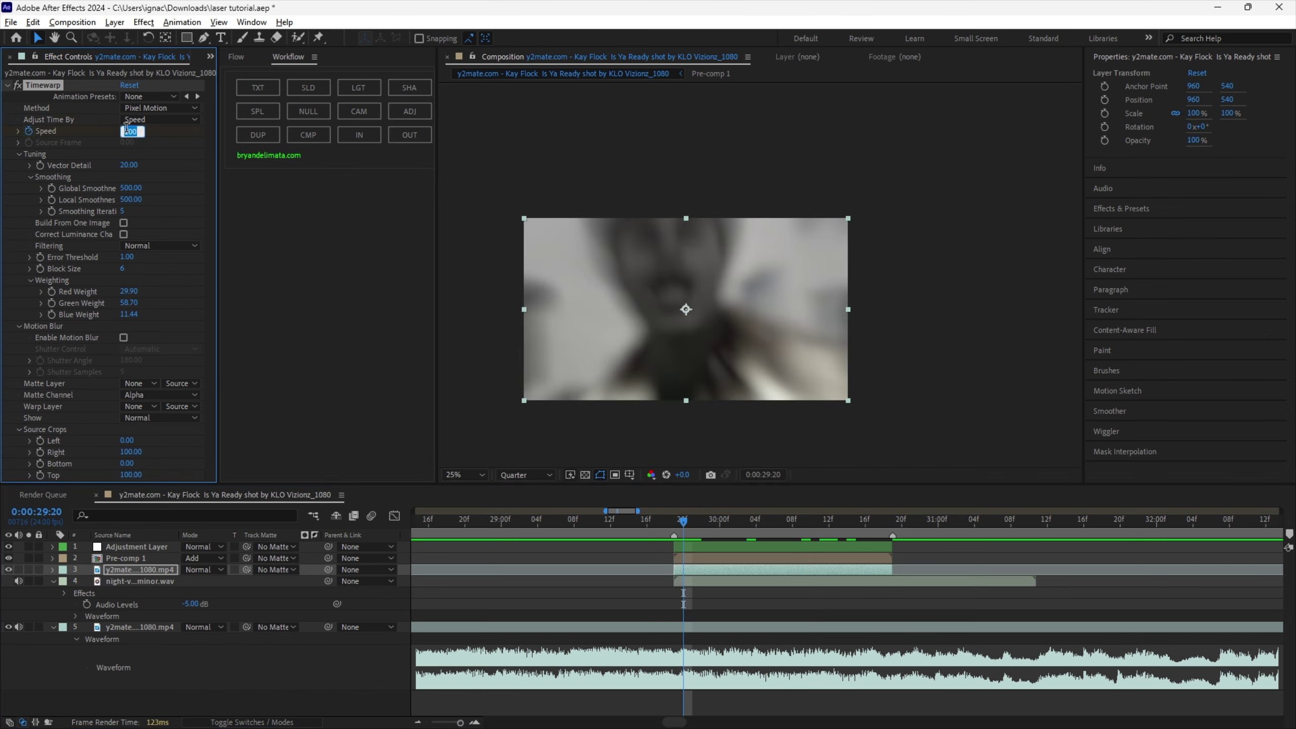
key("Return")
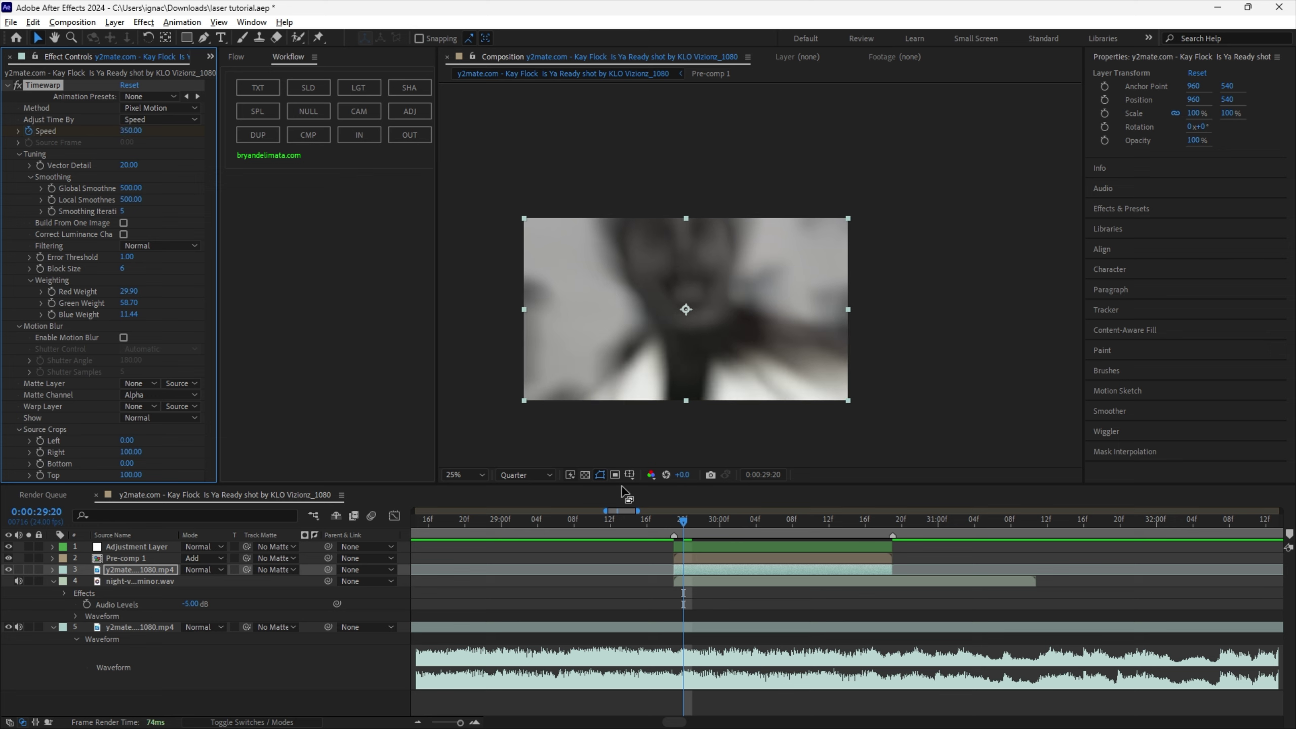
key("Page_Down")
key("Page_Down")
key("Page_Down")
key("Page_Down")
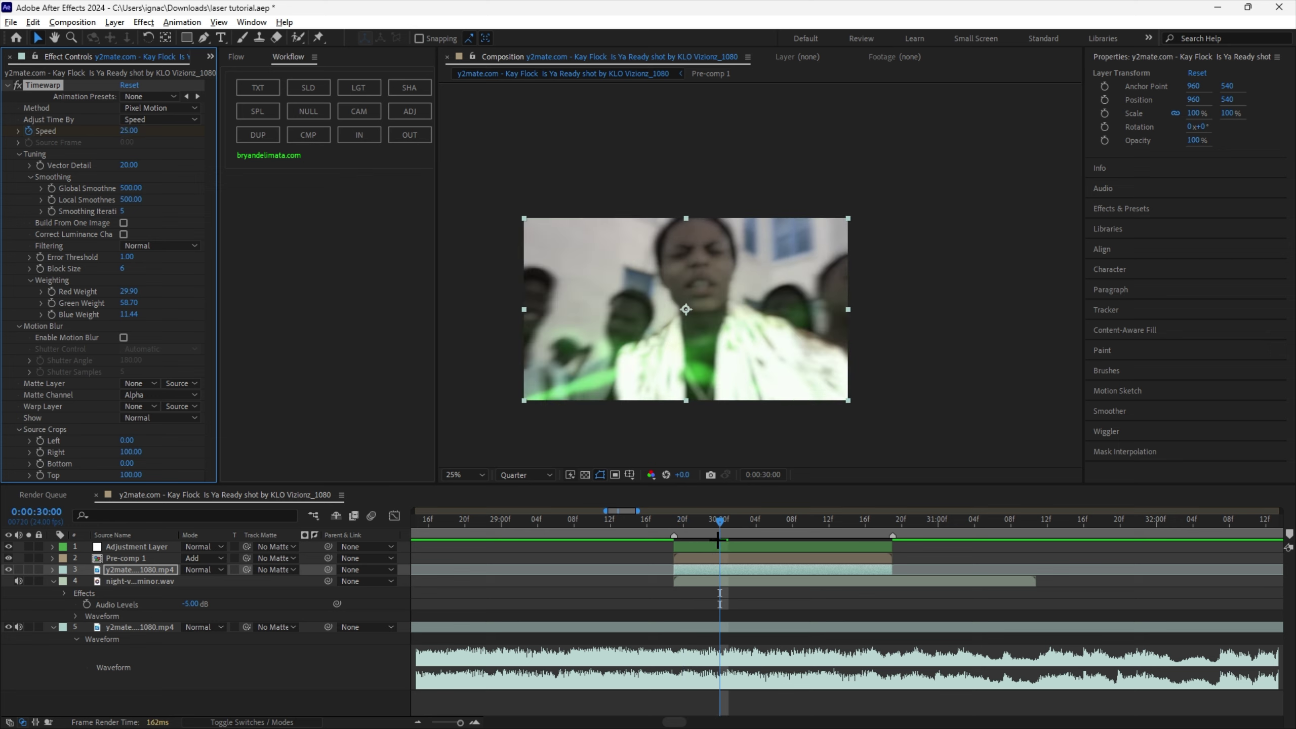
Step: Play back the speed ramp from just before the transition, and select the Adjustment Layer at 0:00:30:19
left_click_drag(652, 524, 738, 531)
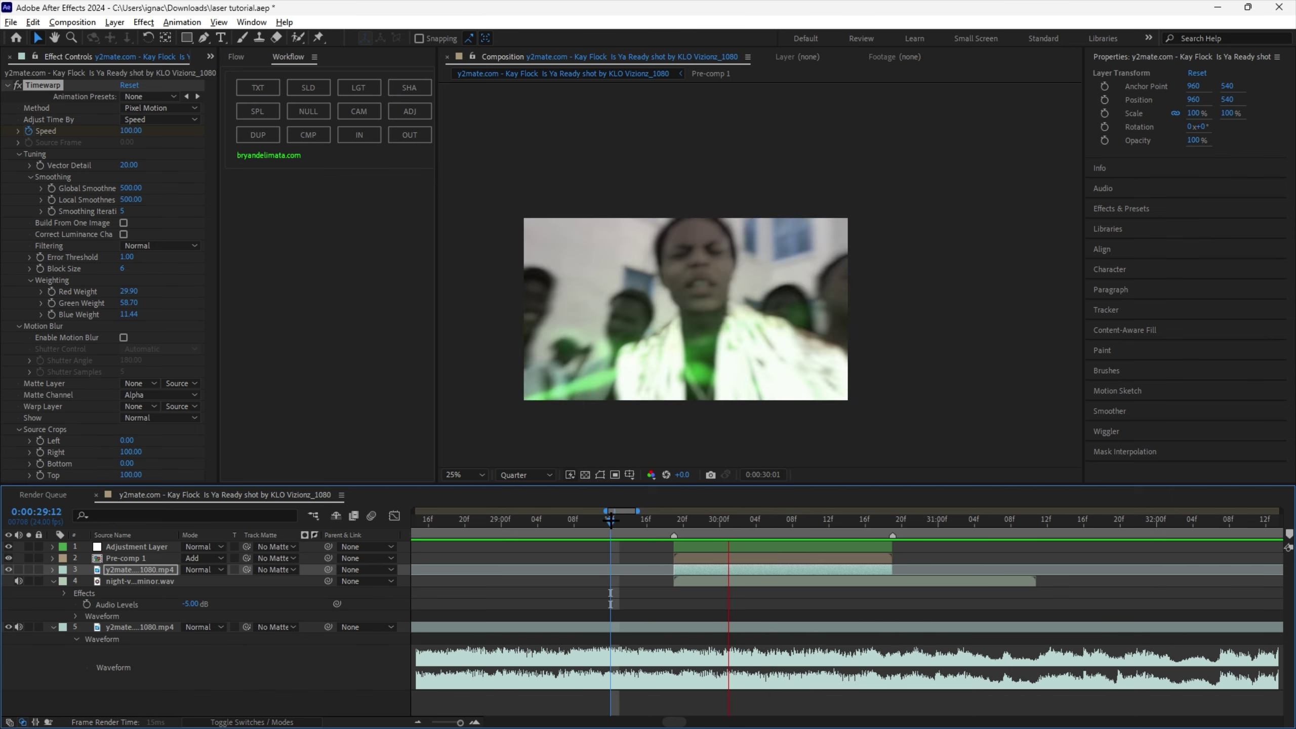
left_click(638, 526)
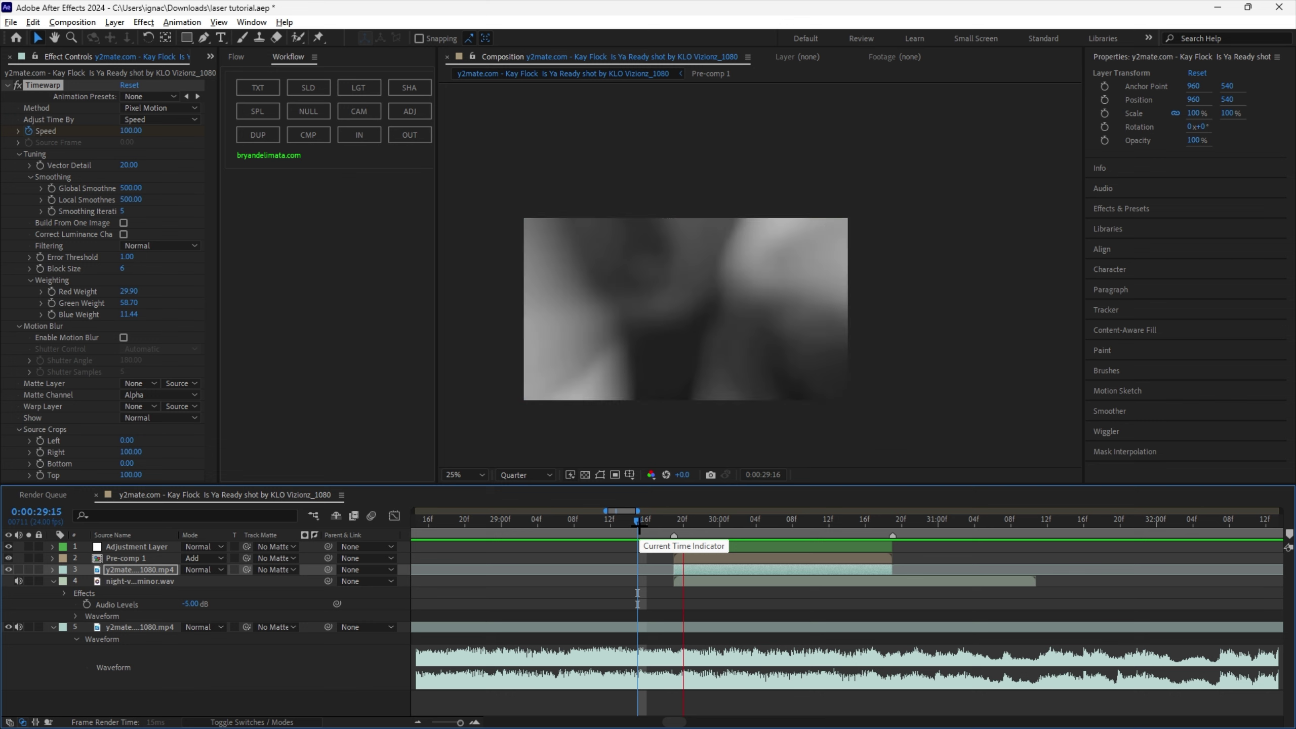
left_click(899, 521)
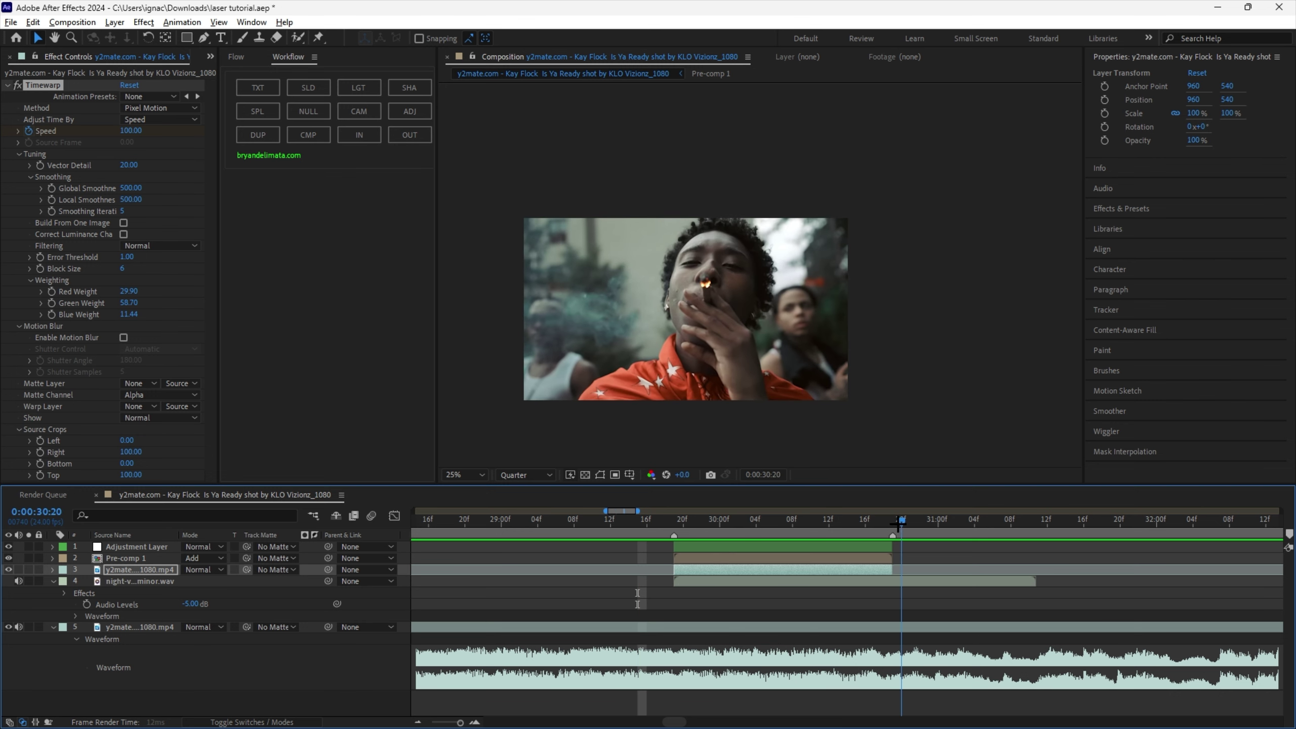
left_click(695, 550)
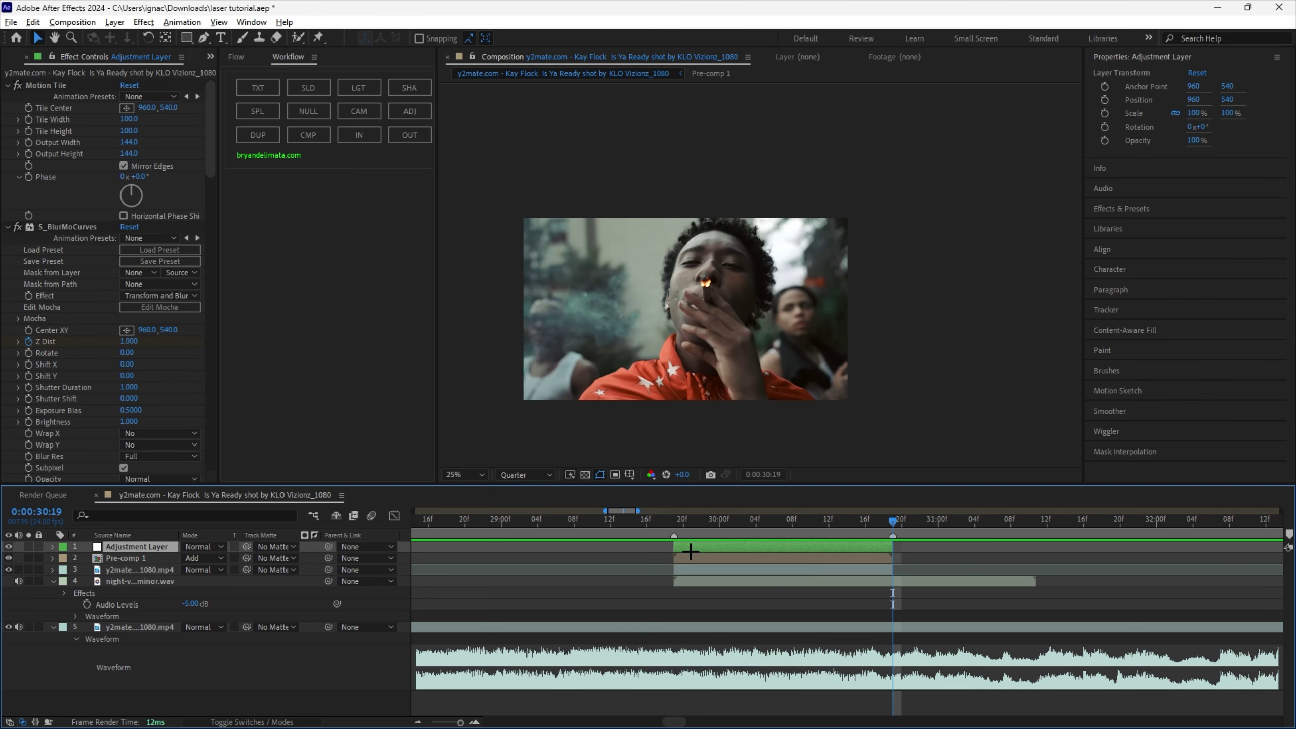
Step: Duplicate the Adjustment Layer, move the copy to start at 0:00:30:19, and preview the transition from 0:00:29:10
key("ctrl+d")
left_click_drag(696, 547, 834, 523)
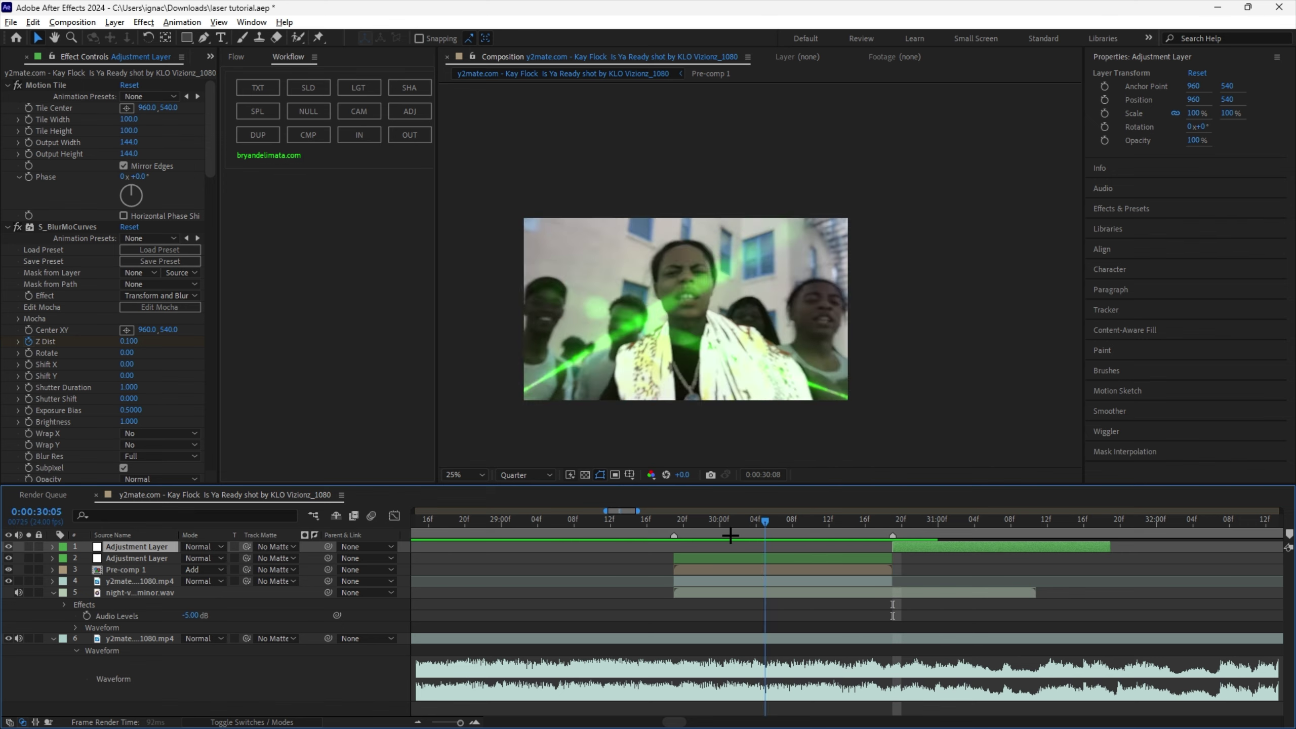
left_click_drag(730, 535, 592, 541)
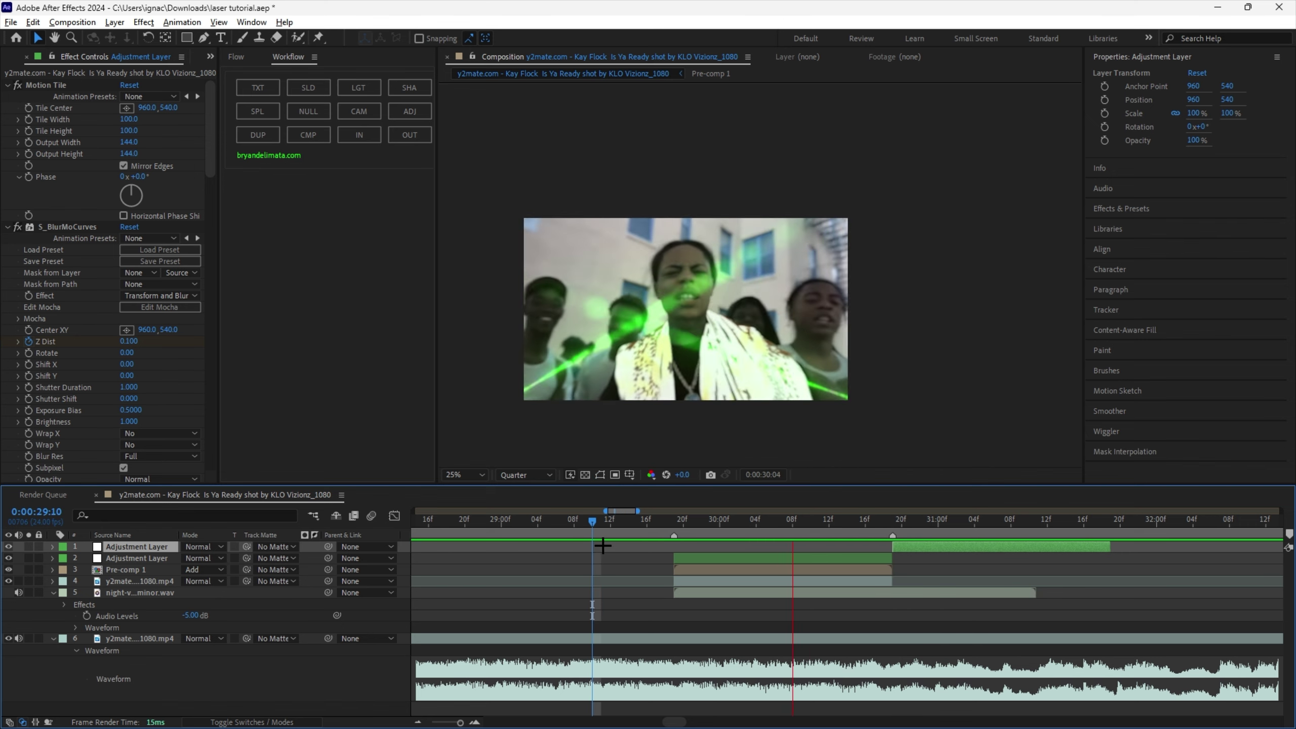
left_click(647, 519)
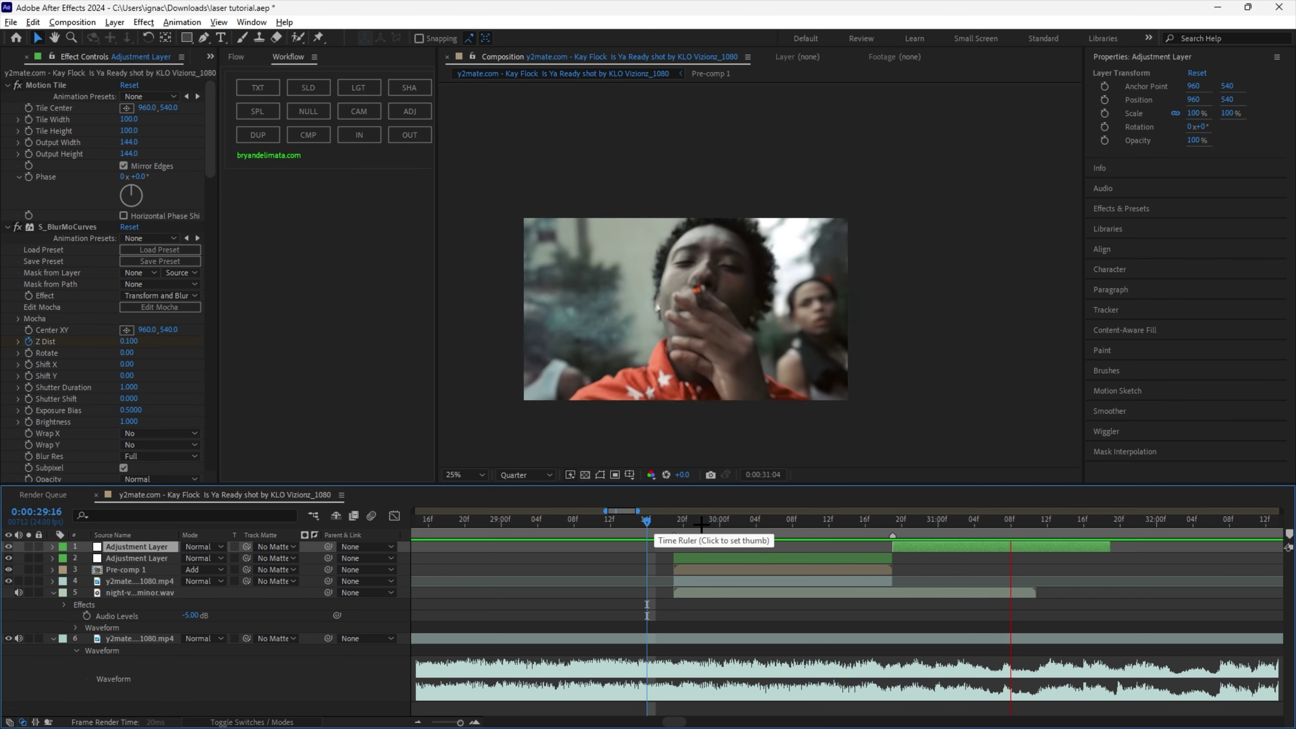
Step: At 0:00:30:19, replace all effects on the duplicated Adjustment Layer with BCC Levels Gamma and keyframe Input White at 255
left_click(831, 521)
mouse_move(886, 520)
left_mouse_down()
mouse_move(913, 521)
mouse_move(847, 522)
mouse_move(945, 521)
mouse_move(906, 521)
mouse_move(895, 543)
left_mouse_up()
left_click(48, 298)
key("ctrl+a")
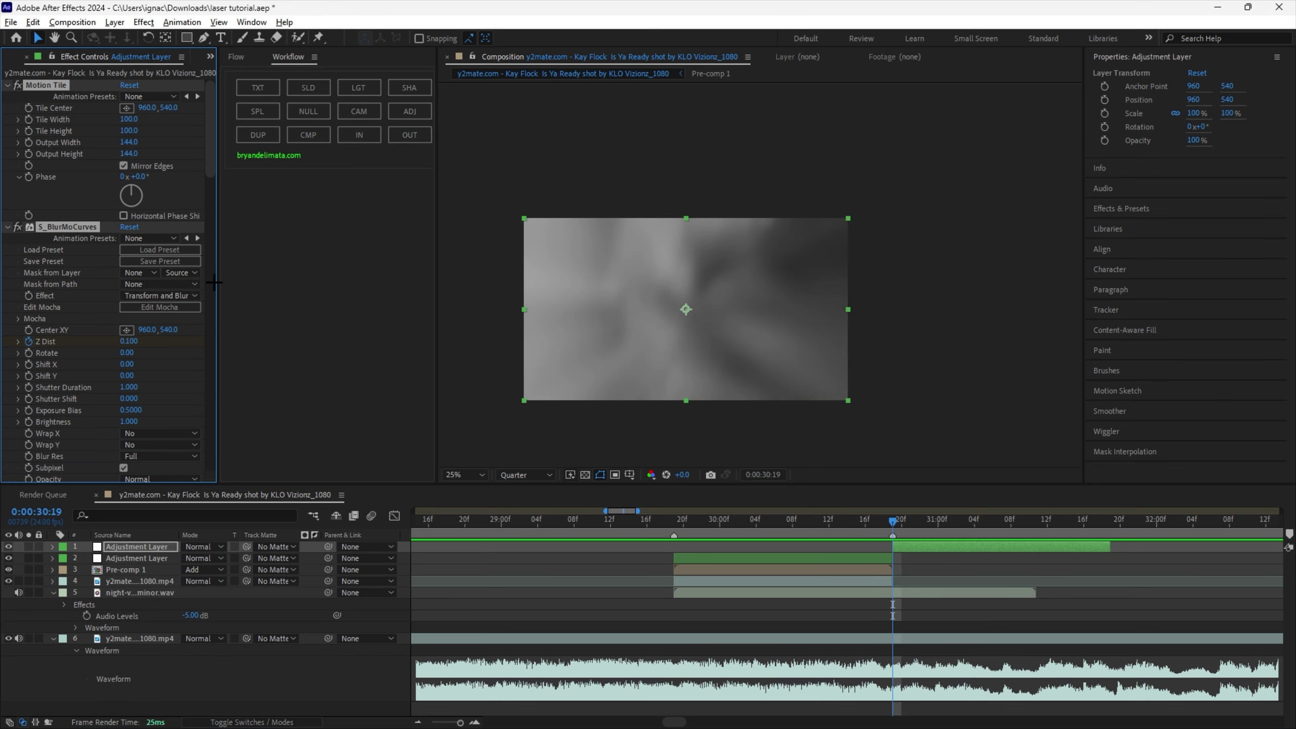
key("Delete")
key("ctrl+space")
type("ev")
key("Return")
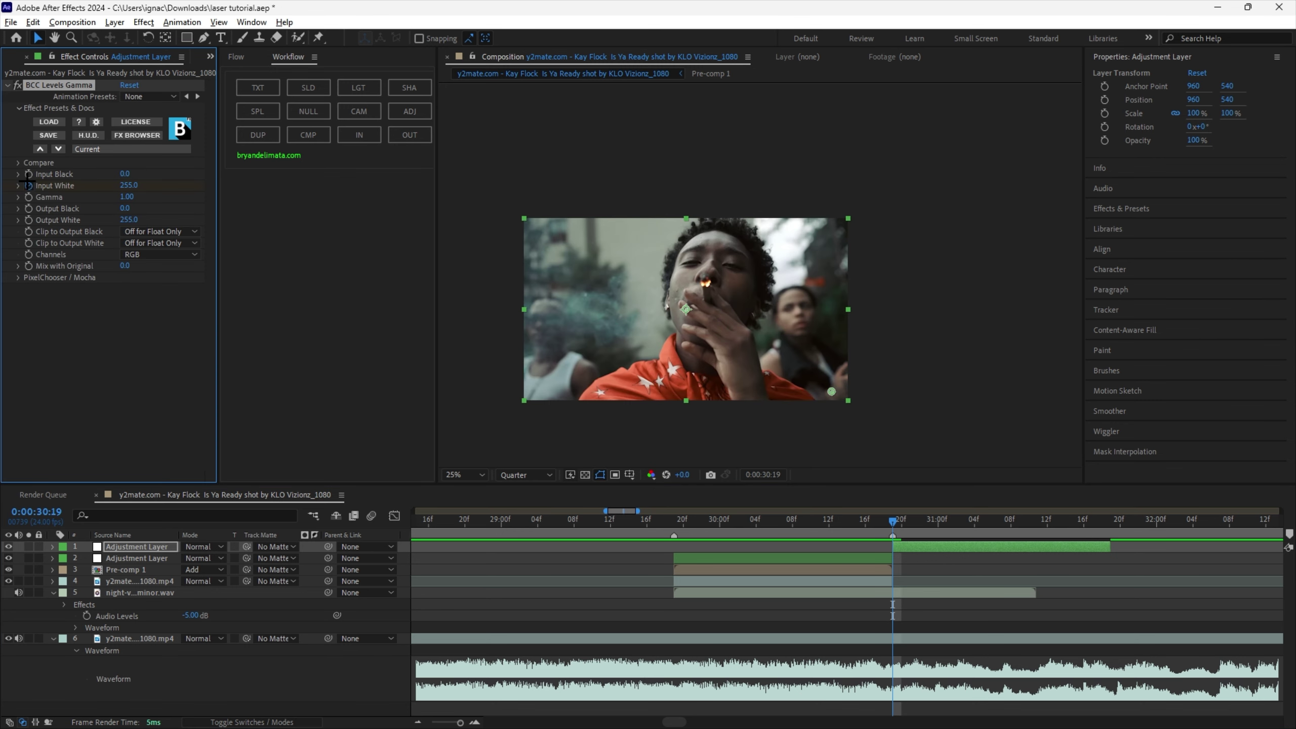
Step: Shift the duplicated Adjustment Layer to start at 0:00:30:15 and keyframe Input White low at 0:00:30:19 and back at 255 on 0:00:31:01
left_click_drag(921, 543, 885, 543)
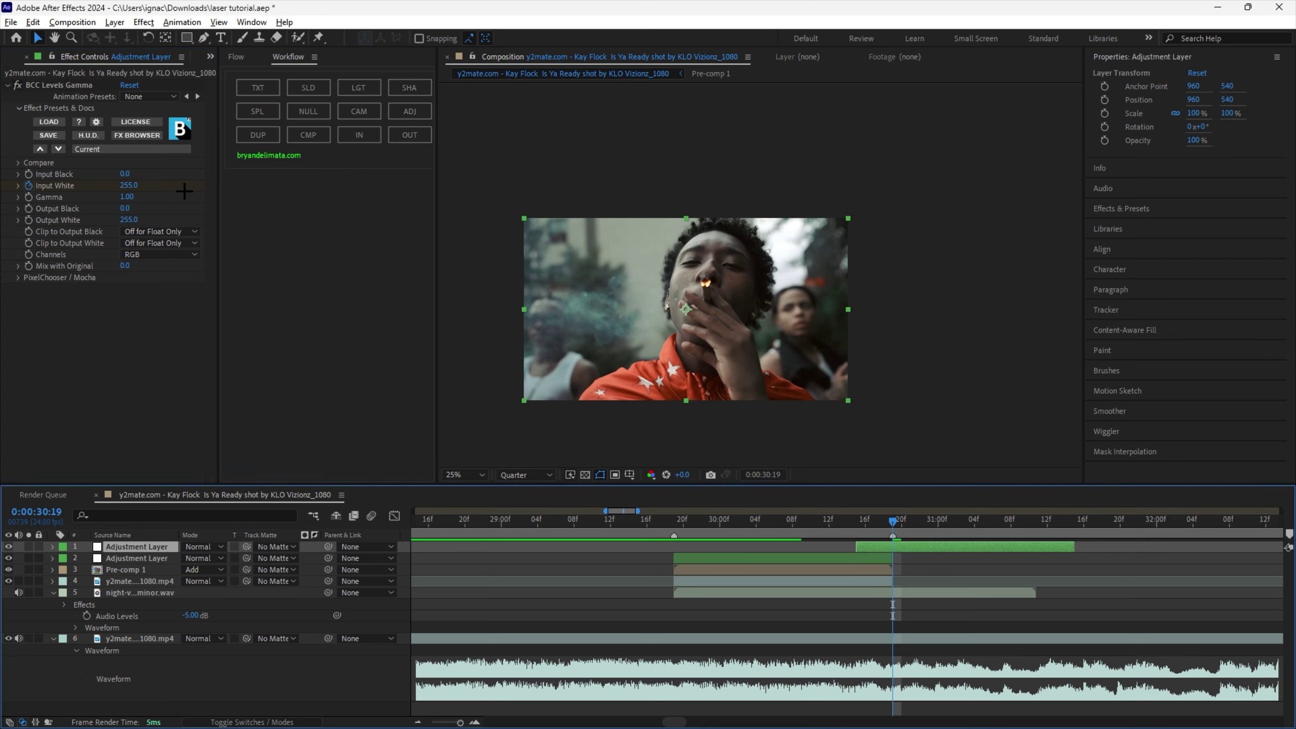
mouse_move(118, 186)
left_mouse_down()
mouse_move(128, 188)
mouse_move(99, 190)
left_mouse_up()
key("space")
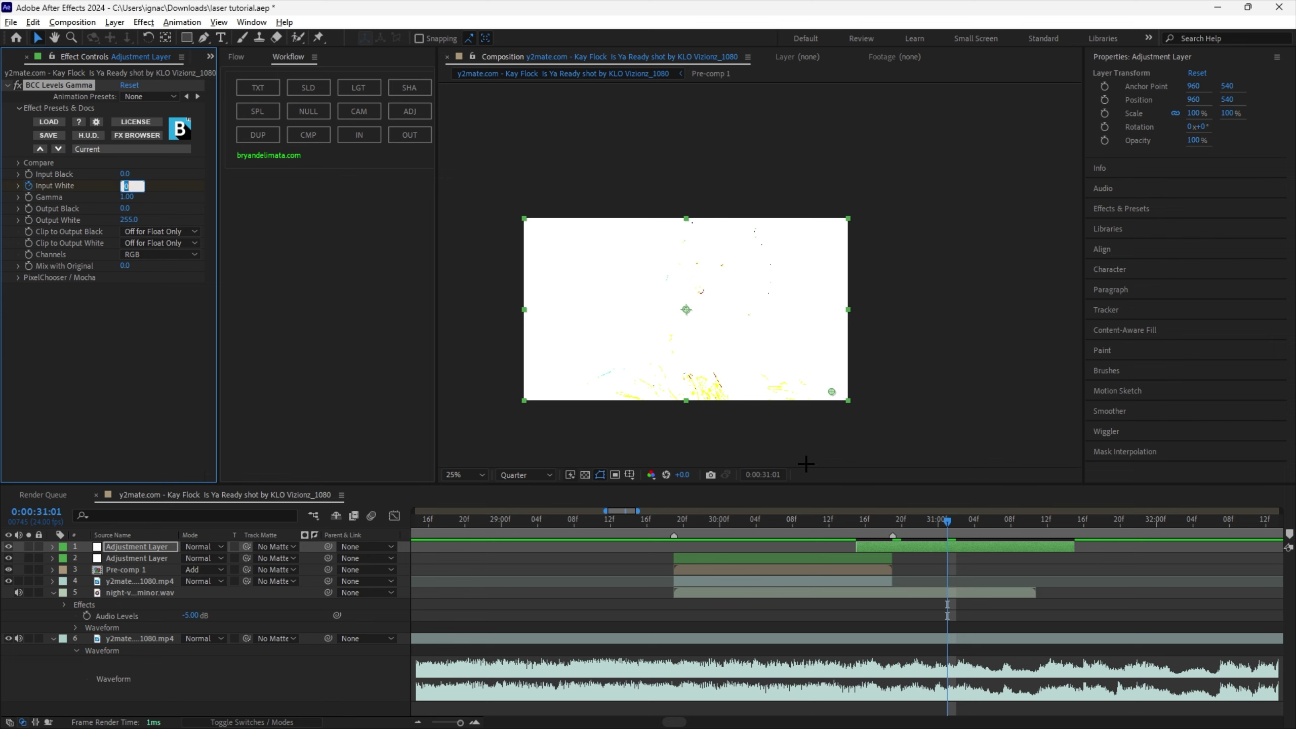
key("Return")
Step: Trim the end of the duplicated Adjustment Layer to 0:00:31:01 and play back the white flash from 0:00:30:10
left_click_drag(1072, 545, 947, 545)
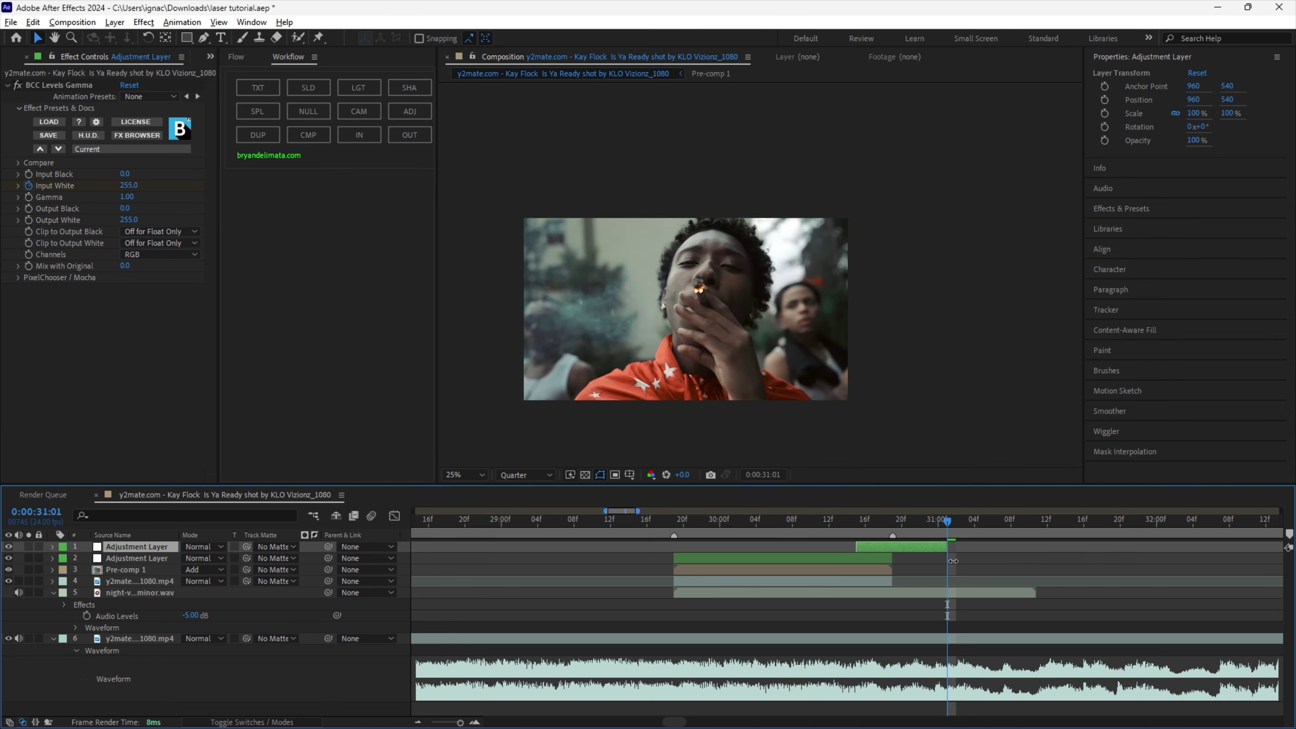
left_click(812, 526)
key("space")
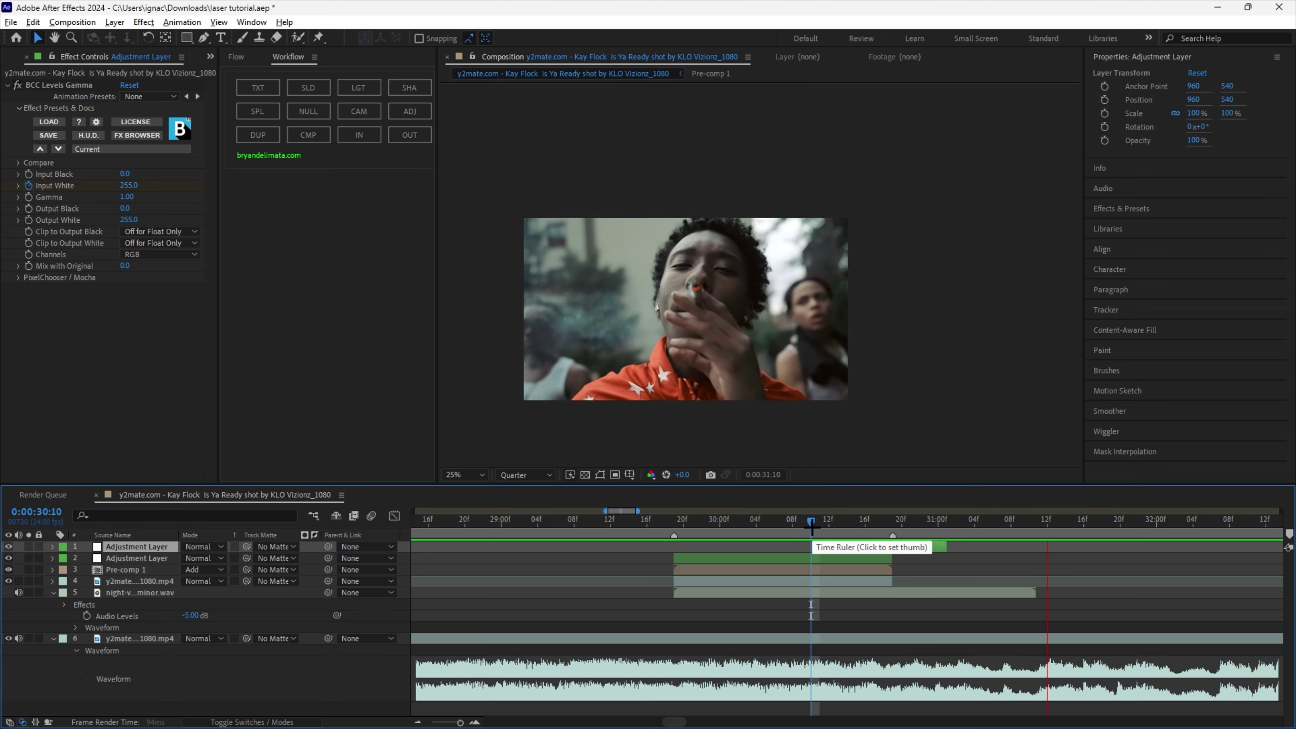
mouse_move(811, 526)
left_mouse_down()
mouse_move(662, 529)
mouse_move(802, 523)
left_mouse_up()
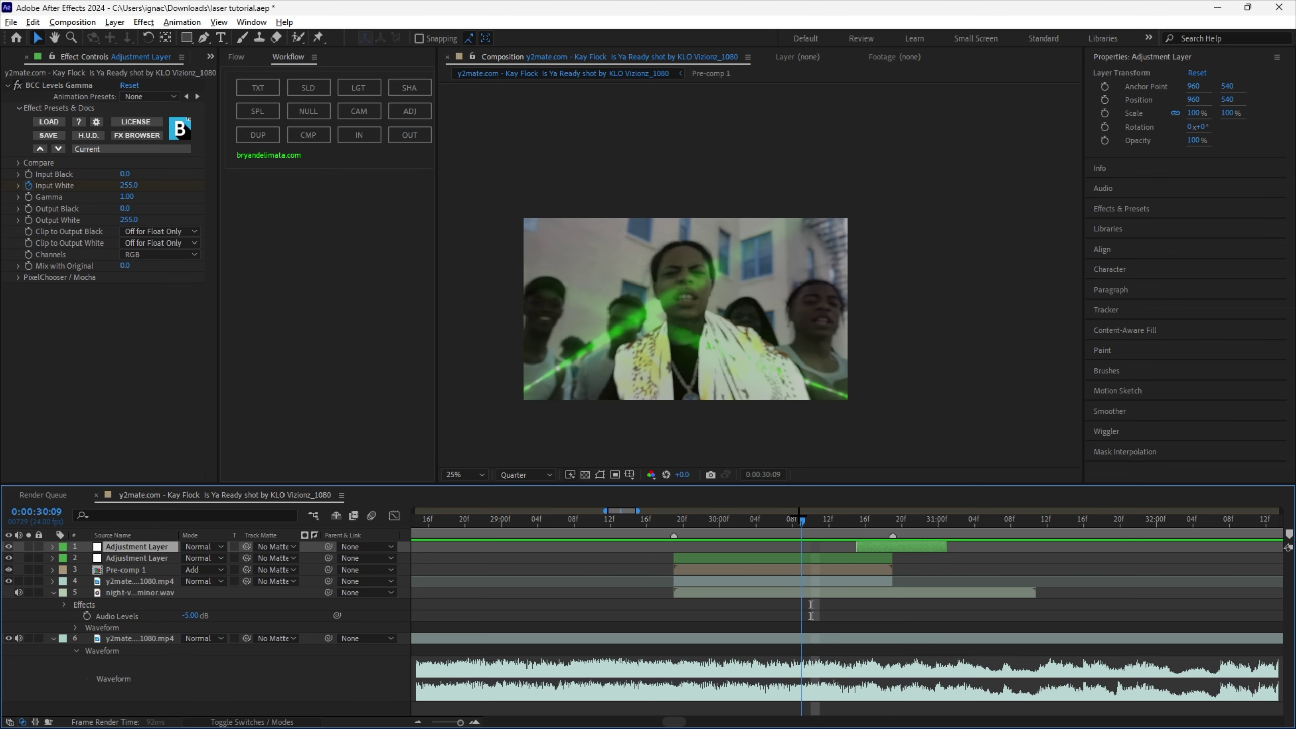
Step: Select the short Timewarp clip layer and review its slowed motion and laser overlays across the transition
left_click(703, 581)
left_click_drag(679, 521, 733, 519)
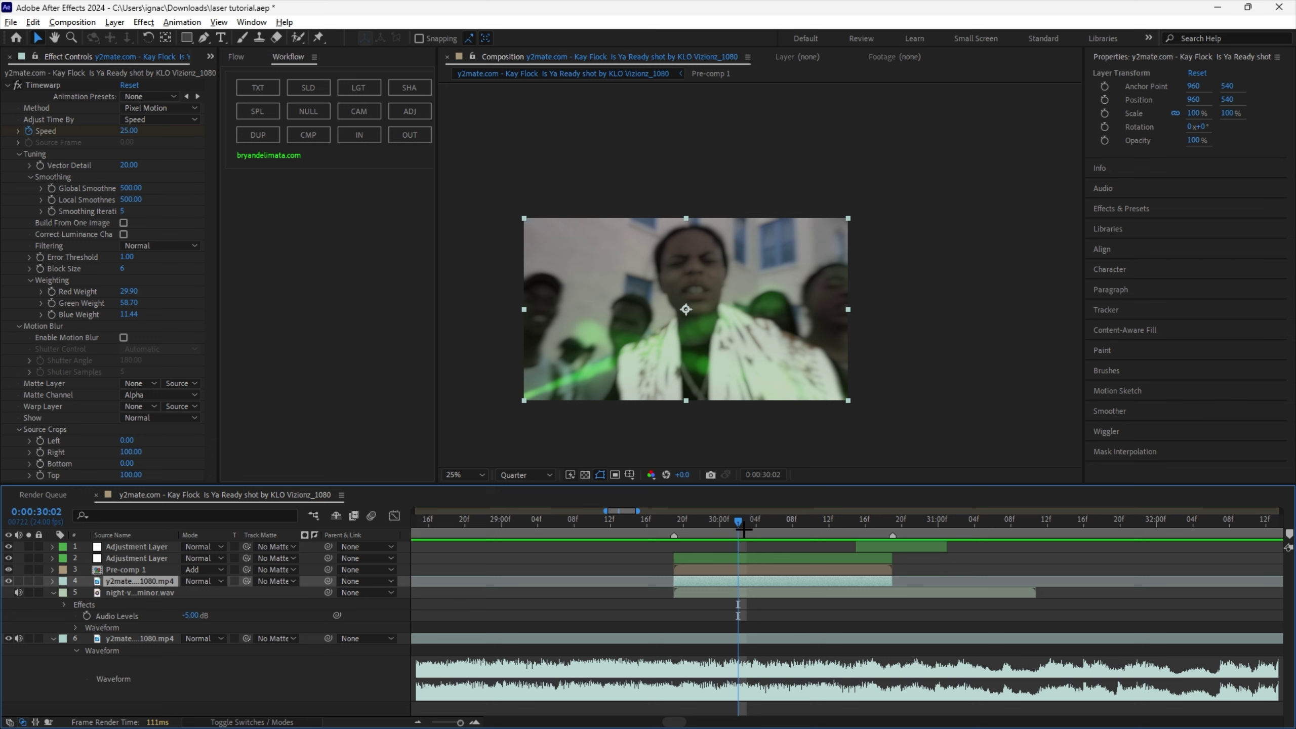
left_click_drag(743, 522, 692, 512)
key("space")
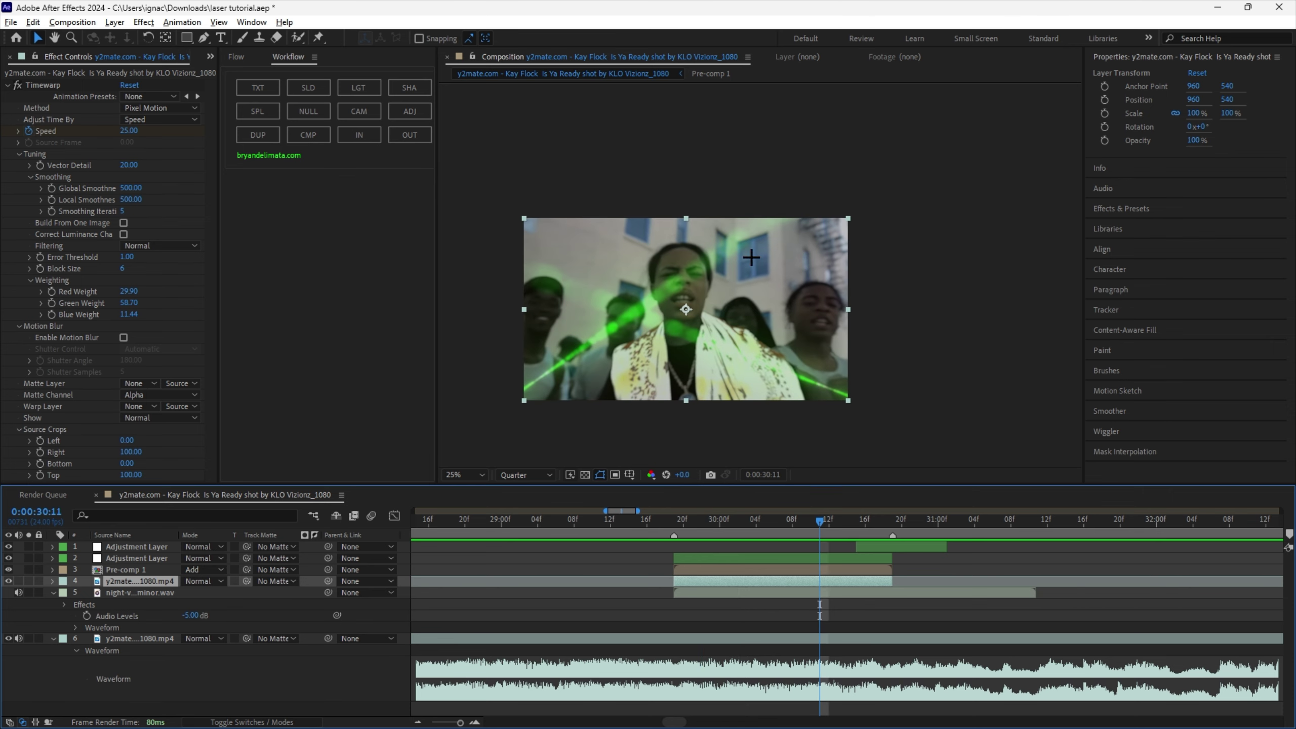
left_click_drag(798, 515, 734, 537)
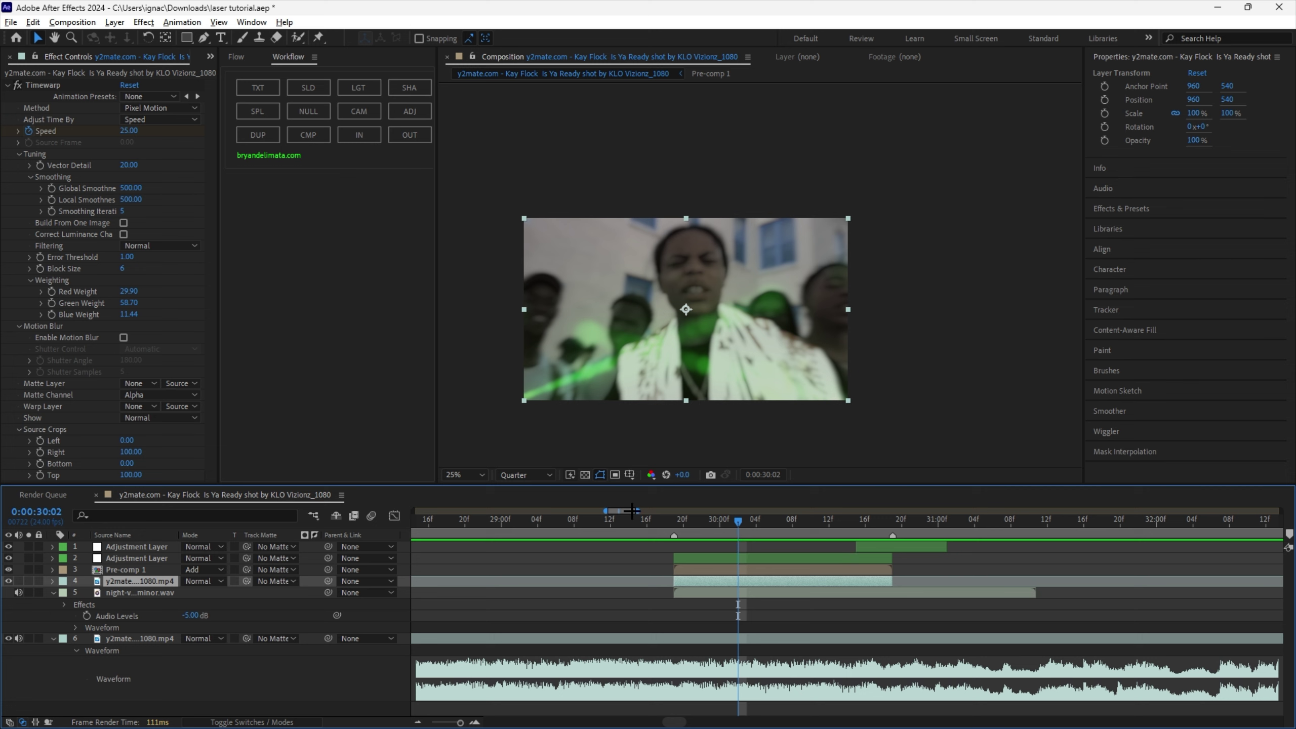
left_click_drag(628, 510, 630, 511)
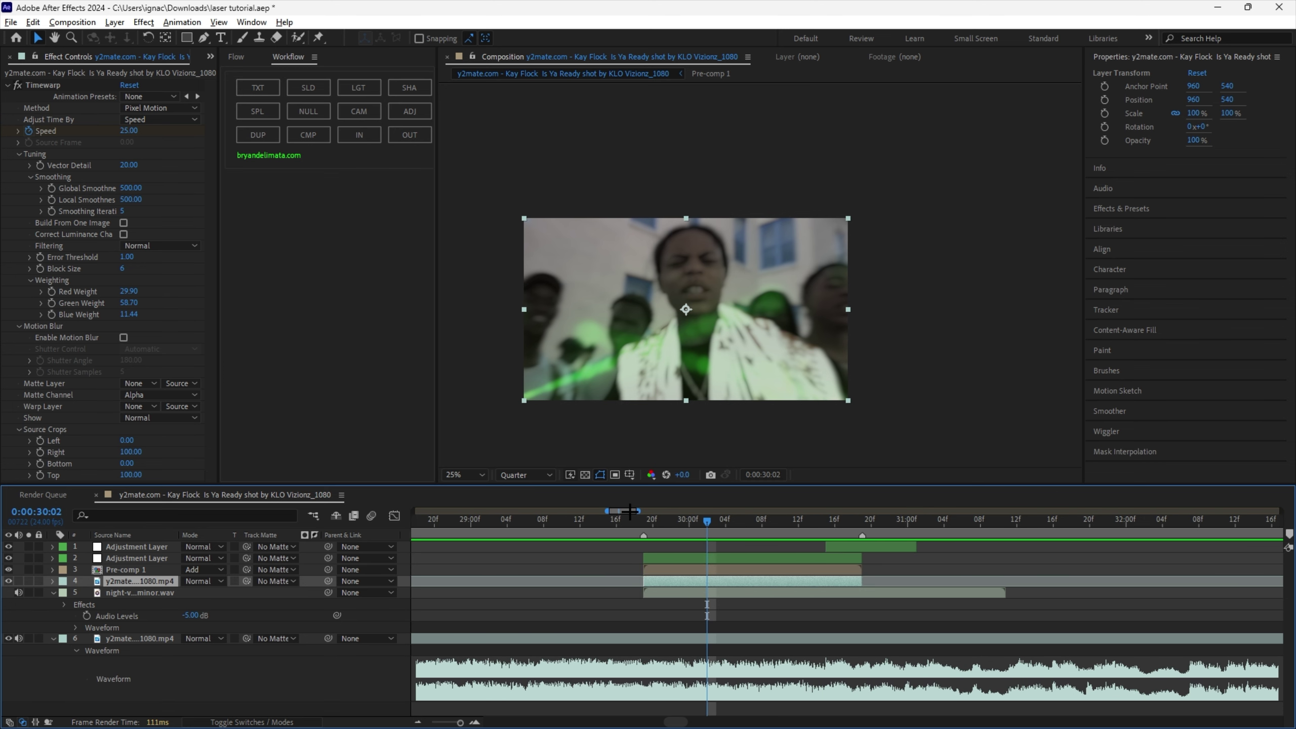